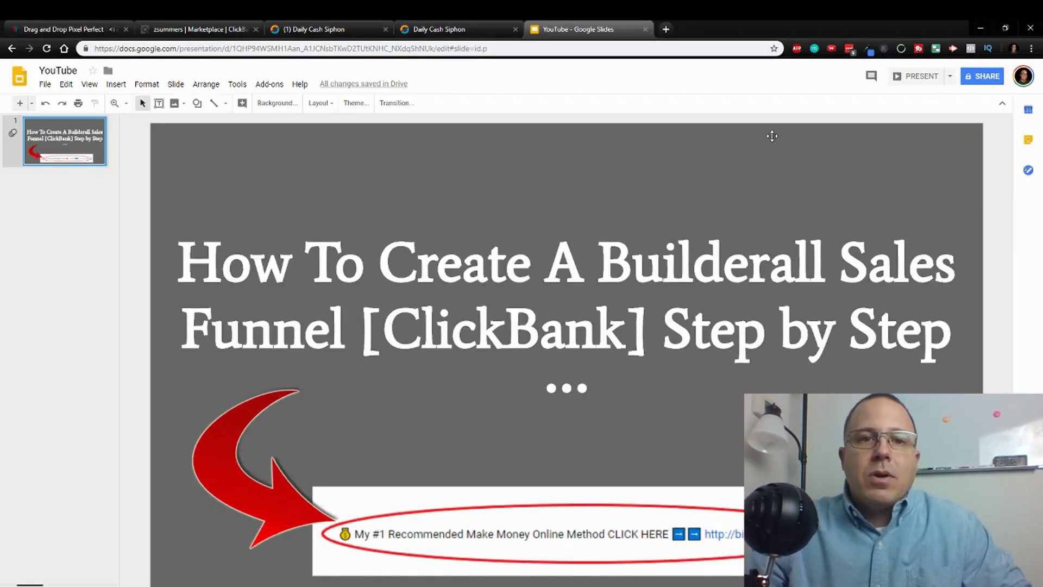
# Switch to the Builderall template gallery, then over to the ClickBank marketplace listings
pyautogui.click(64, 27)
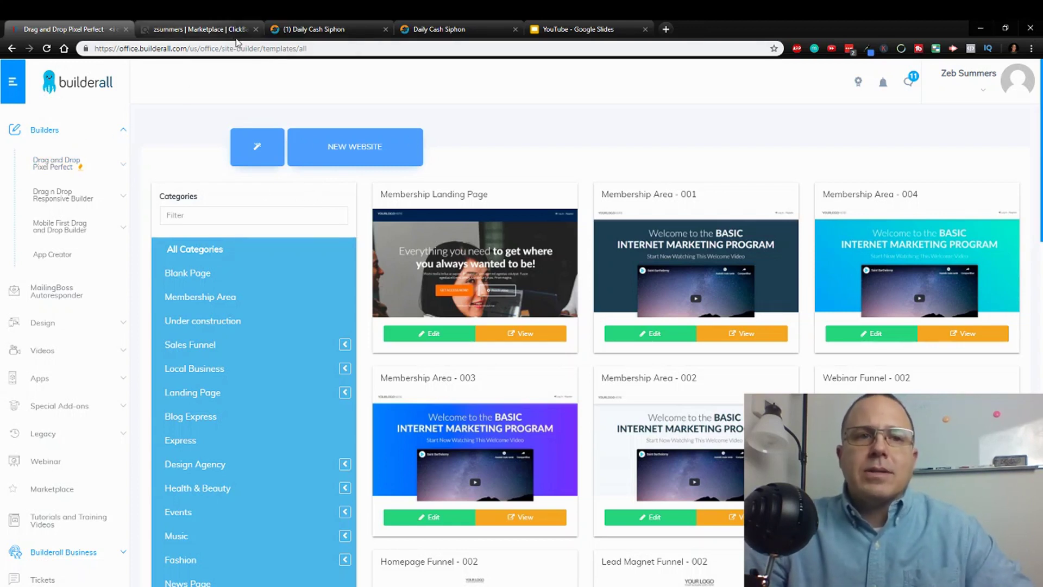
pyautogui.click(207, 30)
# Scroll the Affiliate Marketing results down to Daily Cash Siphon and open its sales page
pyautogui.scroll(10, 431, 303)
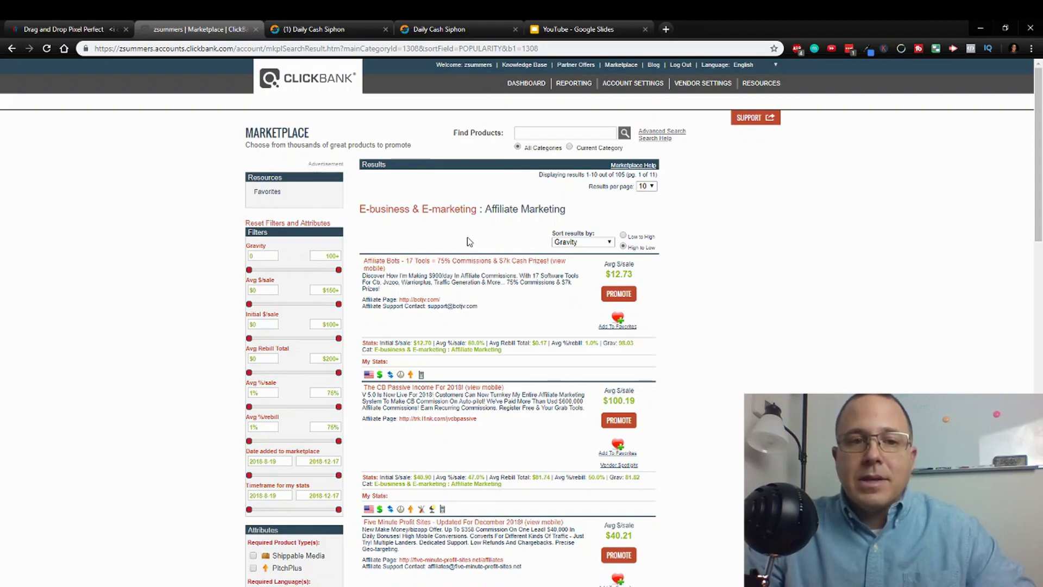
pyautogui.scroll(-4, 470, 241)
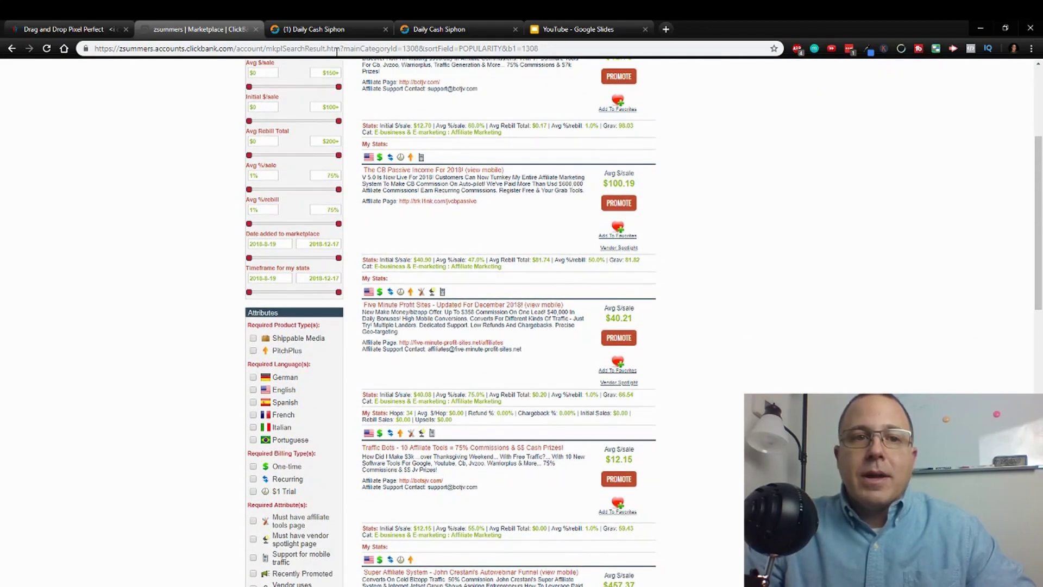
pyautogui.scroll(-3, 435, 292)
pyautogui.scroll(-2, 435, 292)
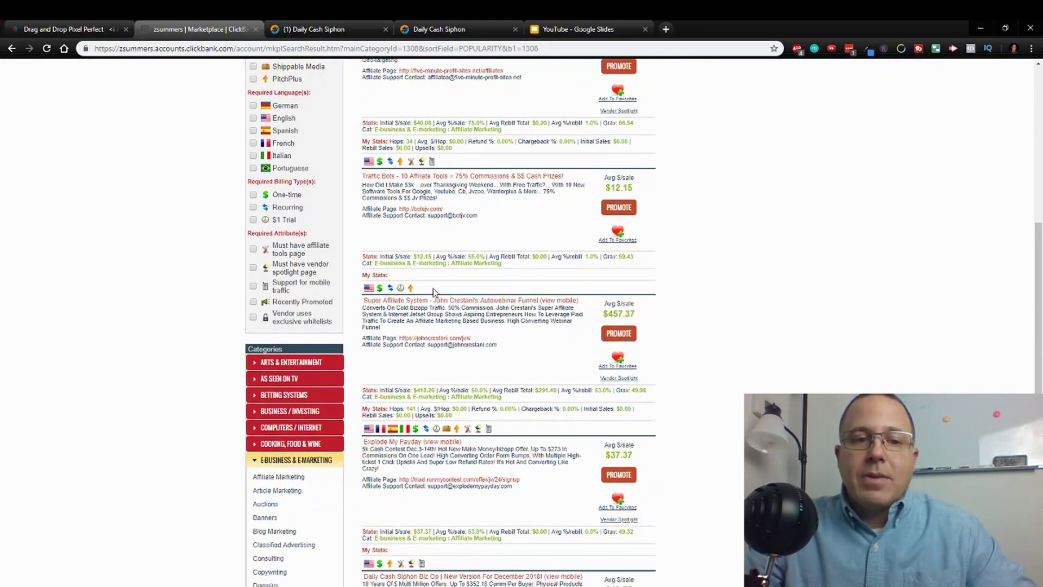
pyautogui.scroll(-5, 435, 293)
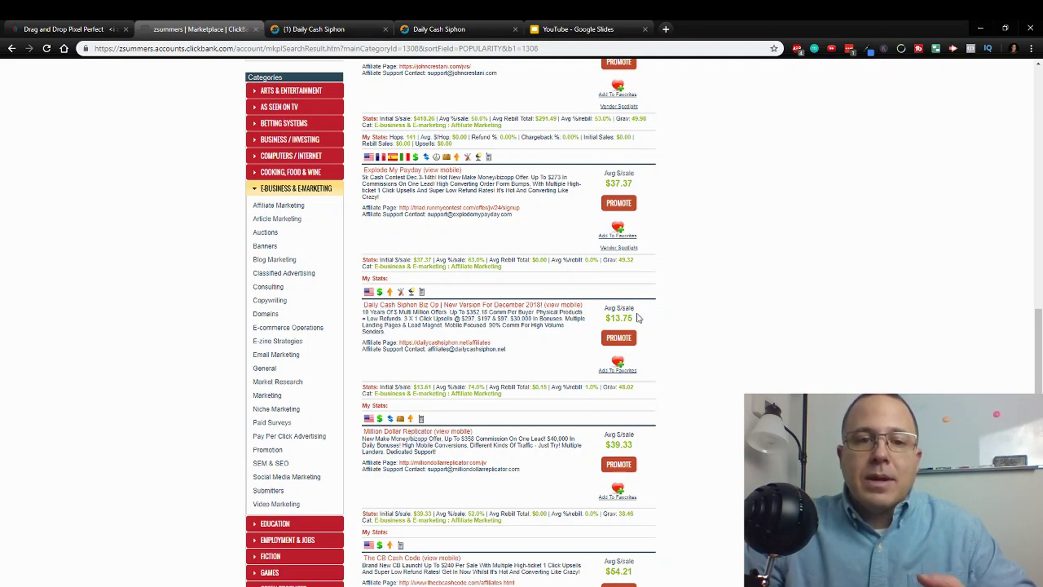
pyautogui.click(367, 26)
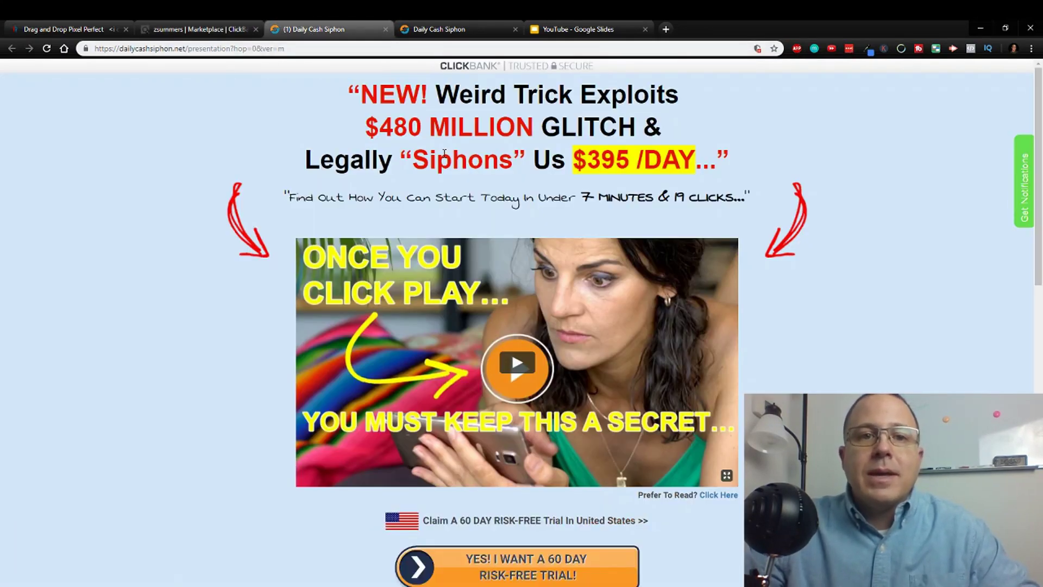
# Skim the Daily Cash Siphon sales page, then switch to its affiliate email templates
pyautogui.scroll(-2, 552, 288)
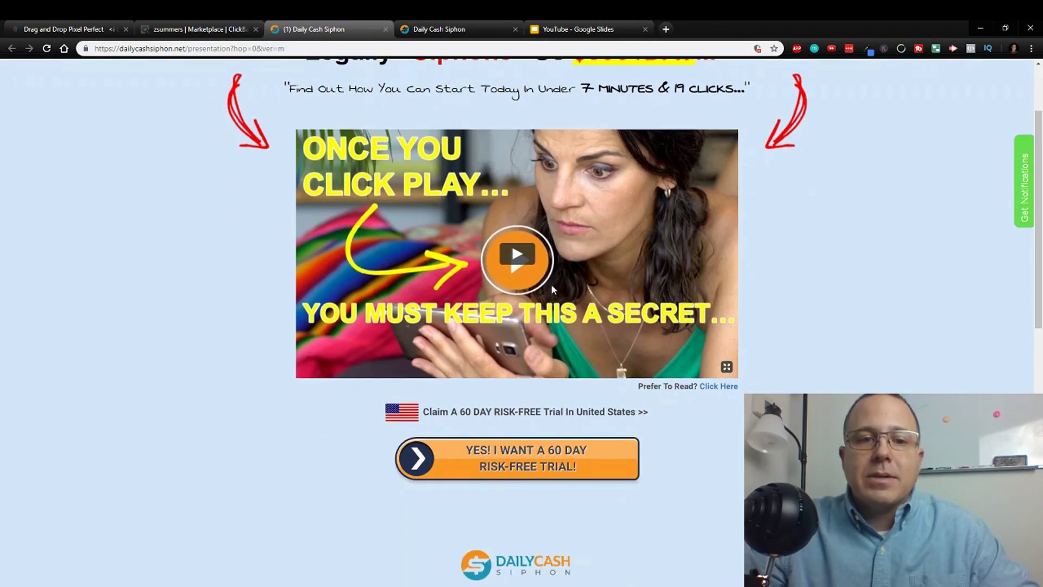
pyautogui.scroll(-4, 552, 286)
pyautogui.scroll(5, 551, 286)
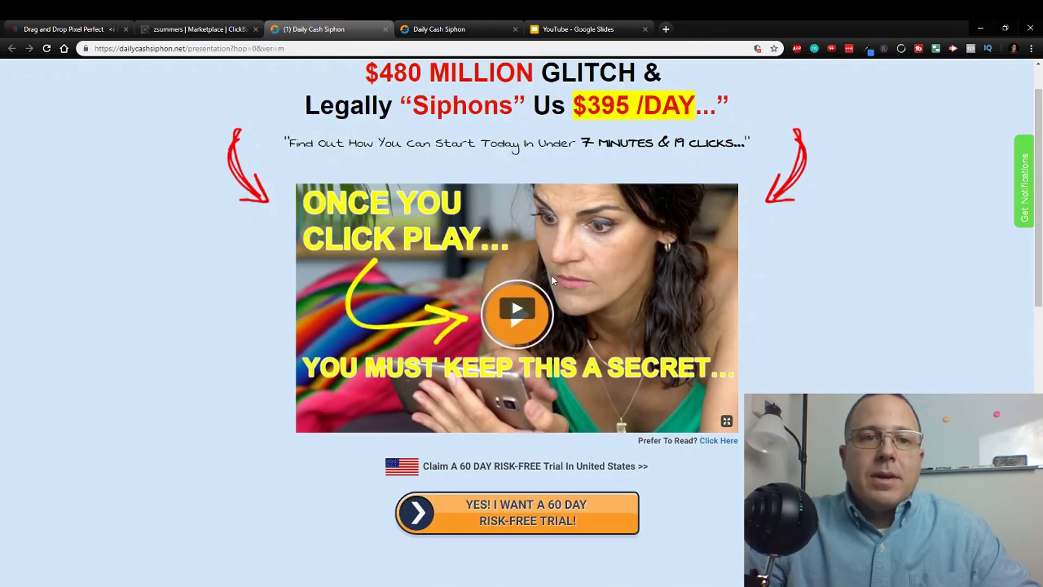
pyautogui.scroll(1, 551, 275)
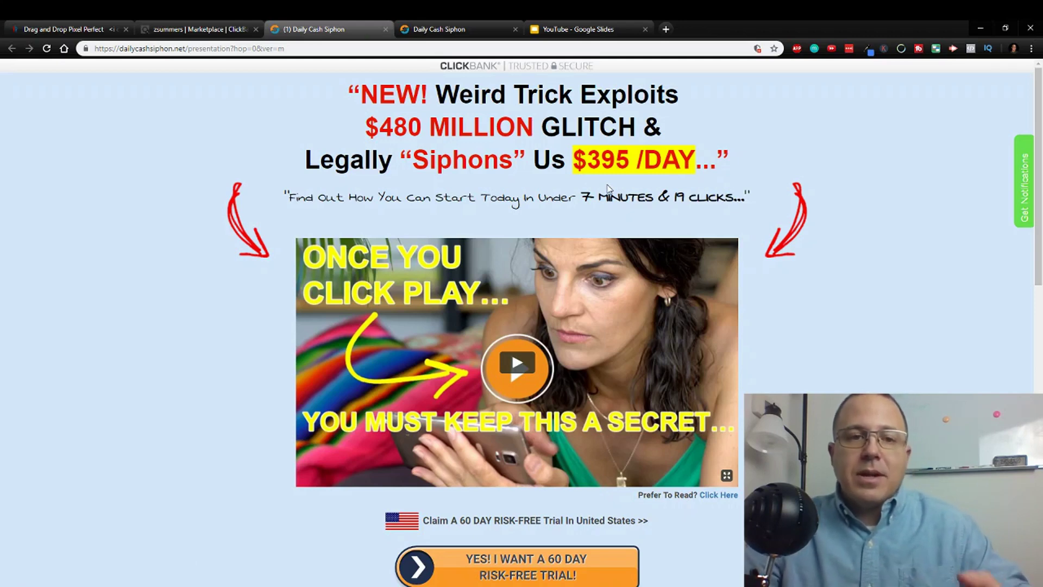
pyautogui.click(448, 29)
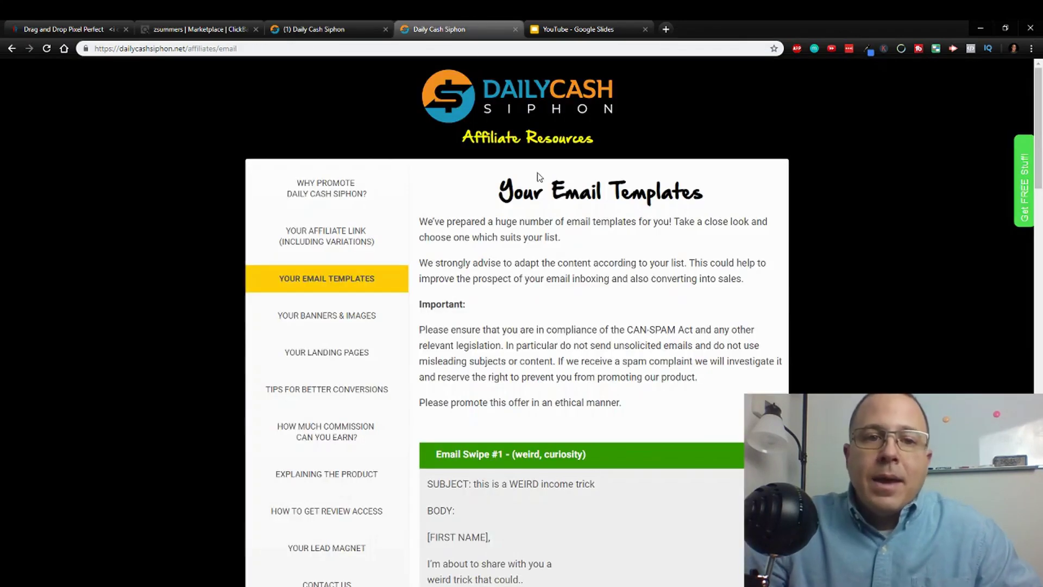
# Glance at the ClickBank listing, then scroll through Email Swipe #1 on the affiliate page
pyautogui.click(185, 29)
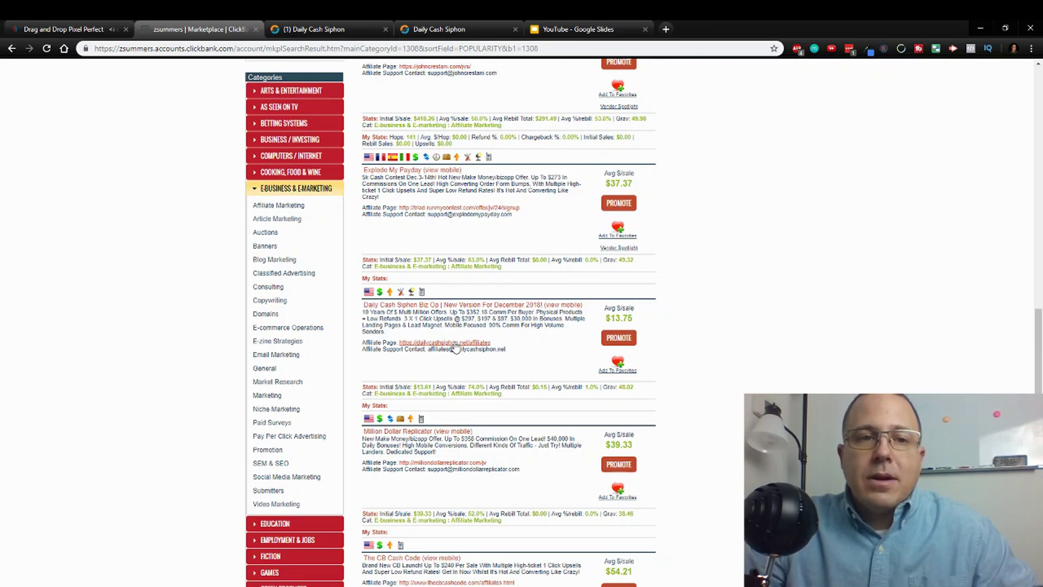
pyautogui.click(446, 34)
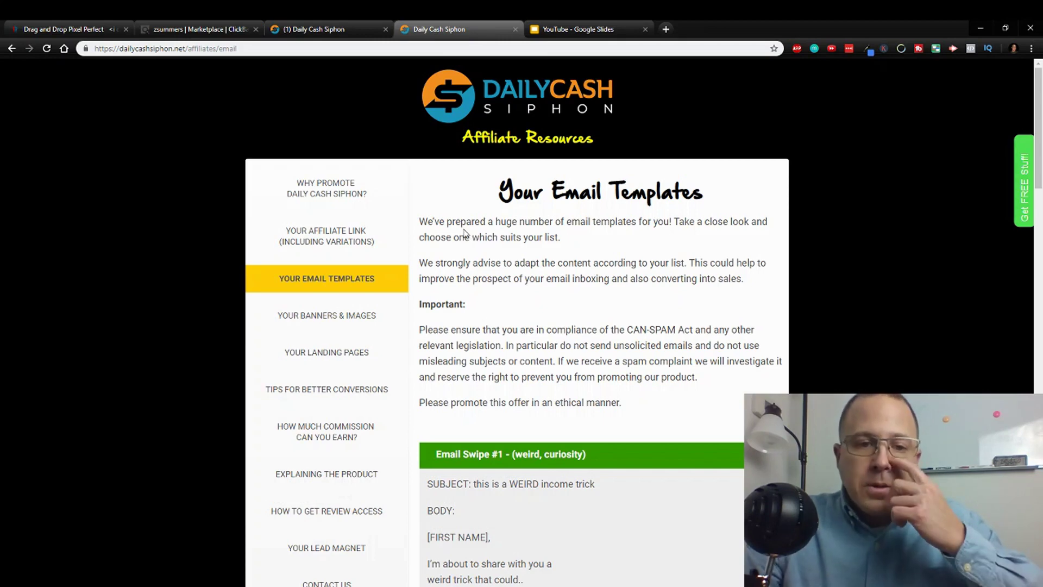
pyautogui.scroll(-5, 452, 281)
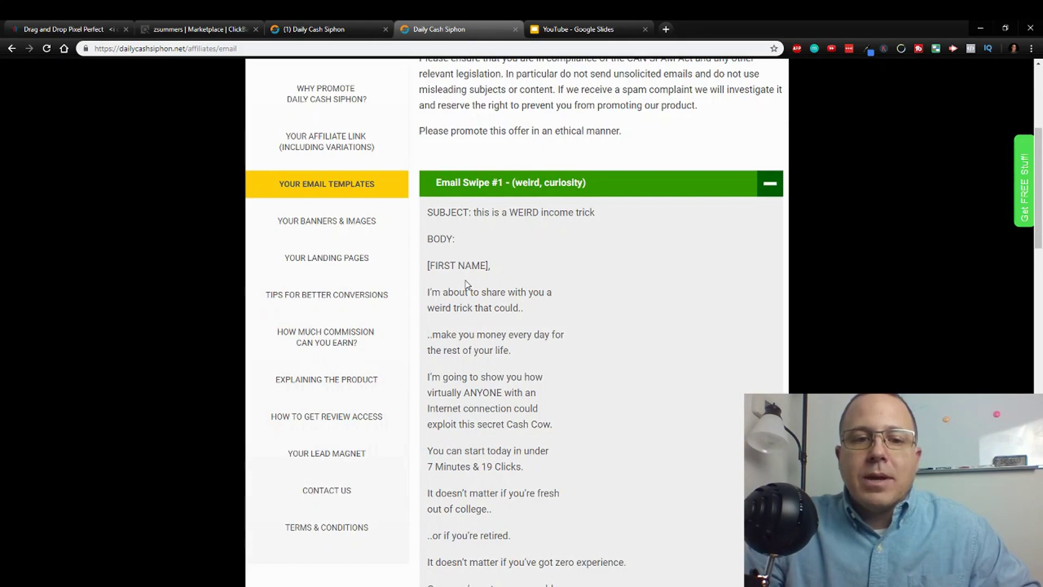
pyautogui.scroll(-5, 465, 284)
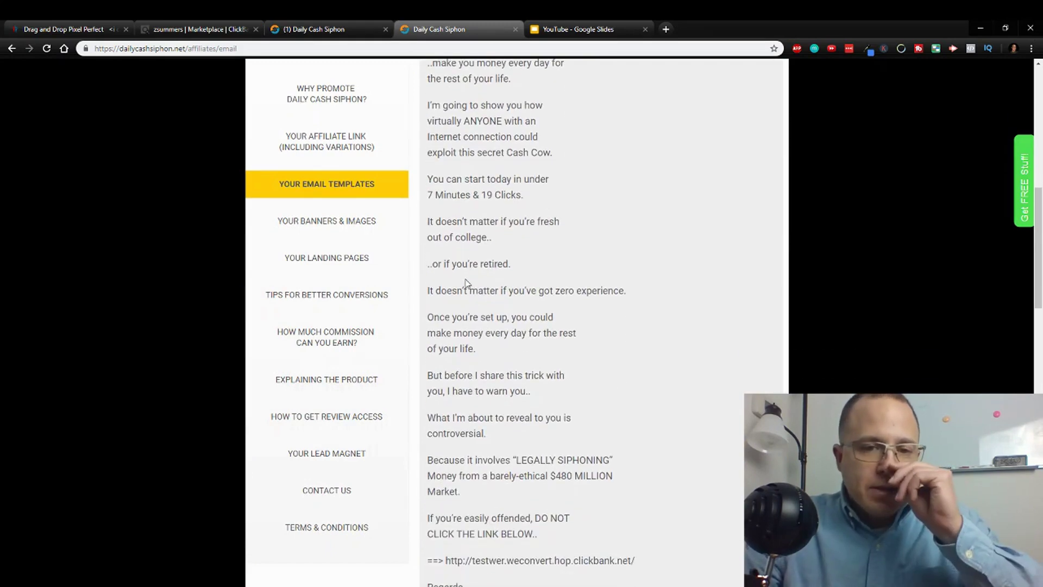
pyautogui.scroll(-2, 465, 283)
pyautogui.scroll(1, 317, 121)
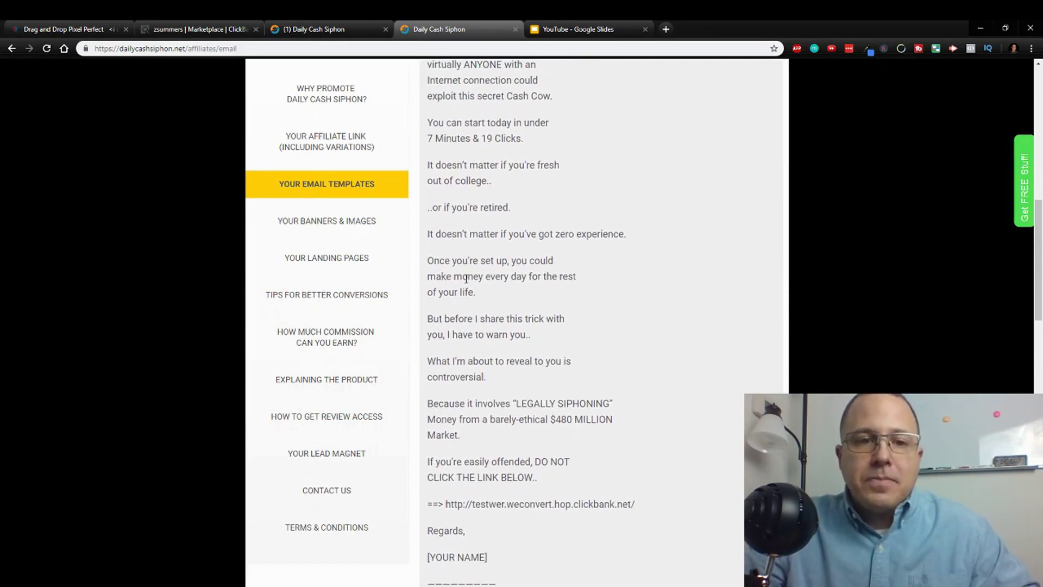
# Expand Drag and Drop Pixel Perfect, filter to Sales Funnel templates and browse them
pyautogui.click(54, 27)
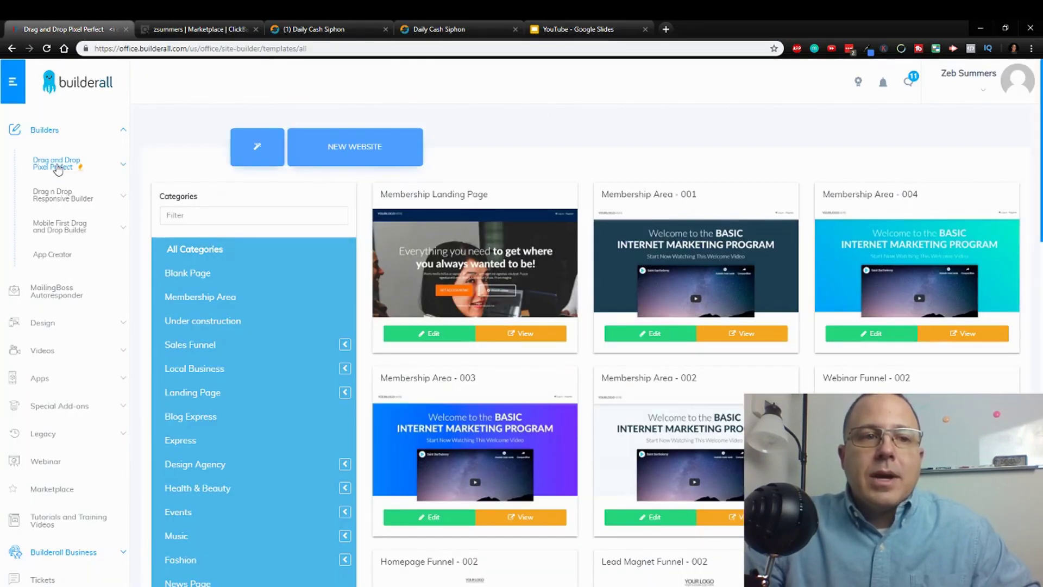
pyautogui.click(56, 168)
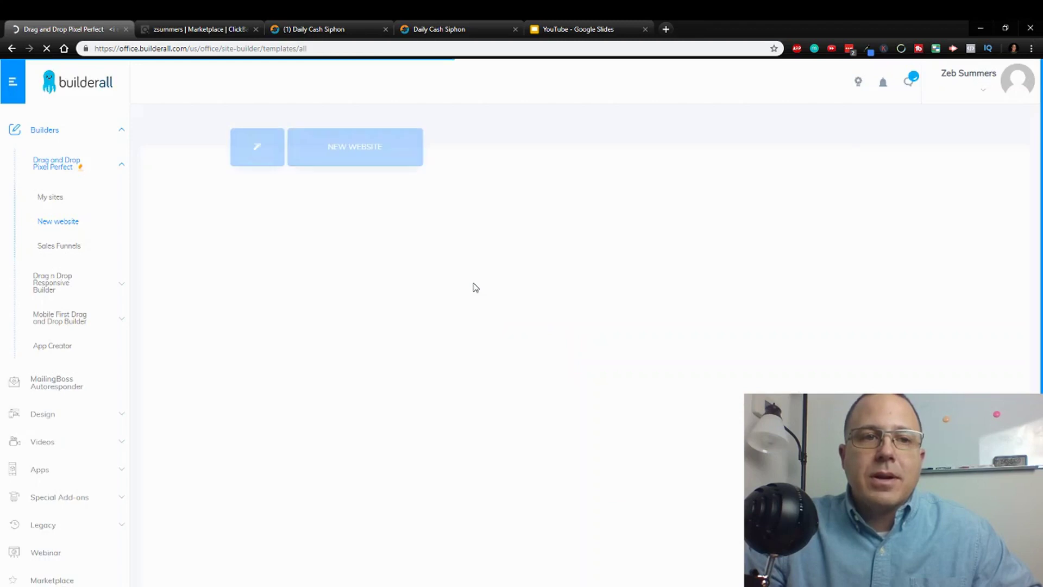
pyautogui.scroll(-1, 326, 304)
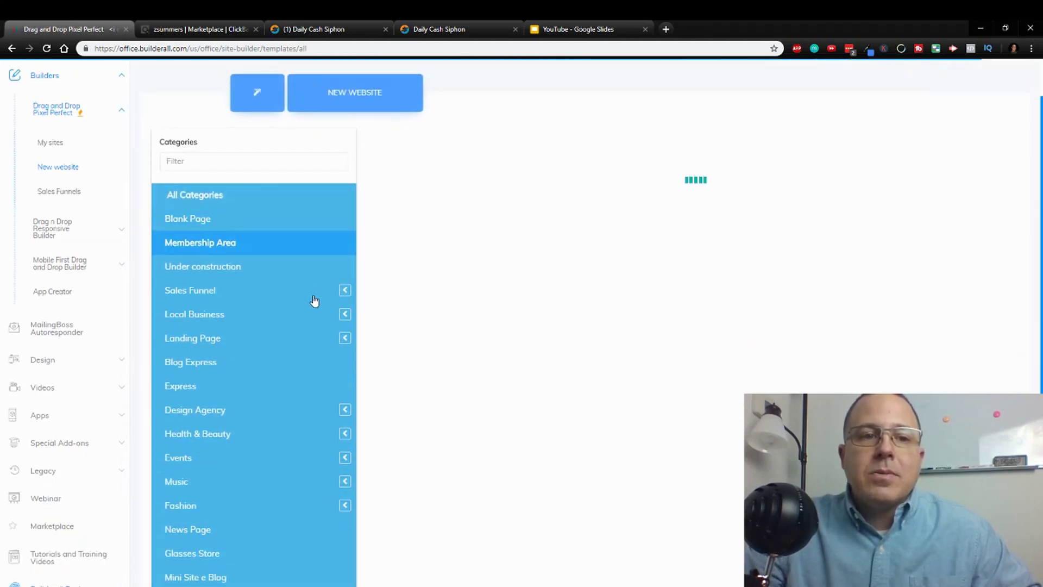
pyautogui.scroll(-1, 283, 288)
pyautogui.click(196, 239)
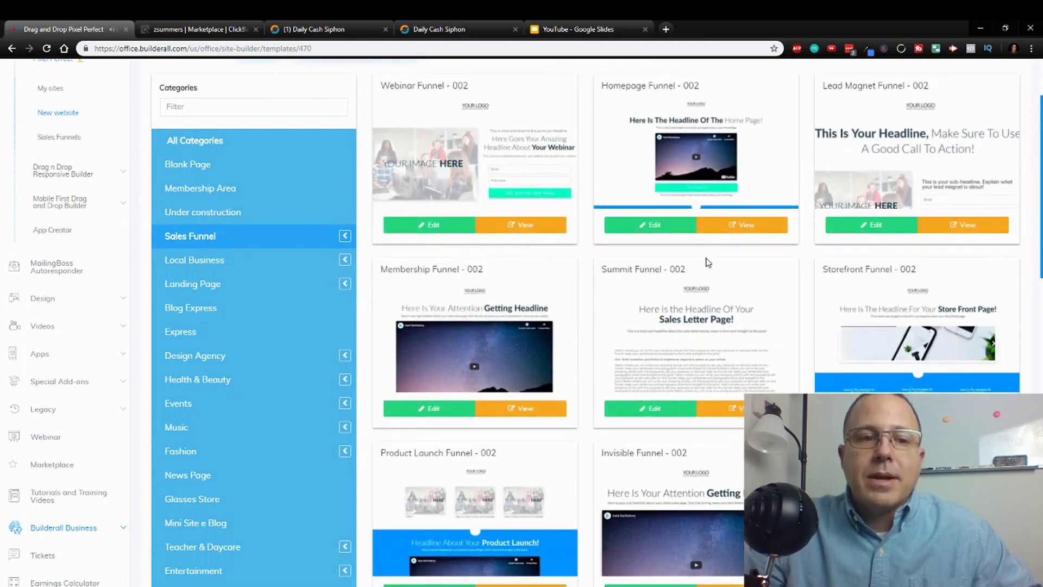
pyautogui.scroll(-10, 739, 281)
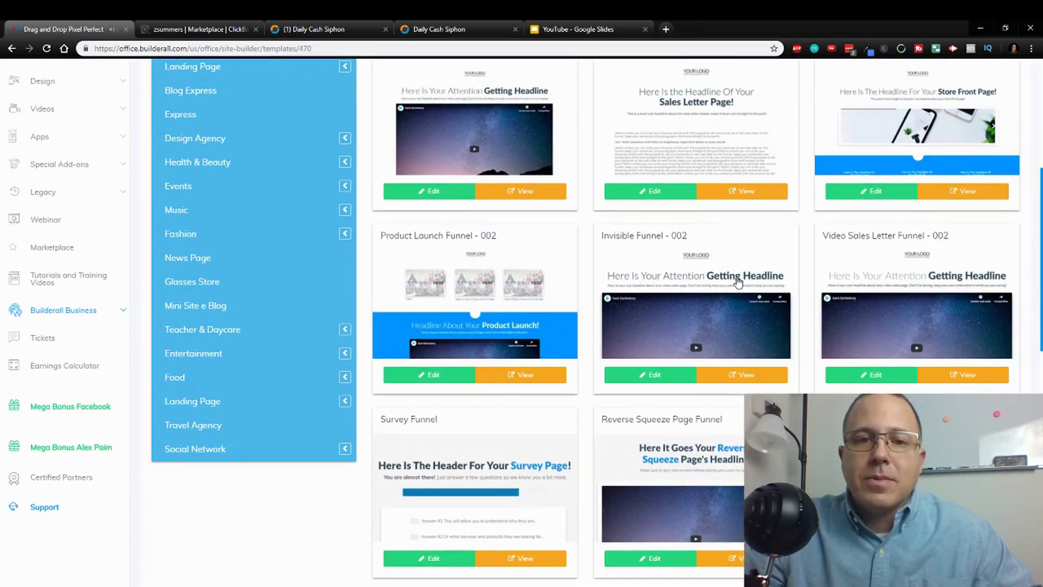
pyautogui.scroll(-10, 738, 281)
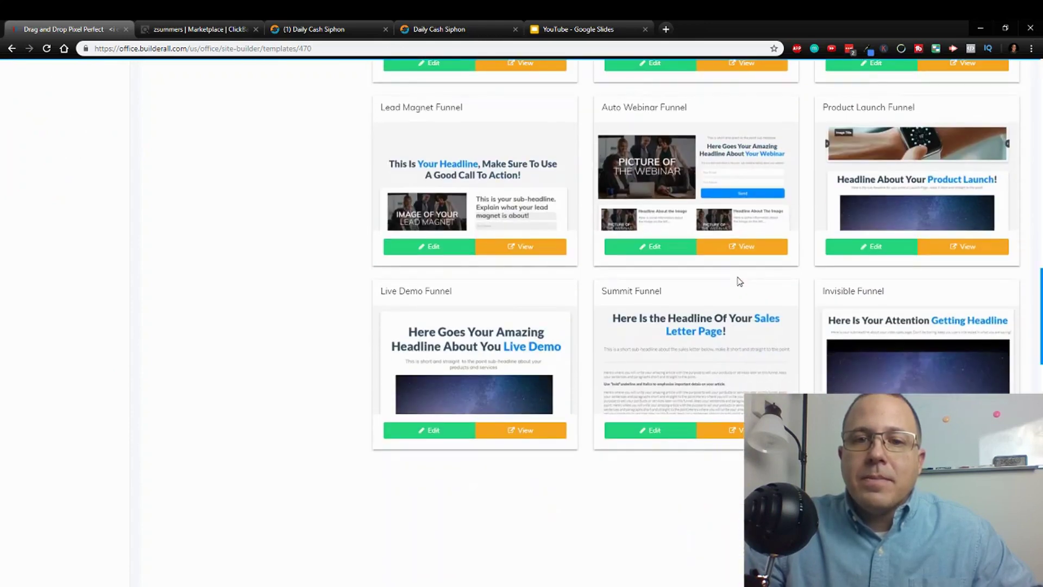
pyautogui.scroll(-5, 738, 281)
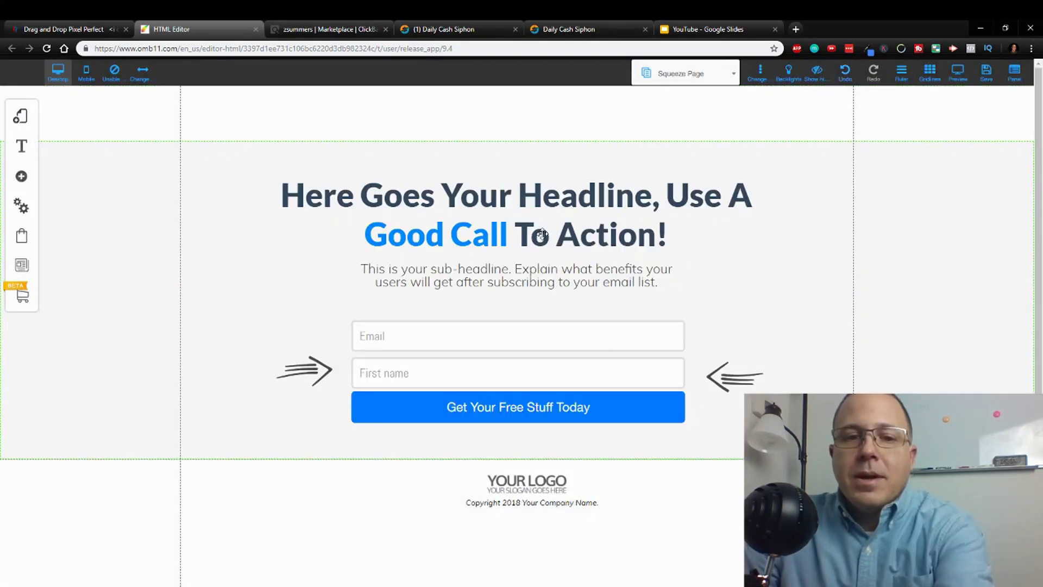
# Delete the footer logo and the copyright line from the squeeze page
pyautogui.click(544, 474)
pyautogui.press('Delete')
pyautogui.click(601, 505)
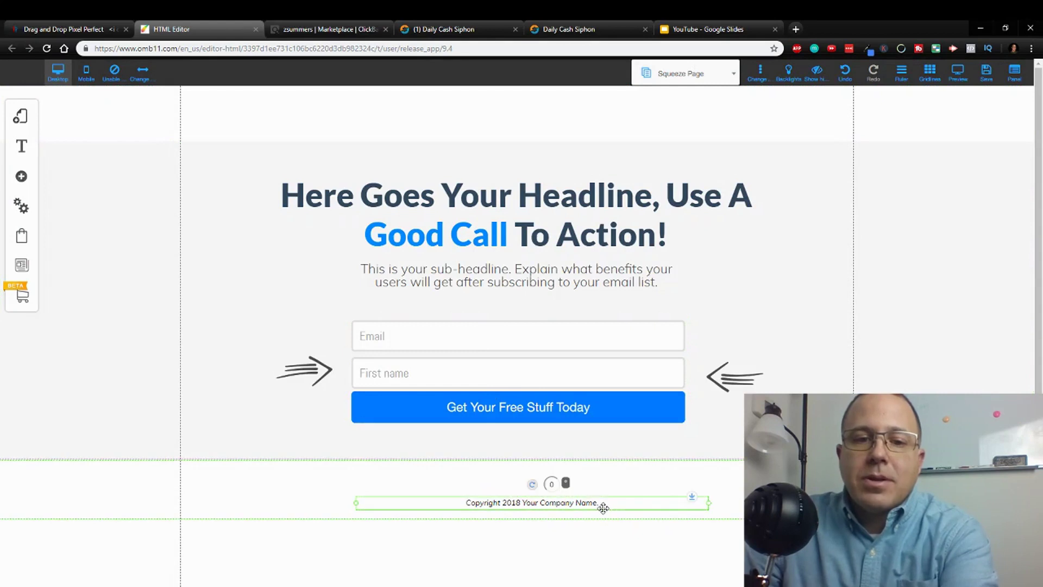
pyautogui.press('Delete')
# Select the headline text for rewriting, checking the Daily Cash Siphon sales page for wording
pyautogui.click(638, 196)
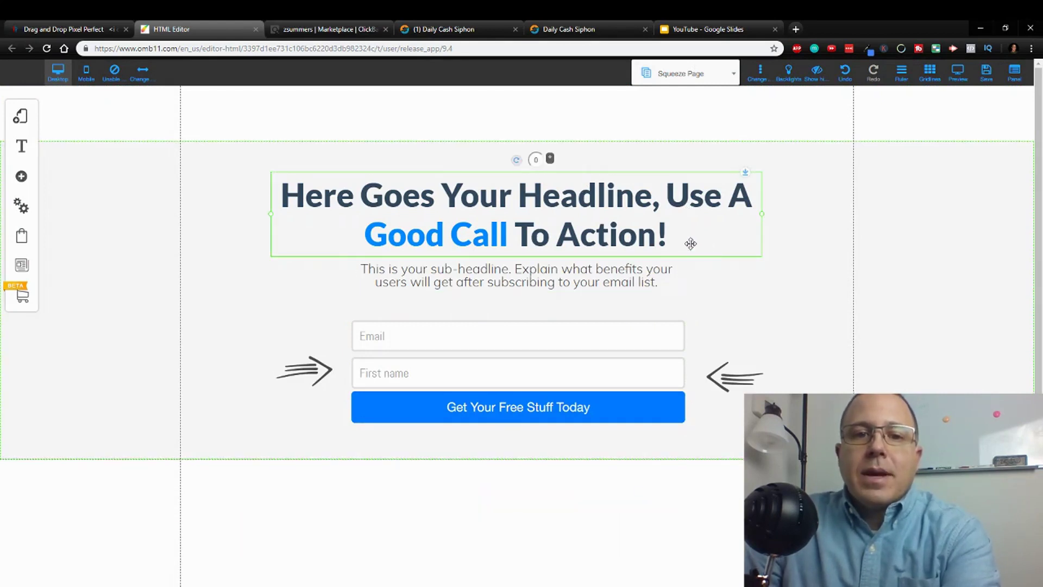
pyautogui.click(649, 228)
pyautogui.moveTo(667, 234); pyautogui.dragTo(121, 121)
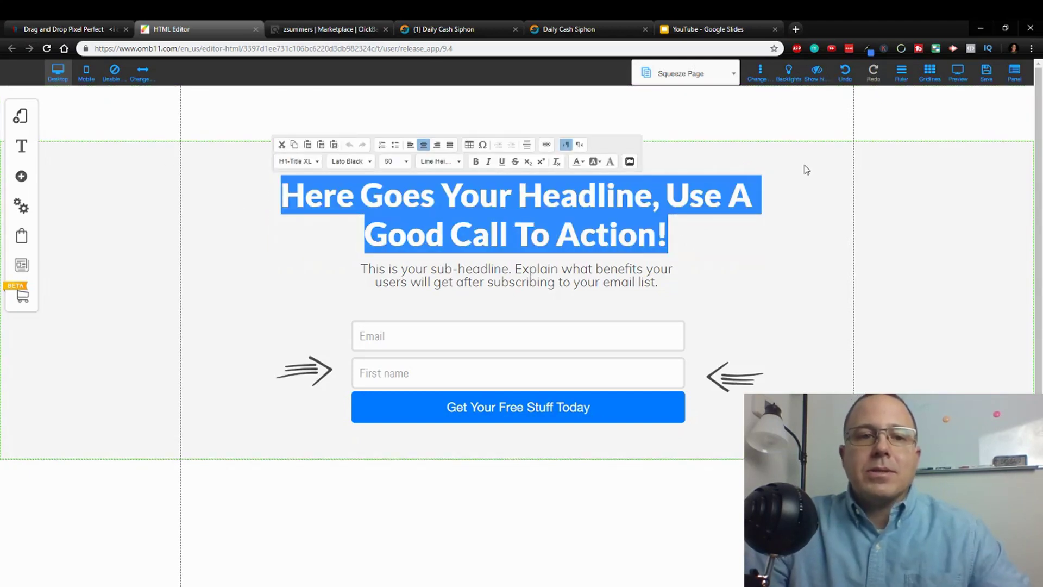
pyautogui.click(437, 27)
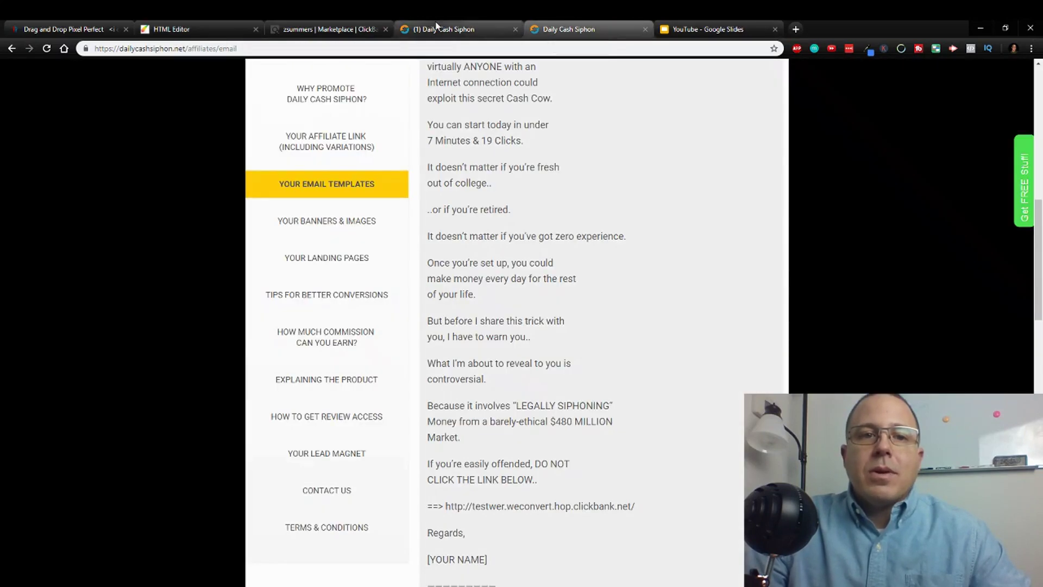
pyautogui.click(436, 26)
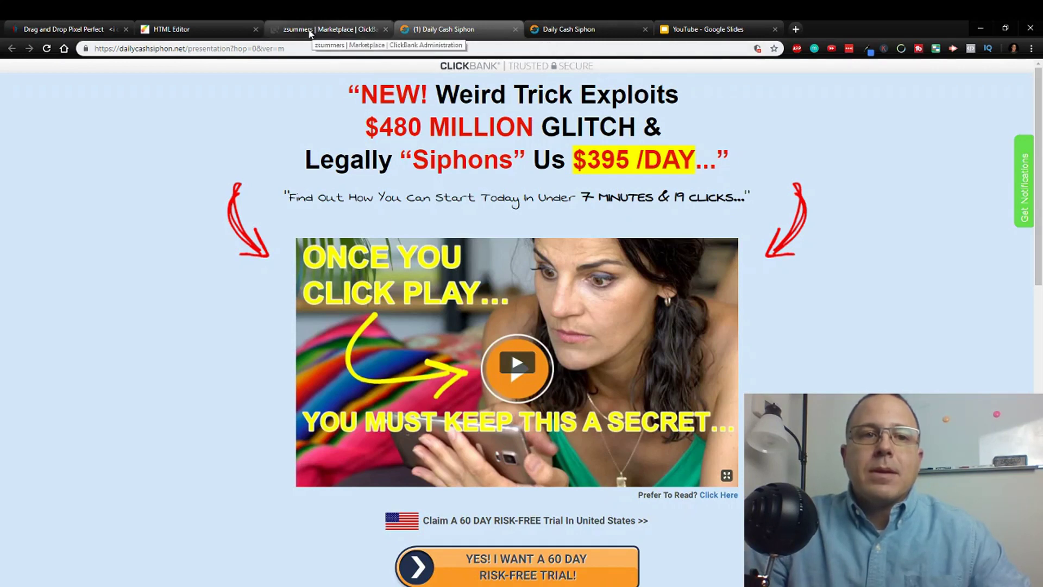
pyautogui.click(195, 29)
pyautogui.click(417, 202)
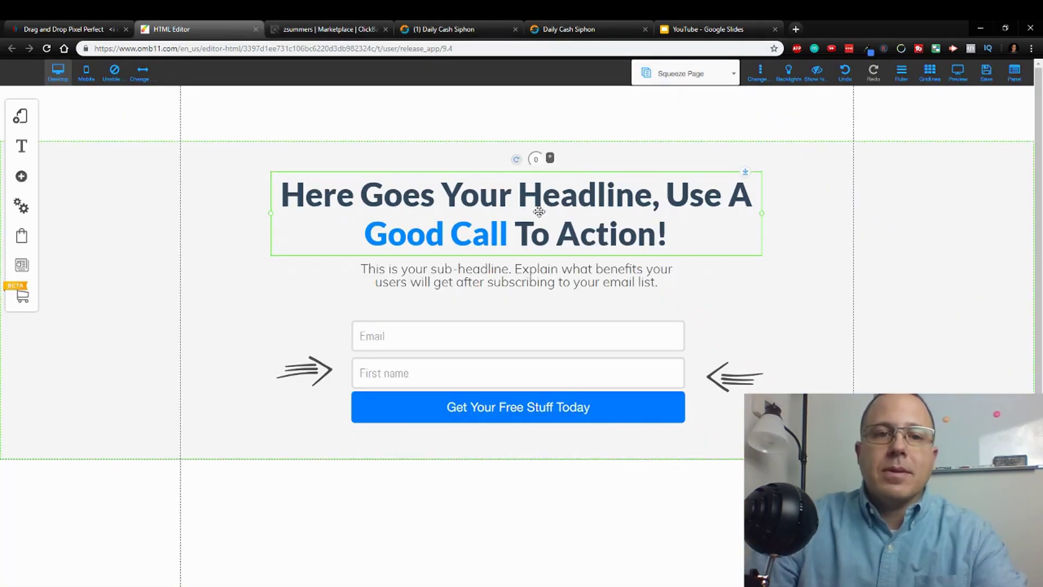
# Rewrite the headline as 'This Weird Trick Makes Us', comparing with the sales page headline
pyautogui.doubleClick(665, 228)
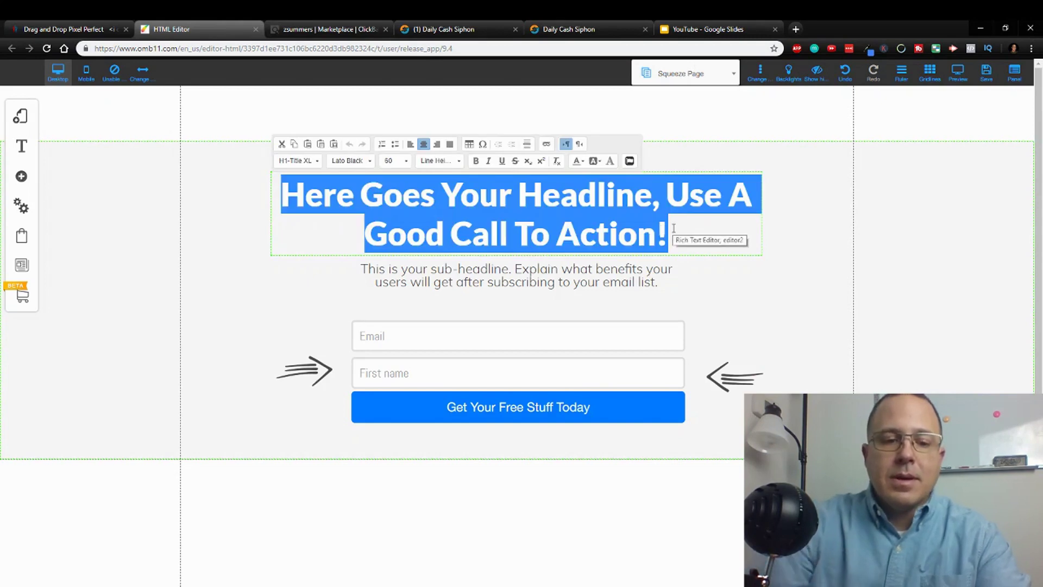
pyautogui.write('Ti')
pyautogui.press('BackSpace')
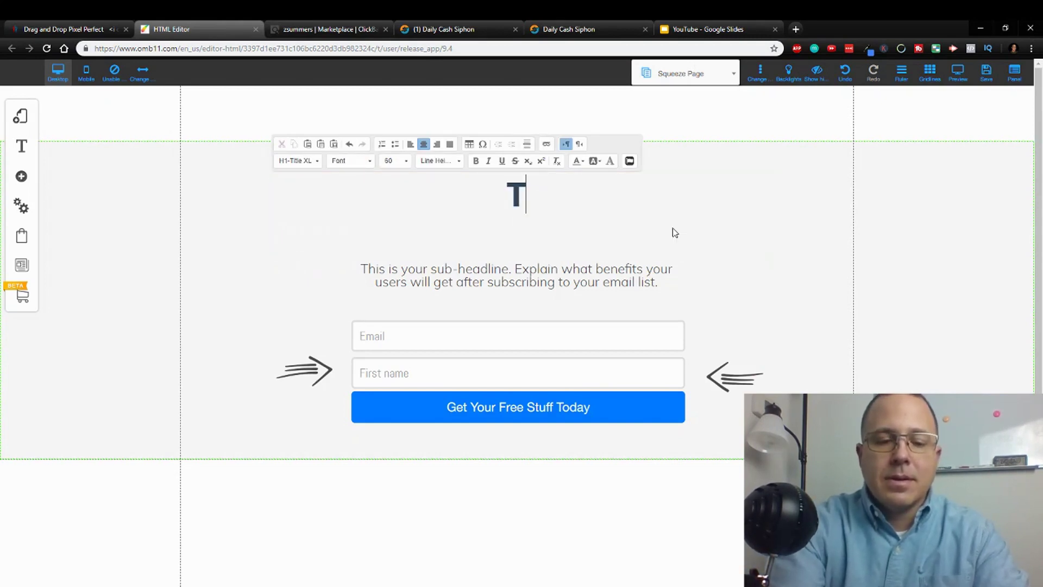
pyautogui.write('his ')
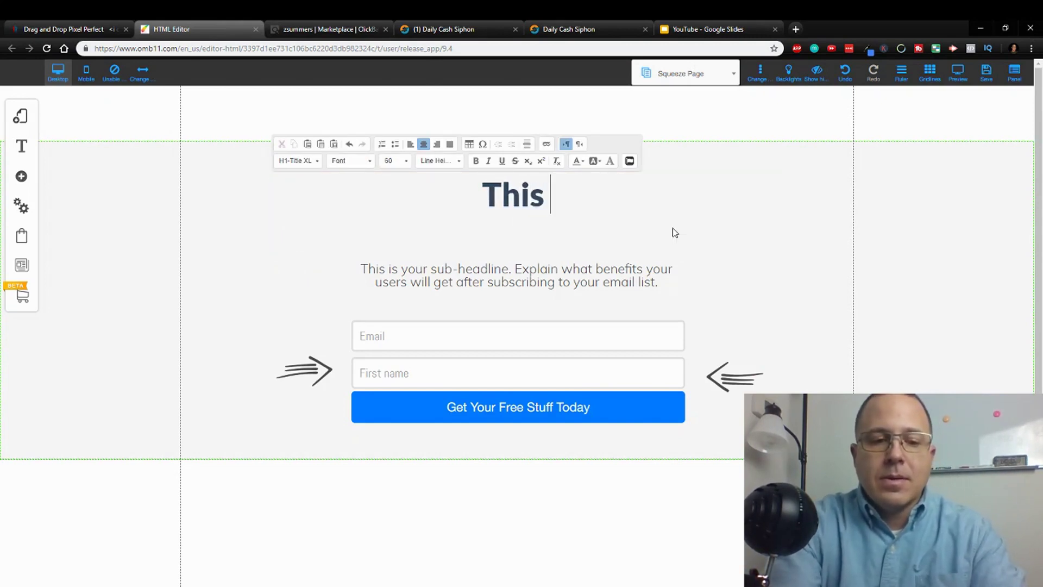
pyautogui.write('Weird Tri')
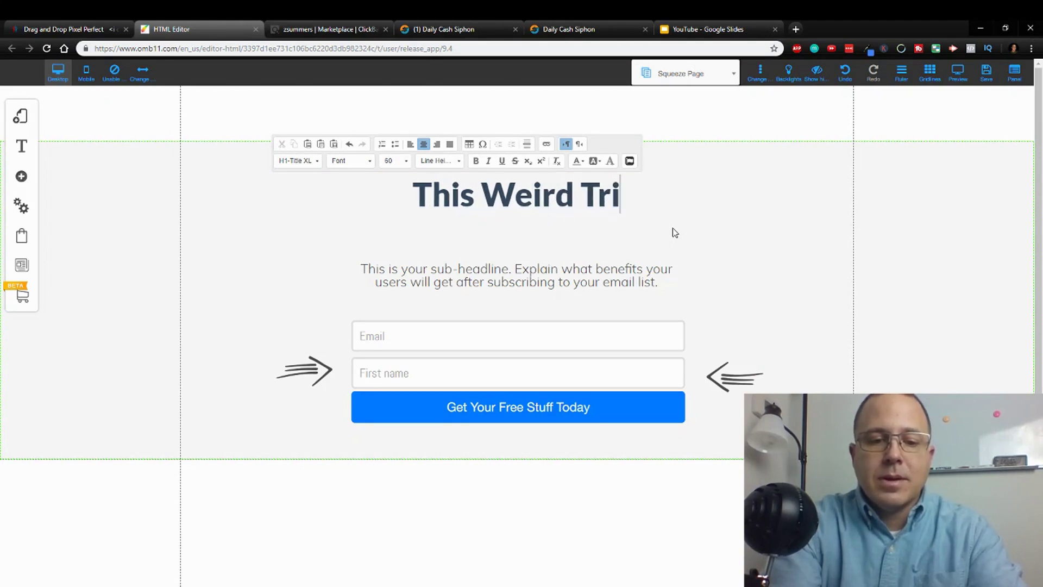
pyautogui.write('ck ')
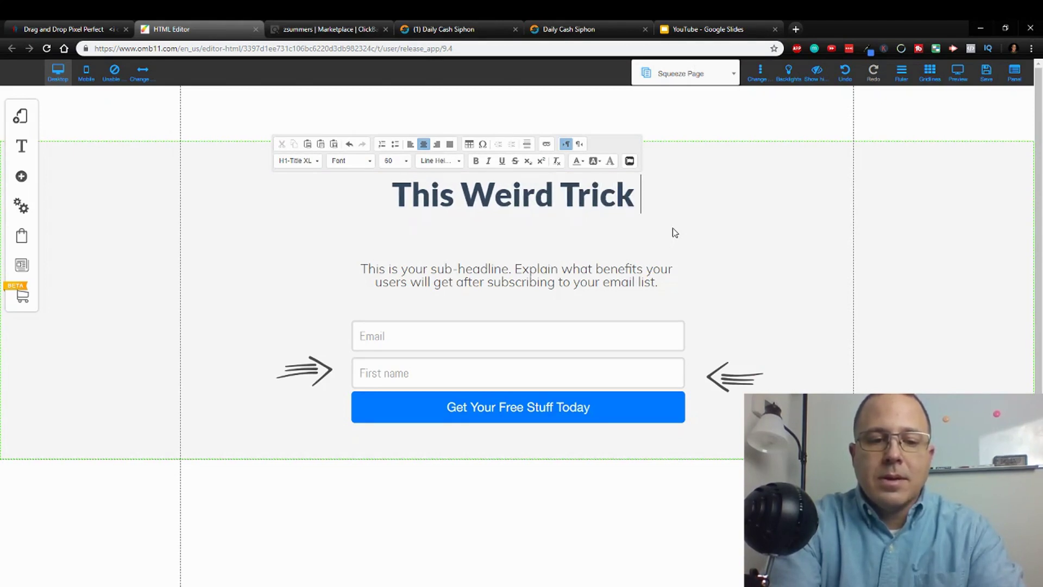
pyautogui.write('Mak')
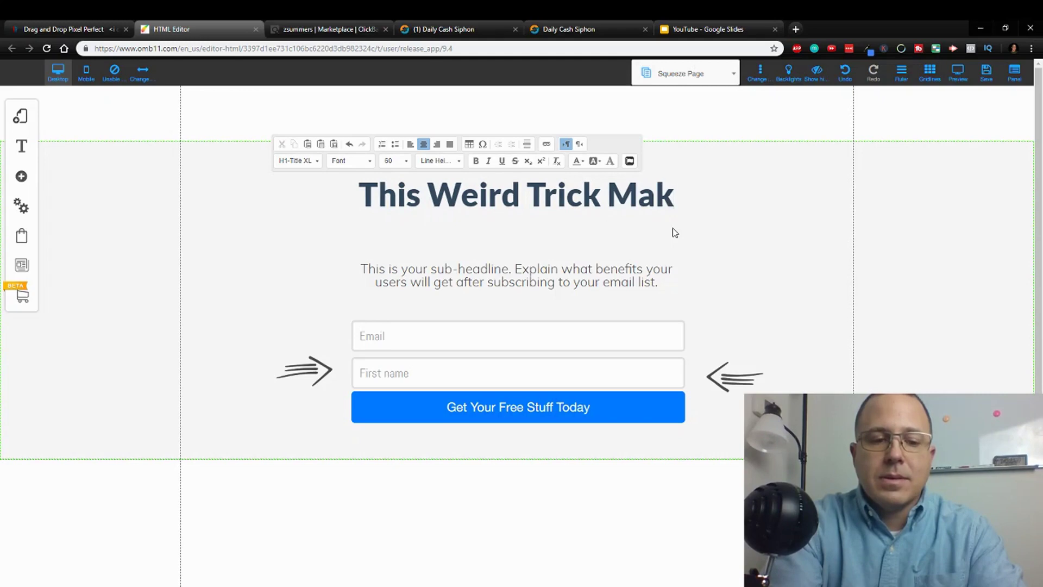
pyautogui.write('es Us')
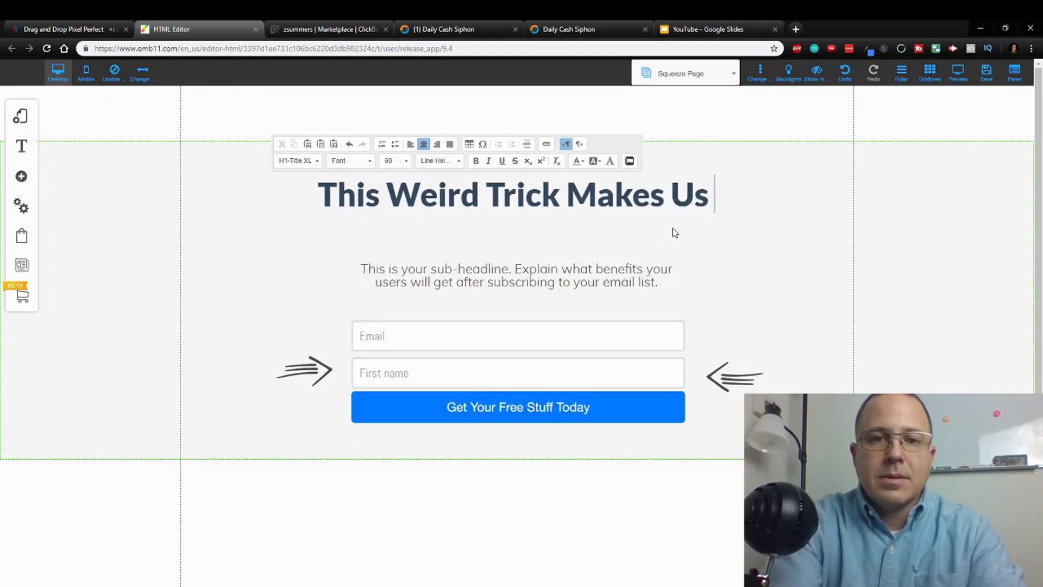
pyautogui.click(458, 26)
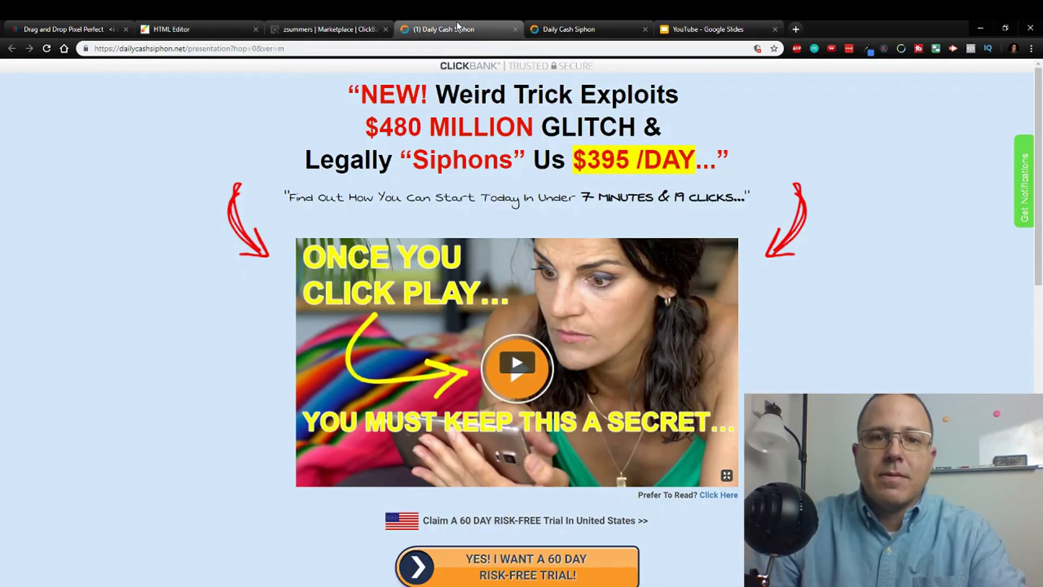
pyautogui.click(231, 26)
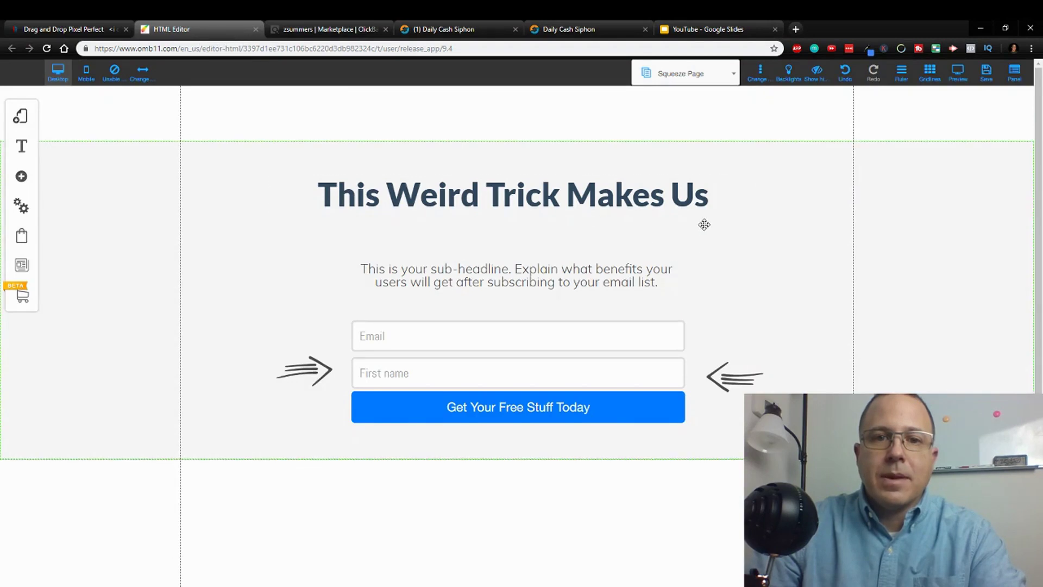
# Append '$395 A Day' to the headline after reviewing the offer and affiliate pages
pyautogui.click(704, 197)
pyautogui.click(717, 201)
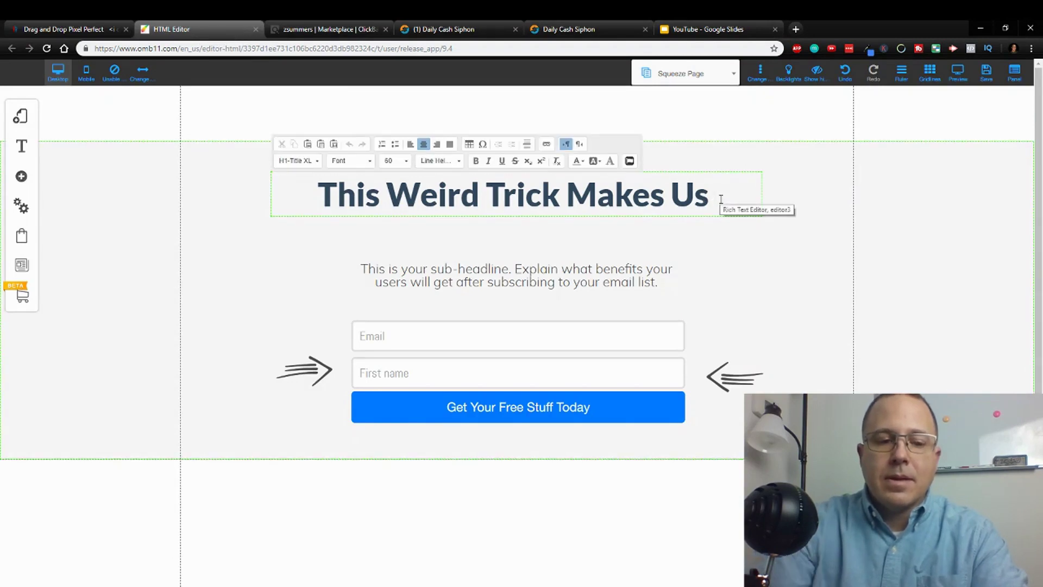
pyautogui.write('$3')
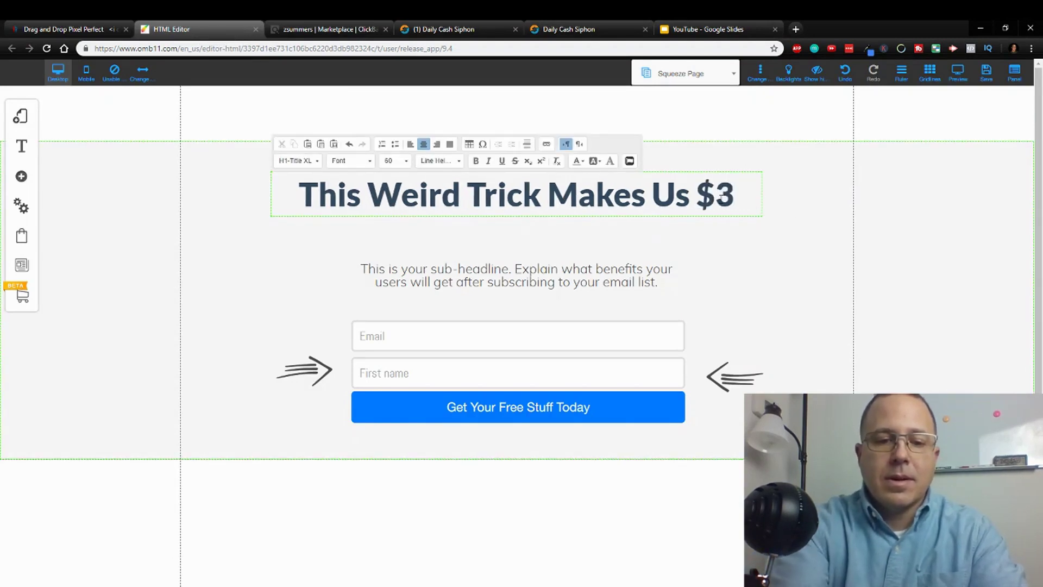
pyautogui.write('95 ')
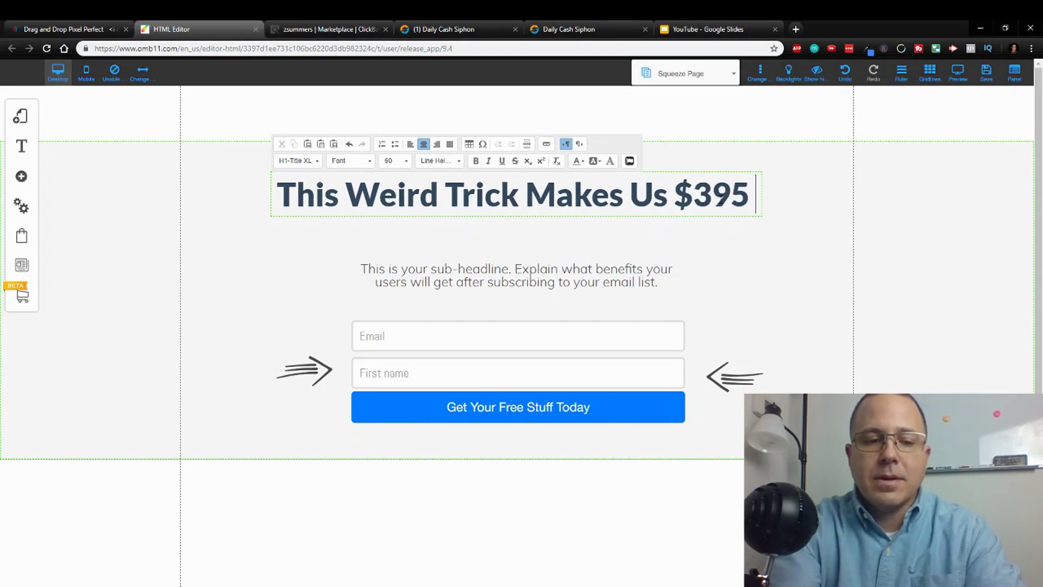
pyautogui.write('A Day')
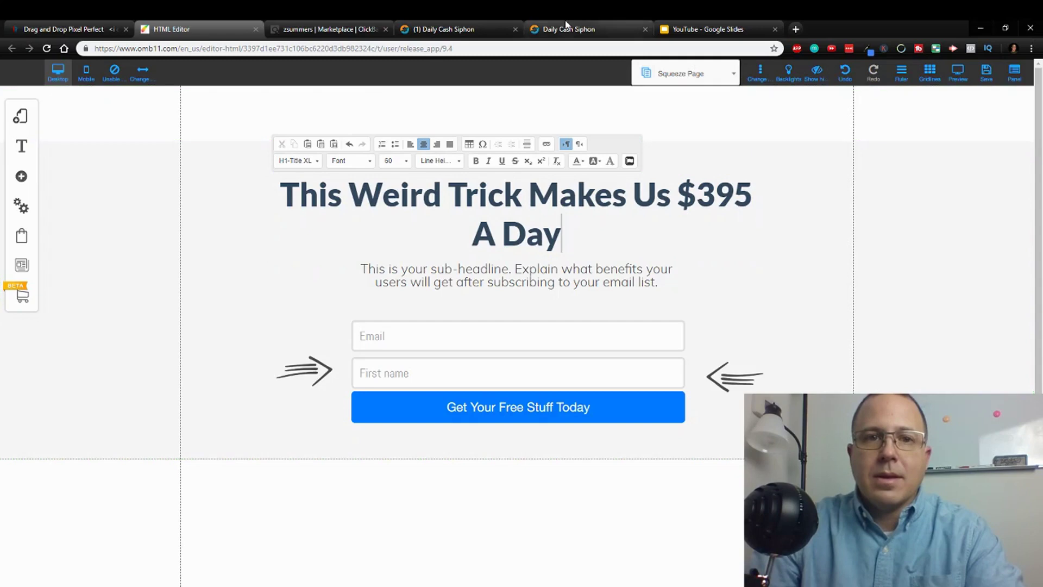
pyautogui.click(544, 28)
pyautogui.click(448, 25)
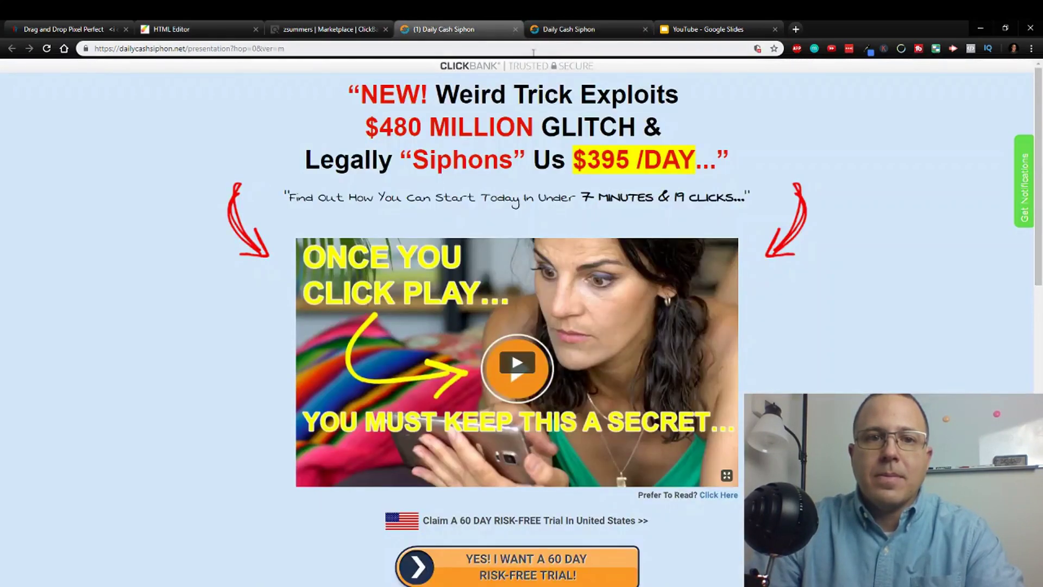
pyautogui.click(303, 30)
pyautogui.click(167, 25)
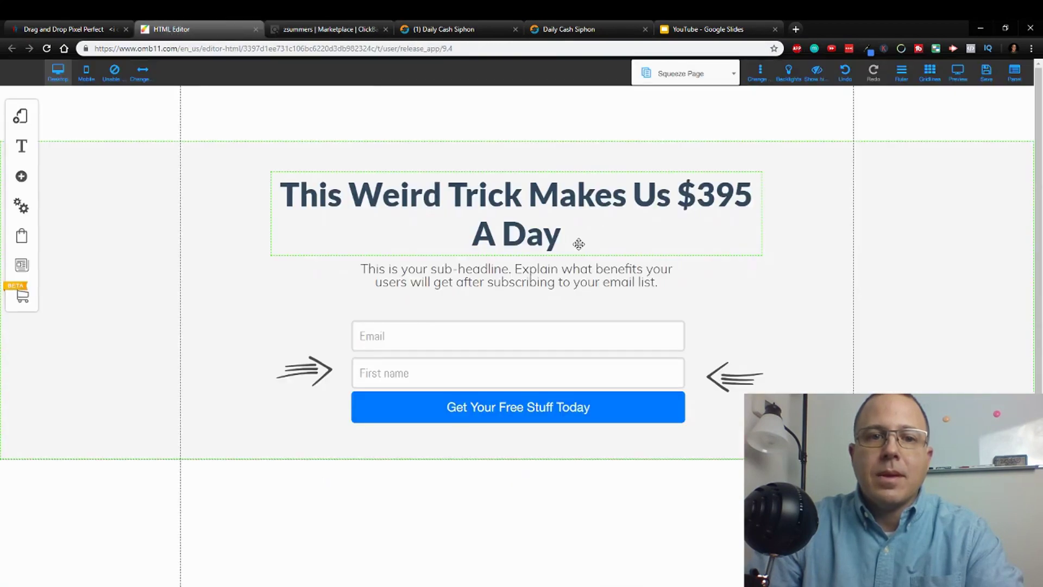
pyautogui.click(563, 275)
# Replace the placeholder sub-headline with 'Simple 7 minute and 19 clicks', checking the affiliate email wording
pyautogui.click(662, 283)
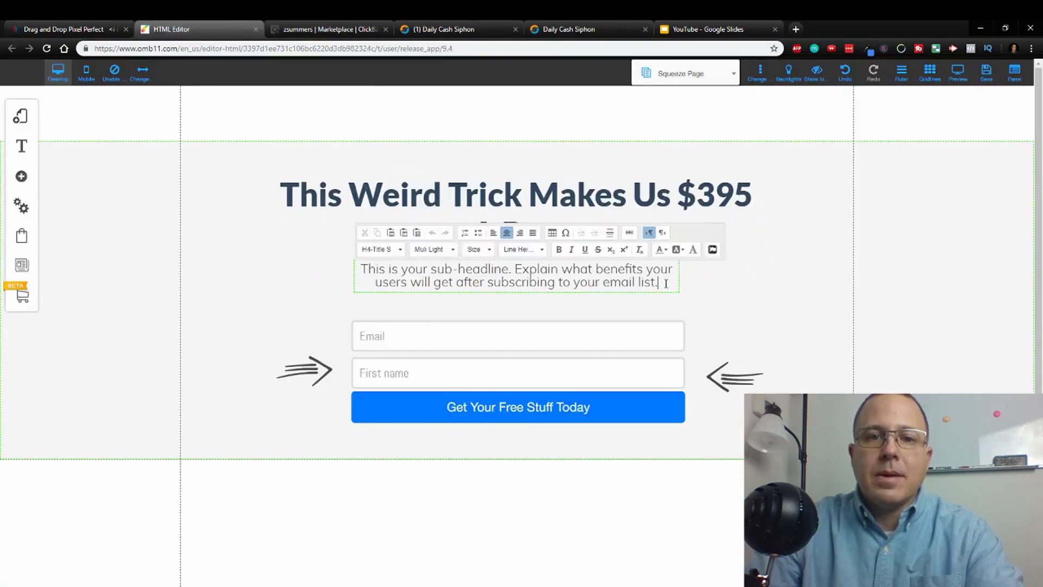
pyautogui.moveTo(663, 283); pyautogui.dragTo(337, 248)
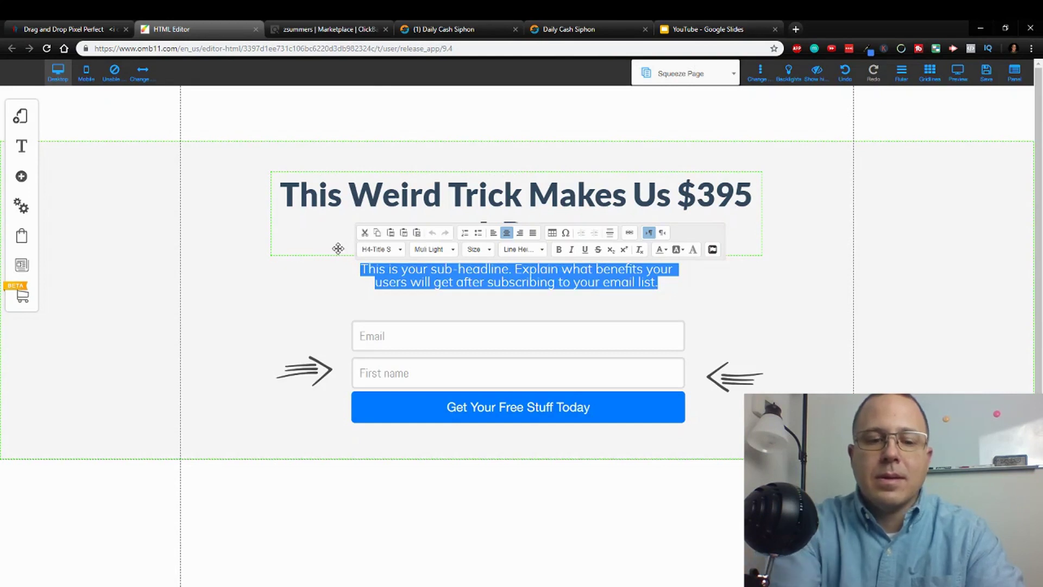
pyautogui.write('Simple ')
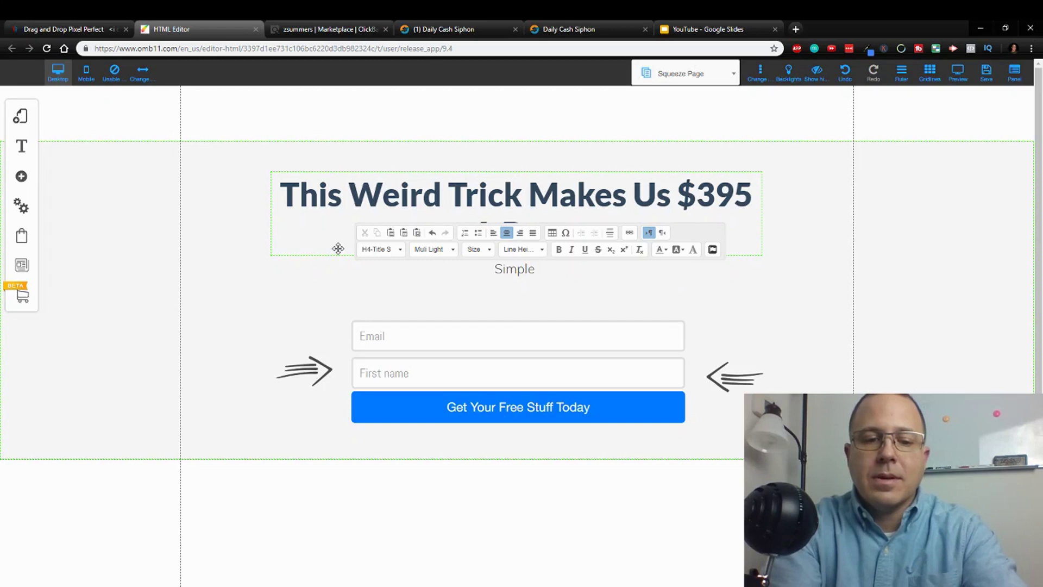
pyautogui.write('7')
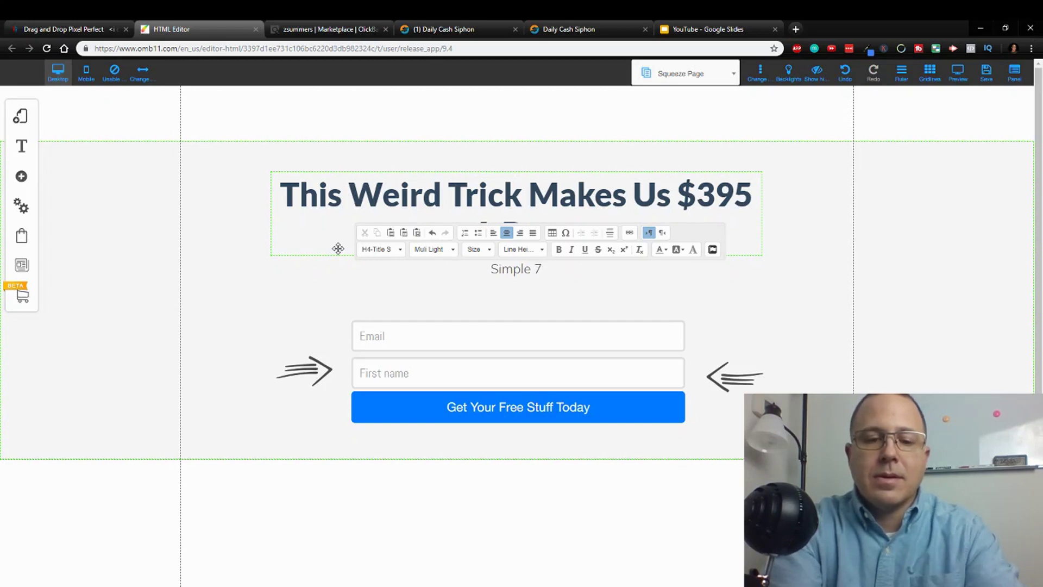
pyautogui.write(' min')
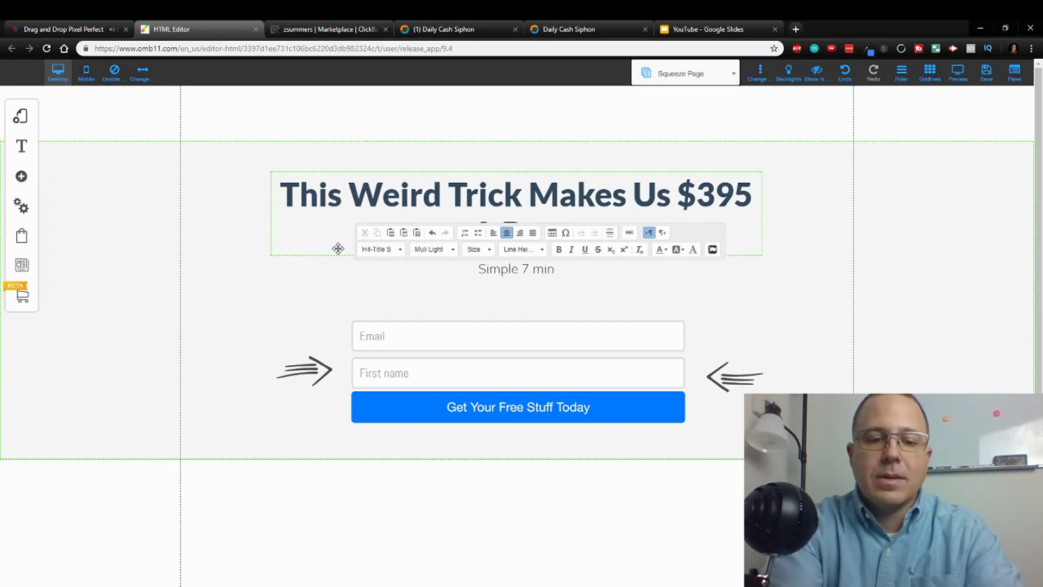
pyautogui.write('ute ')
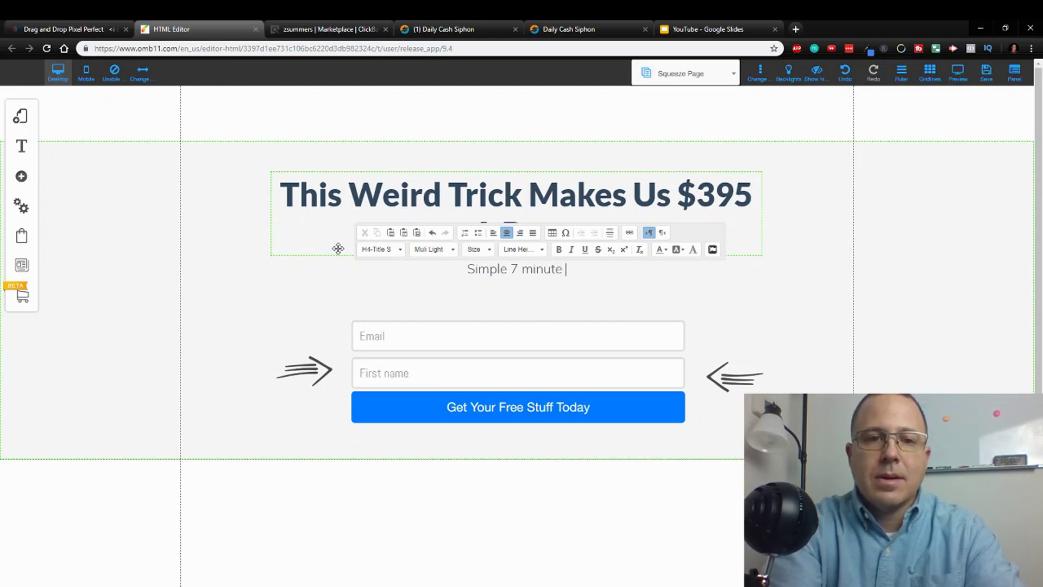
pyautogui.write('and 19')
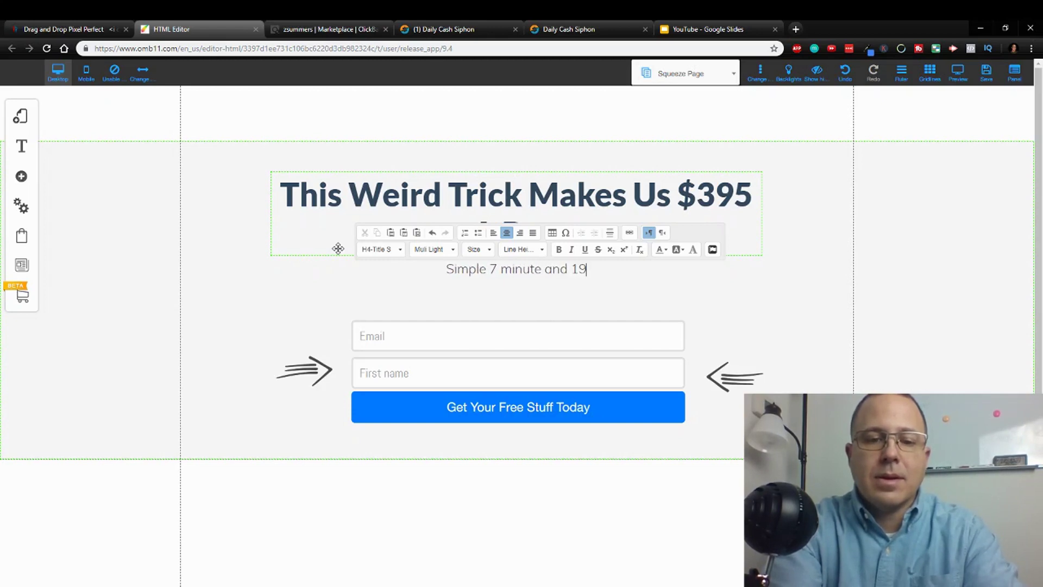
pyautogui.write(' clicks')
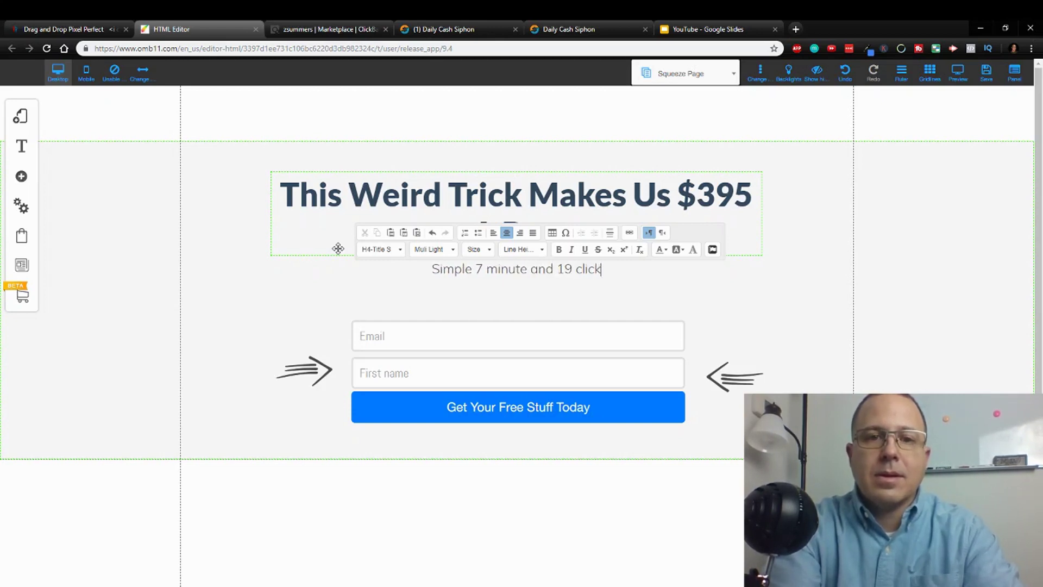
pyautogui.click(577, 28)
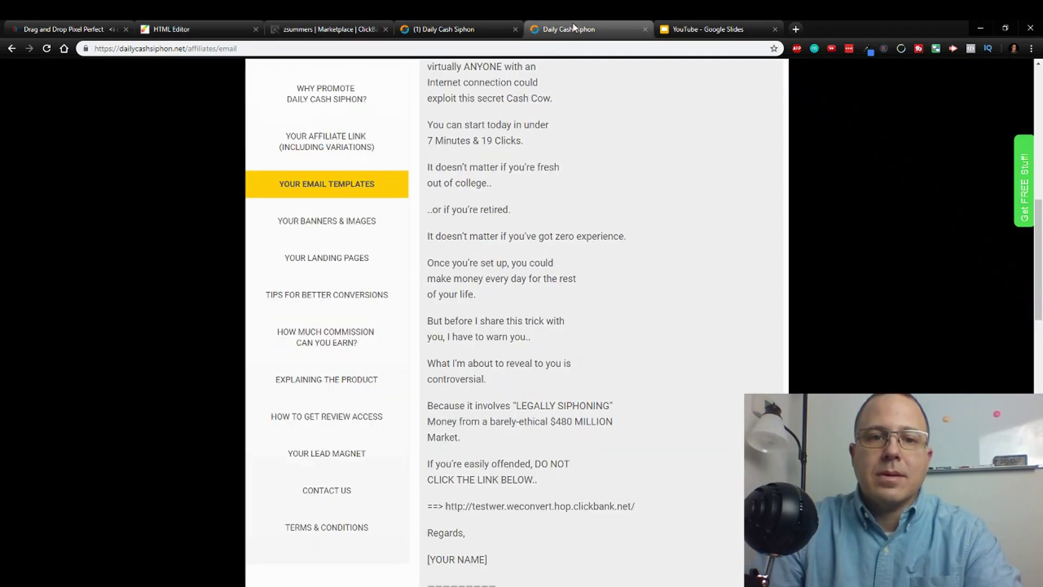
pyautogui.click(421, 29)
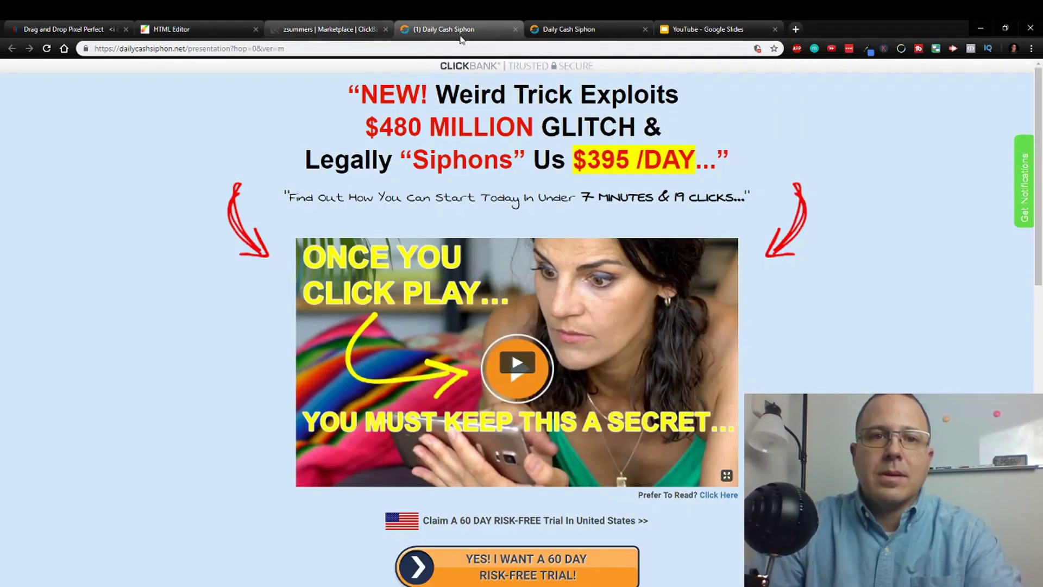
pyautogui.click(584, 29)
pyautogui.click(184, 27)
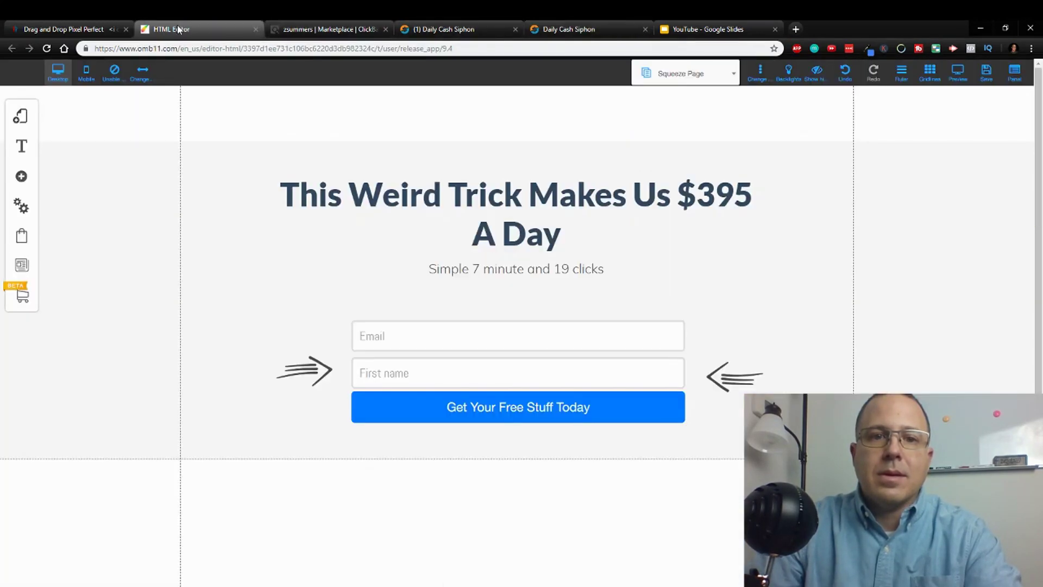
pyautogui.click(555, 269)
# Reword the sub-headline to '19 clicks and you'll be on your way...'
pyautogui.moveTo(553, 269); pyautogui.dragTo(421, 217)
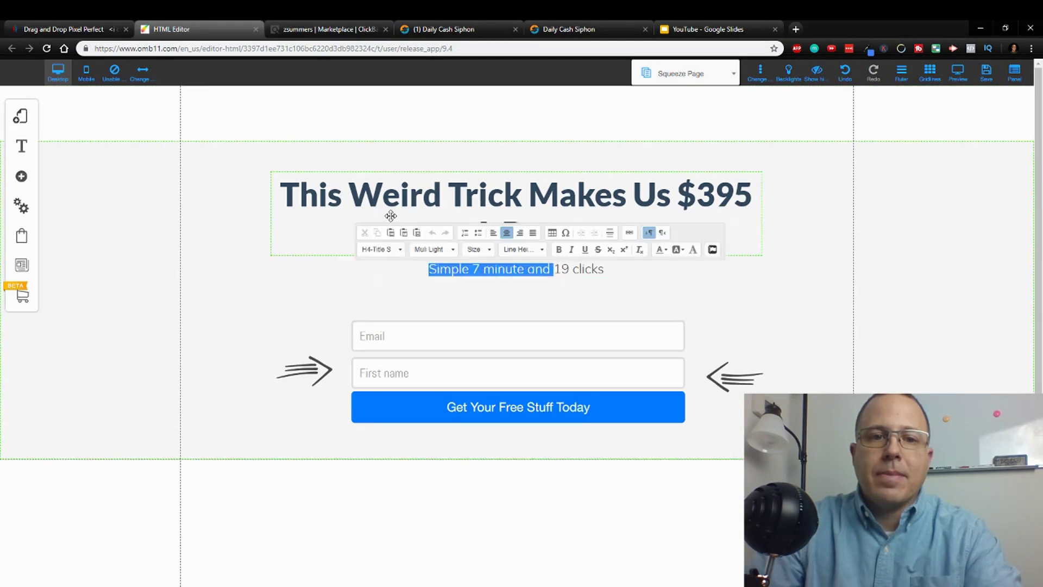
pyautogui.press('BackSpace')
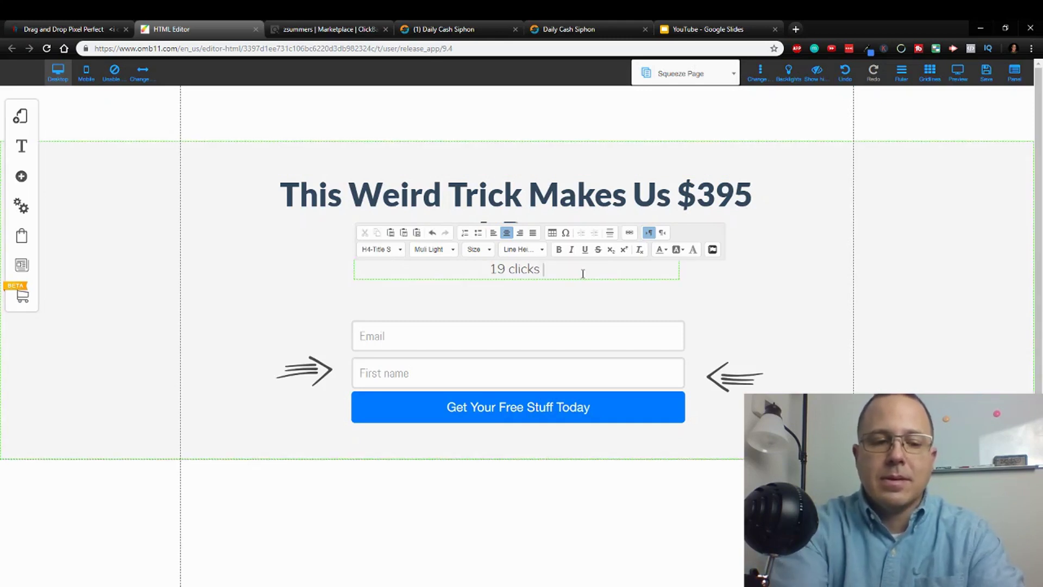
pyautogui.write('and you')
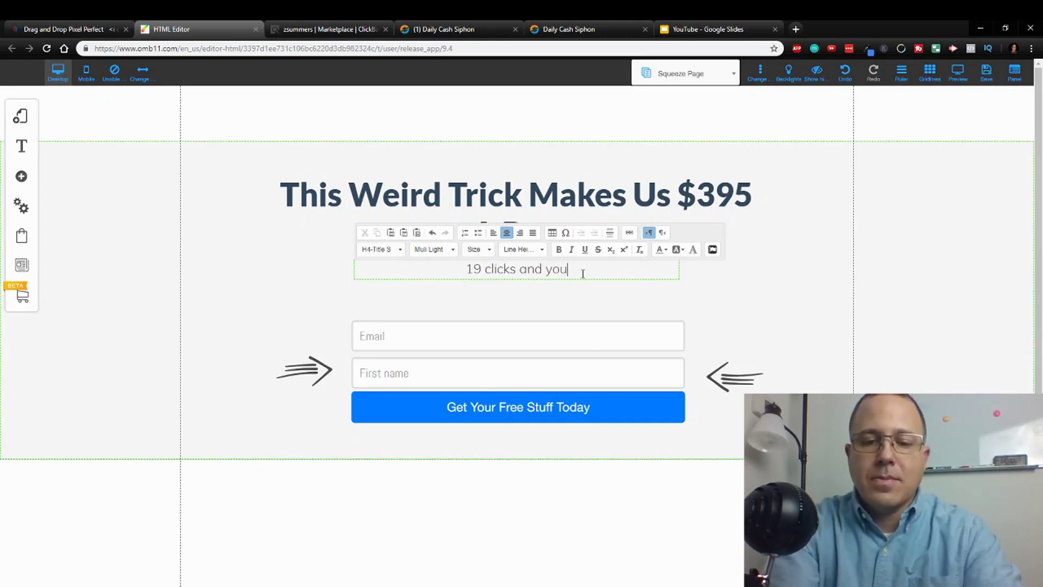
pyautogui.write("'ll be on your")
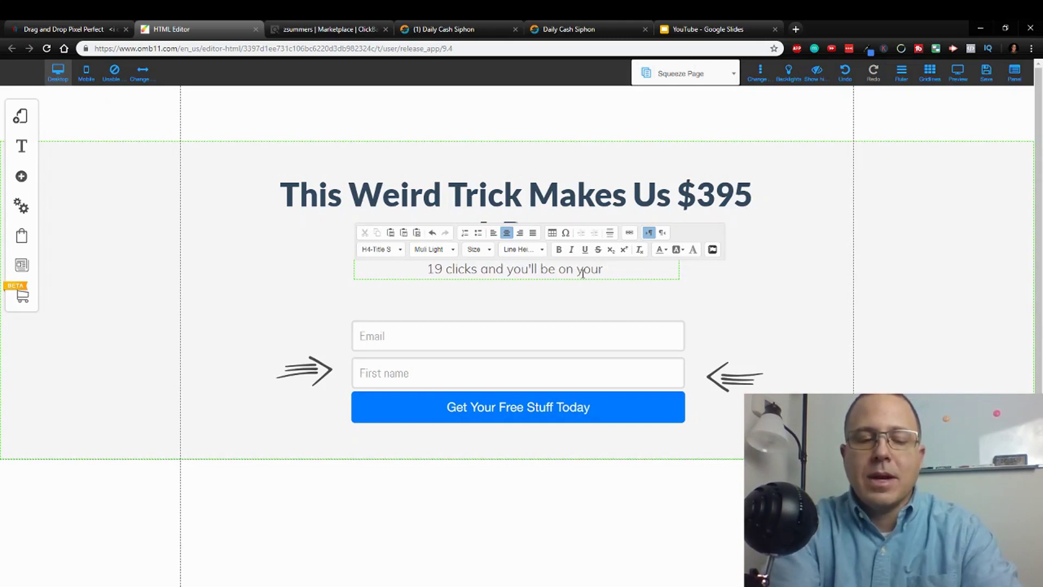
pyautogui.write(' way')
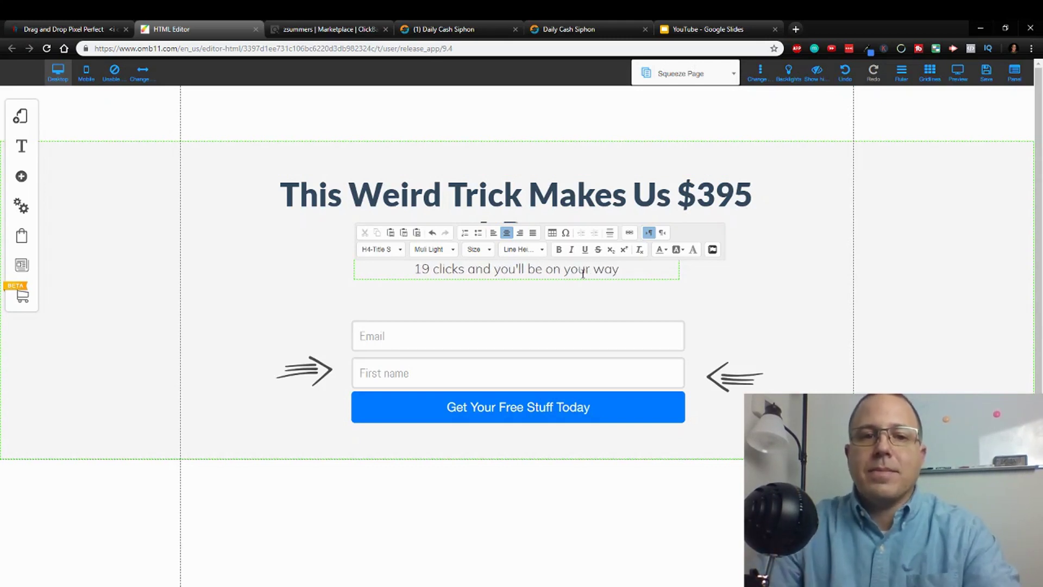
pyautogui.write('...')
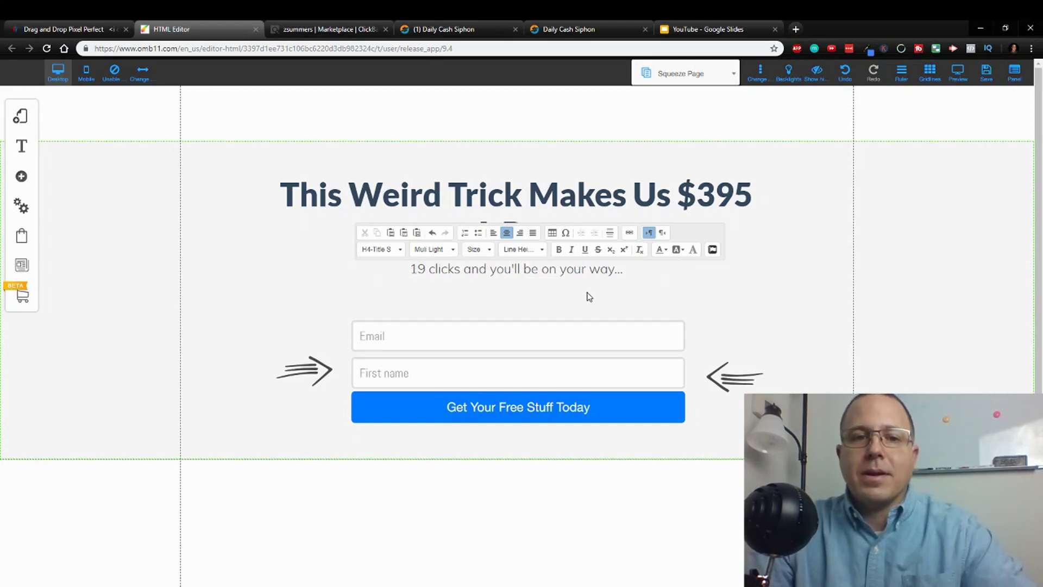
pyautogui.click(640, 302)
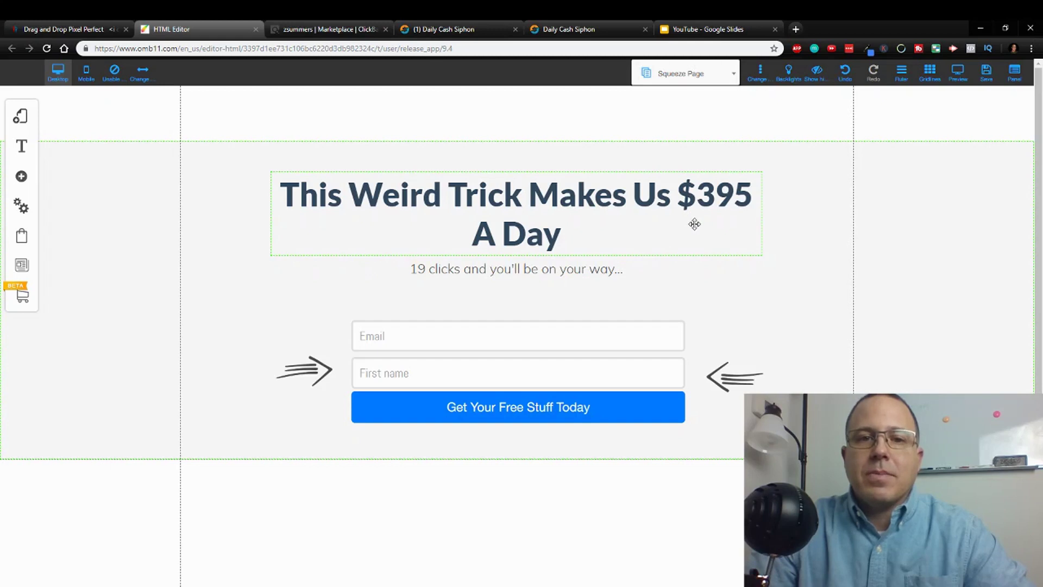
# Add 'On Auto-Pilot' to the end of the headline
pyautogui.doubleClick(566, 237)
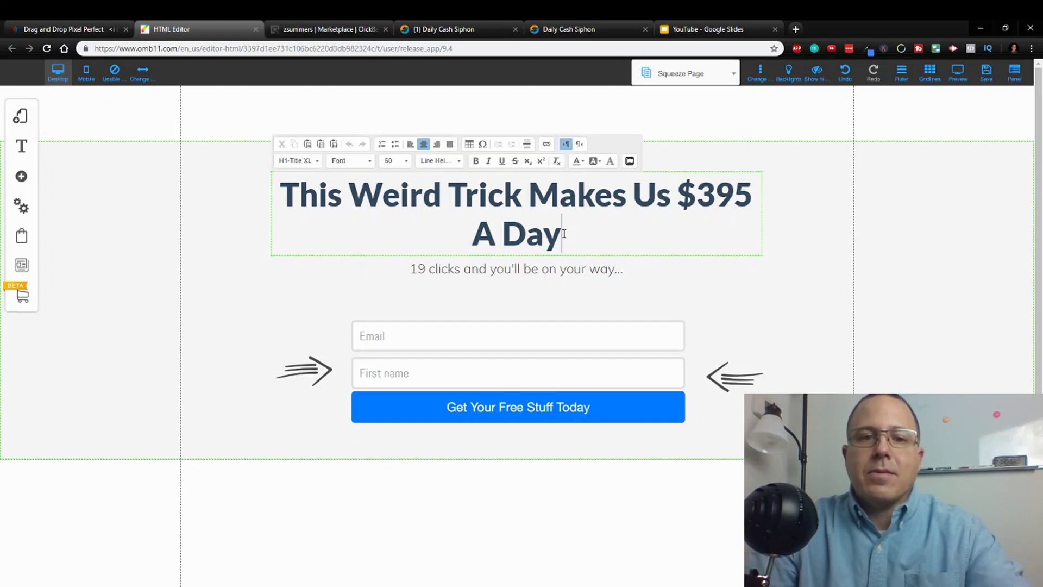
pyautogui.write('On')
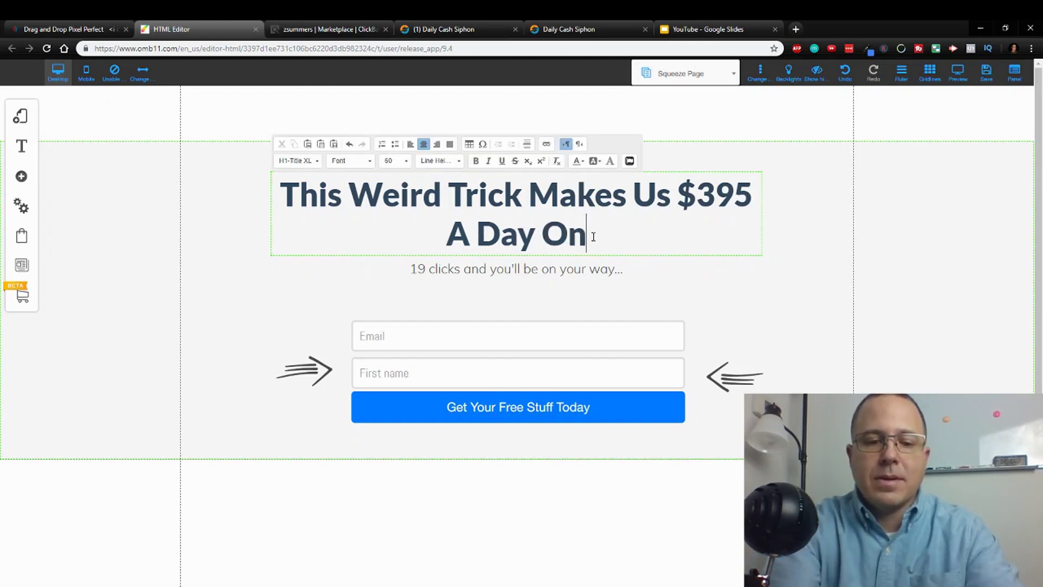
pyautogui.write(' AutoPilot')
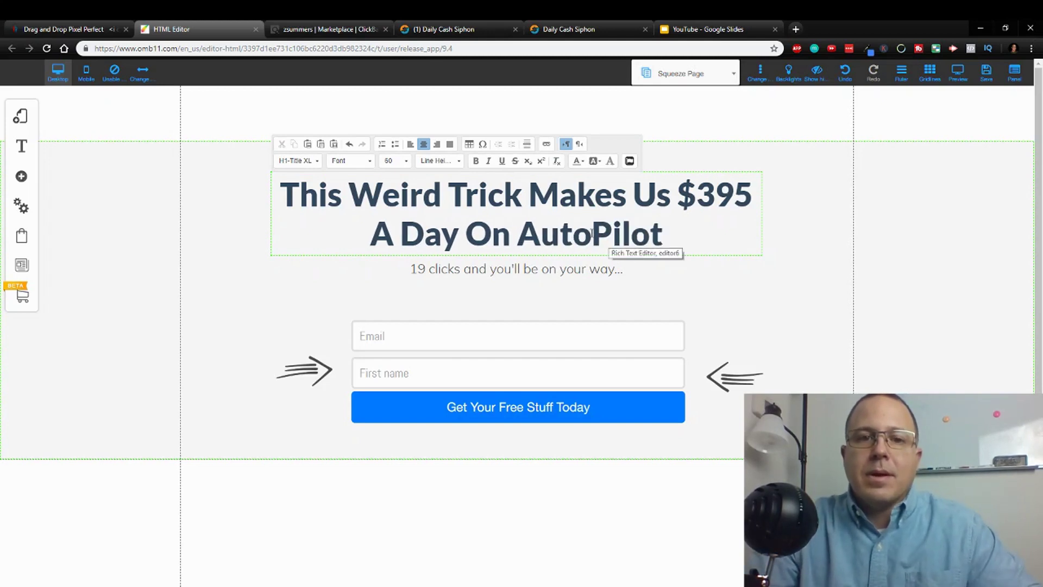
pyautogui.click(592, 235)
pyautogui.write('-')
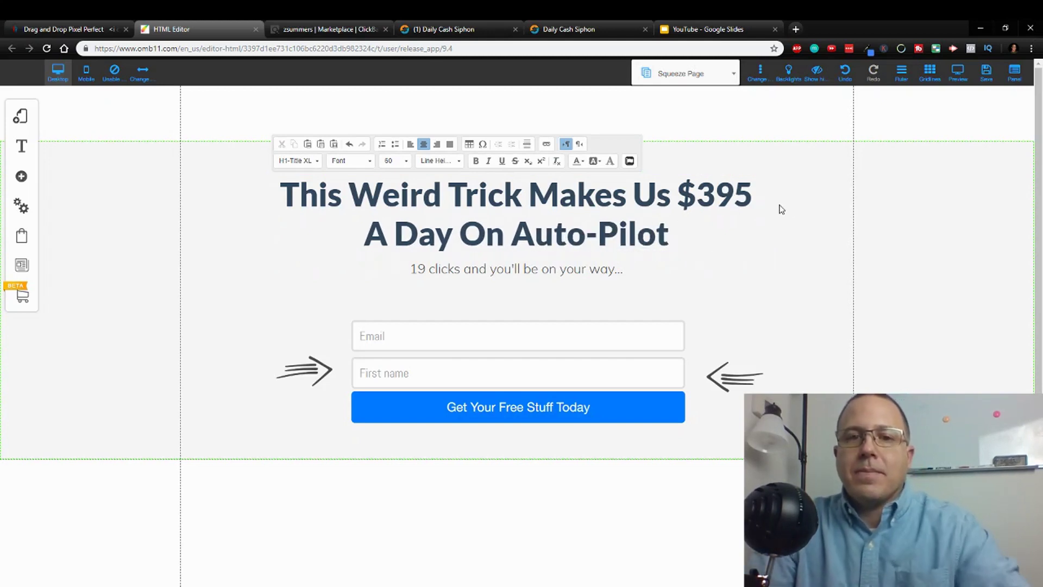
pyautogui.click(737, 305)
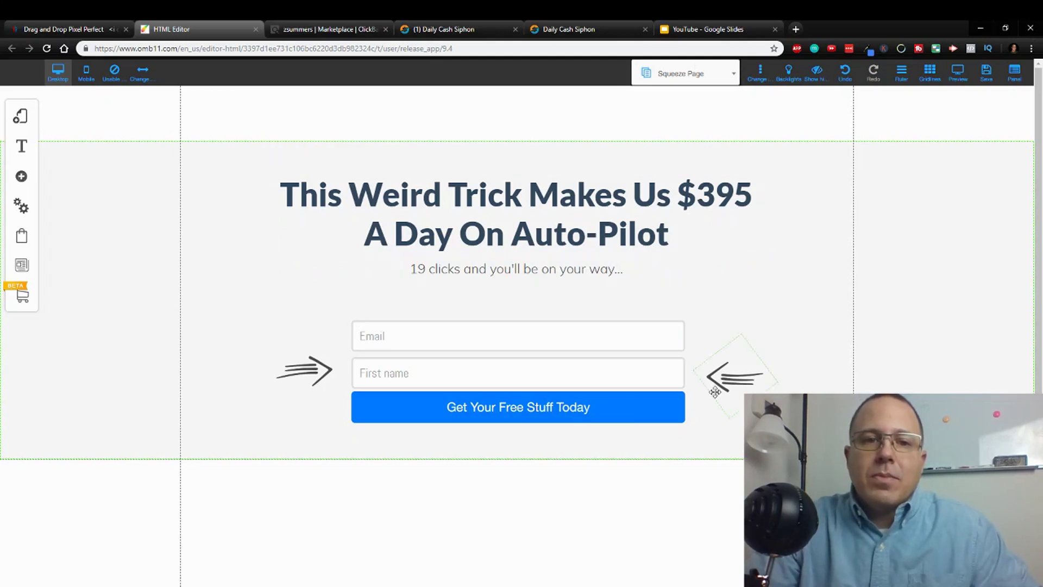
pyautogui.click(482, 380)
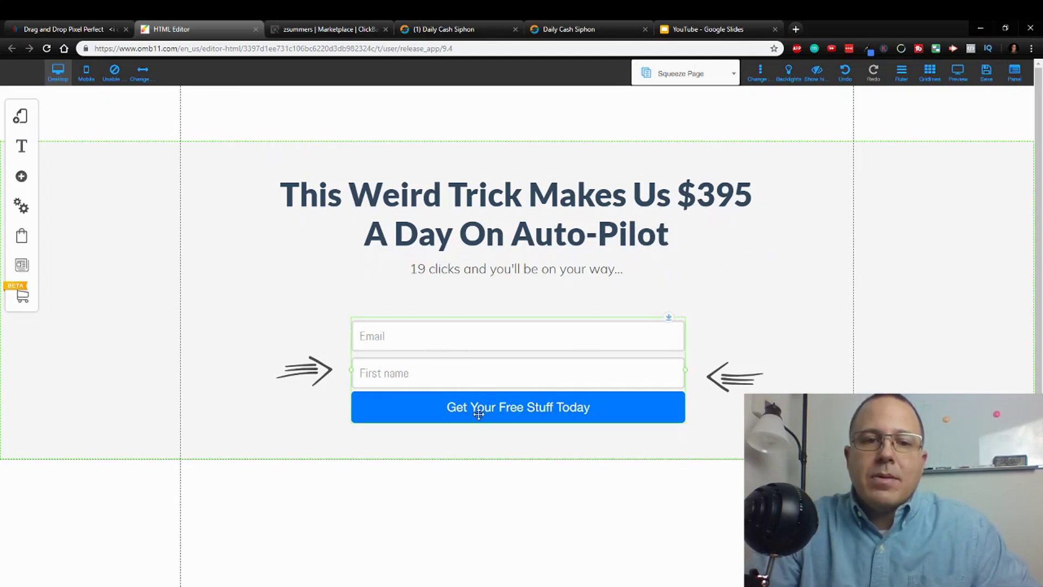
# Change the signup form's button label to 'Show Me How!' and confirm it
pyautogui.rightClick(590, 410)
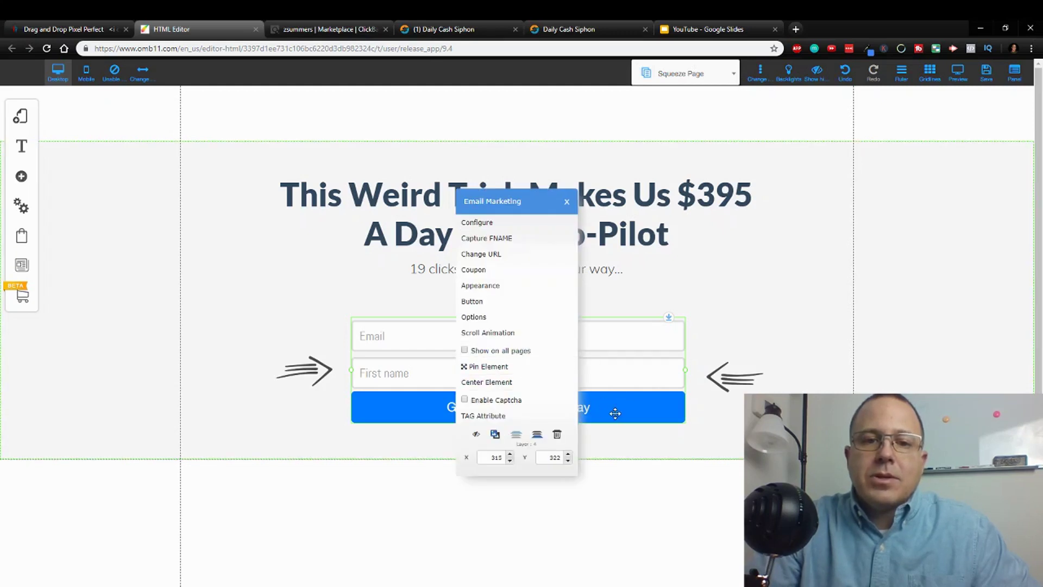
pyautogui.click(497, 303)
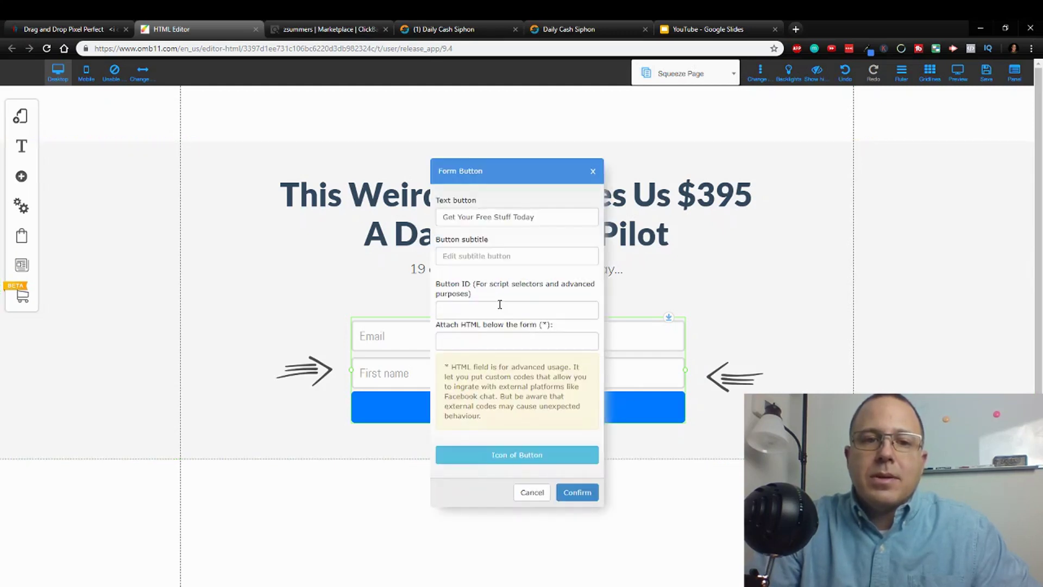
pyautogui.tripleClick(550, 222)
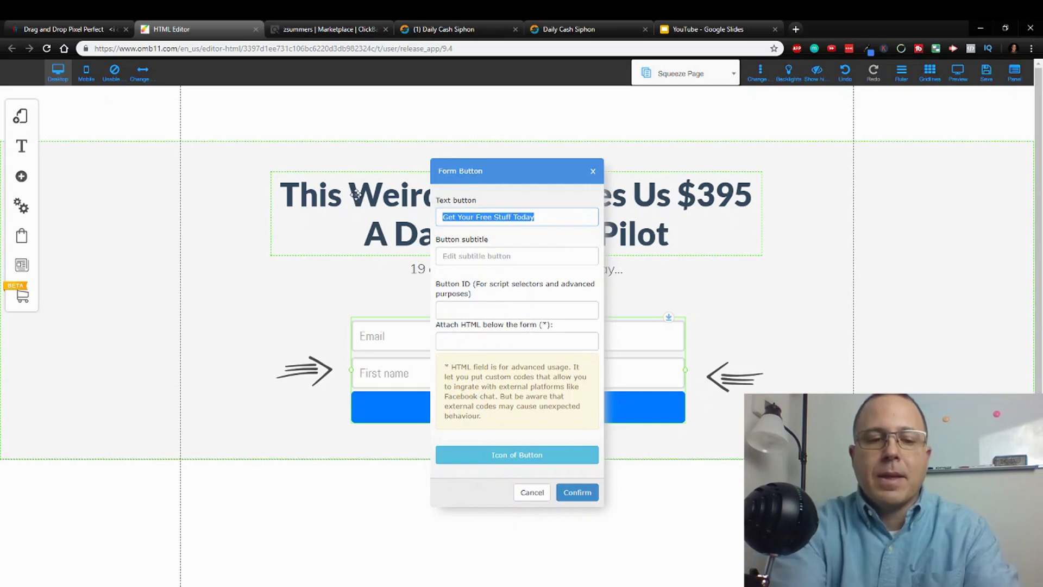
pyautogui.write('Show ')
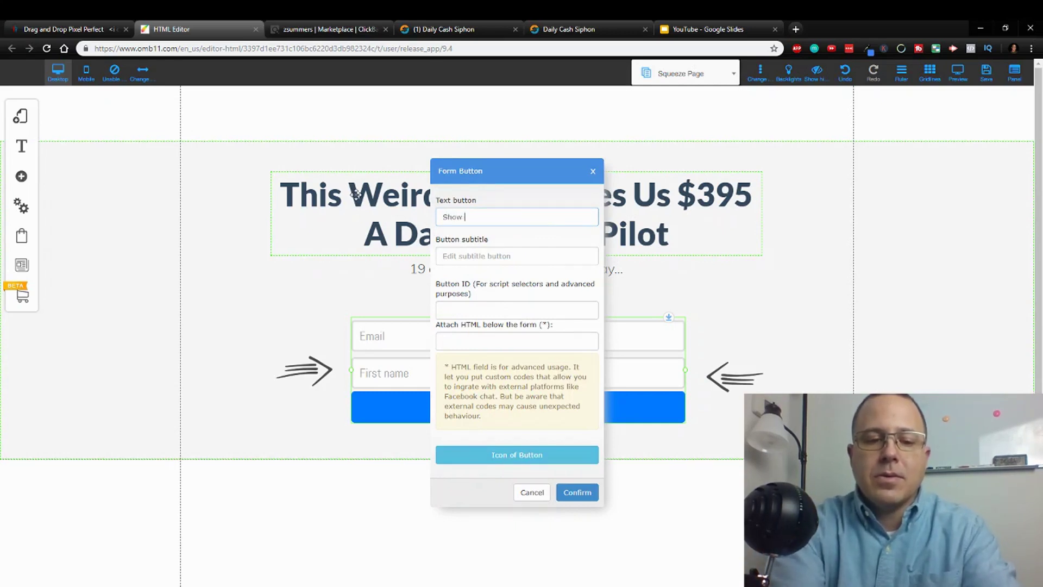
pyautogui.write('Me How!')
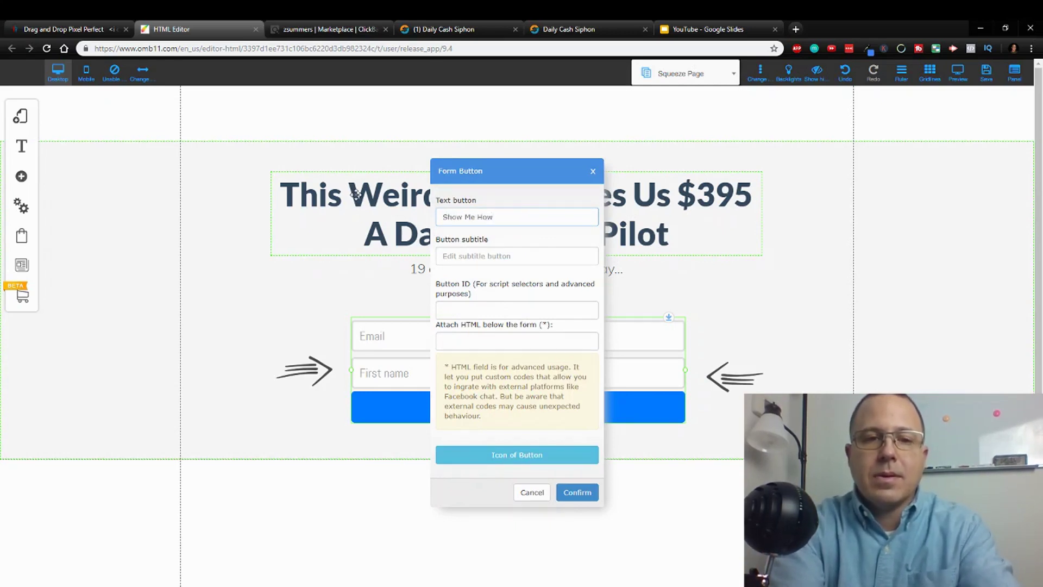
pyautogui.click(577, 492)
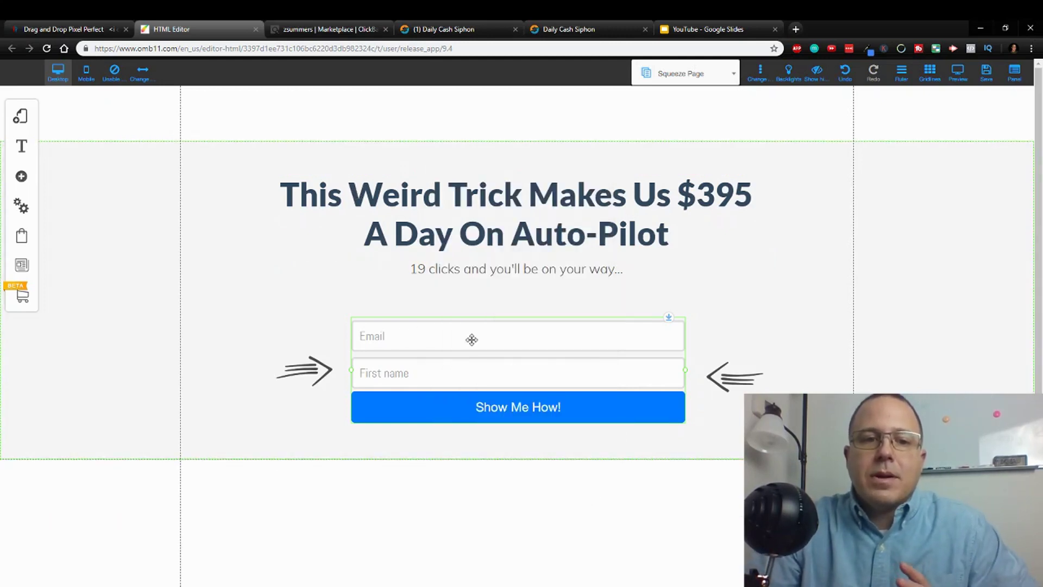
pyautogui.click(397, 370)
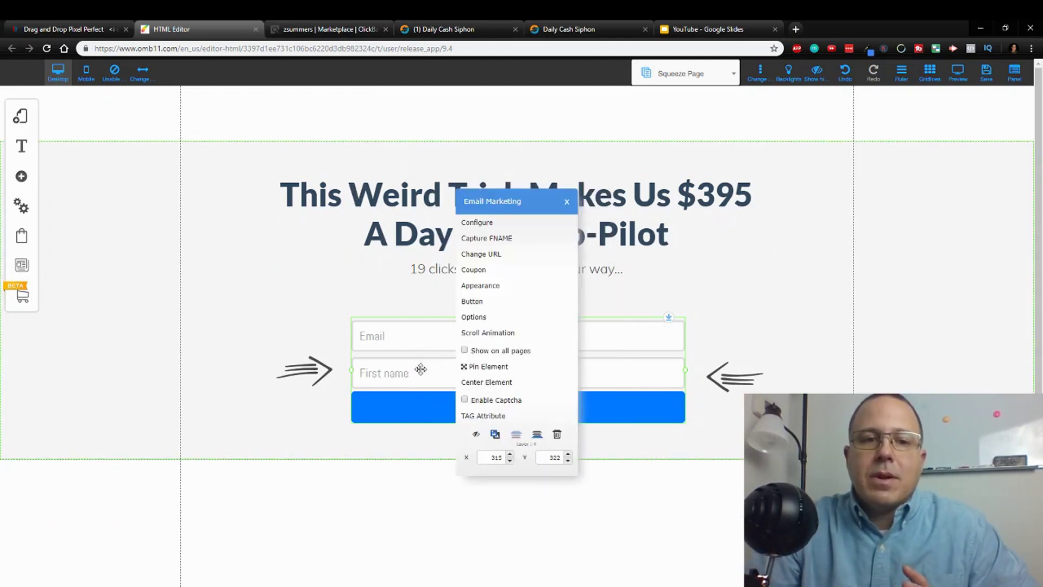
# Register 'dailycash' as the funnel's site name in the form configuration and save the squeeze page
pyautogui.click(491, 224)
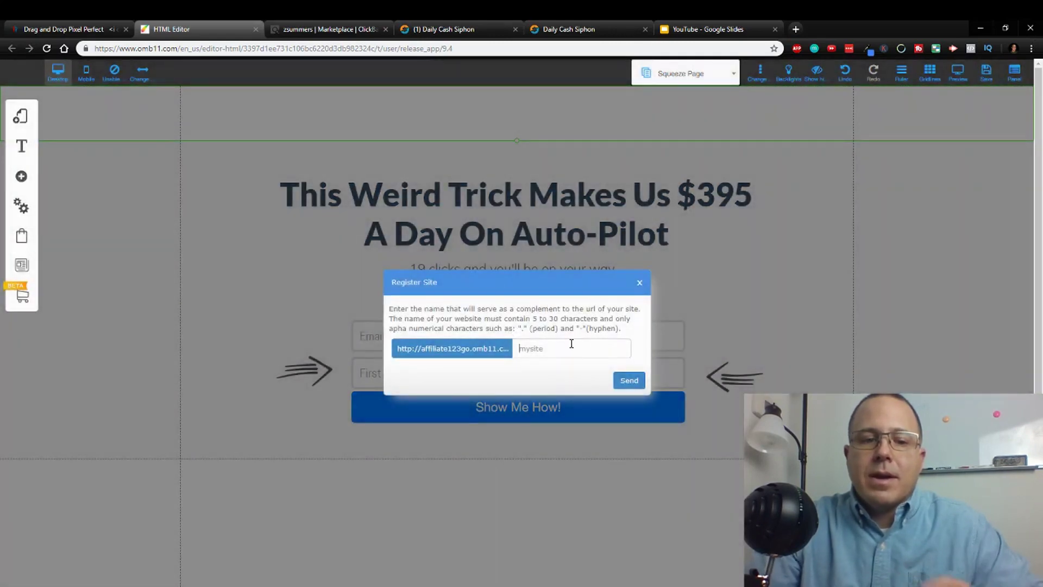
pyautogui.click(571, 343)
pyautogui.write('dai')
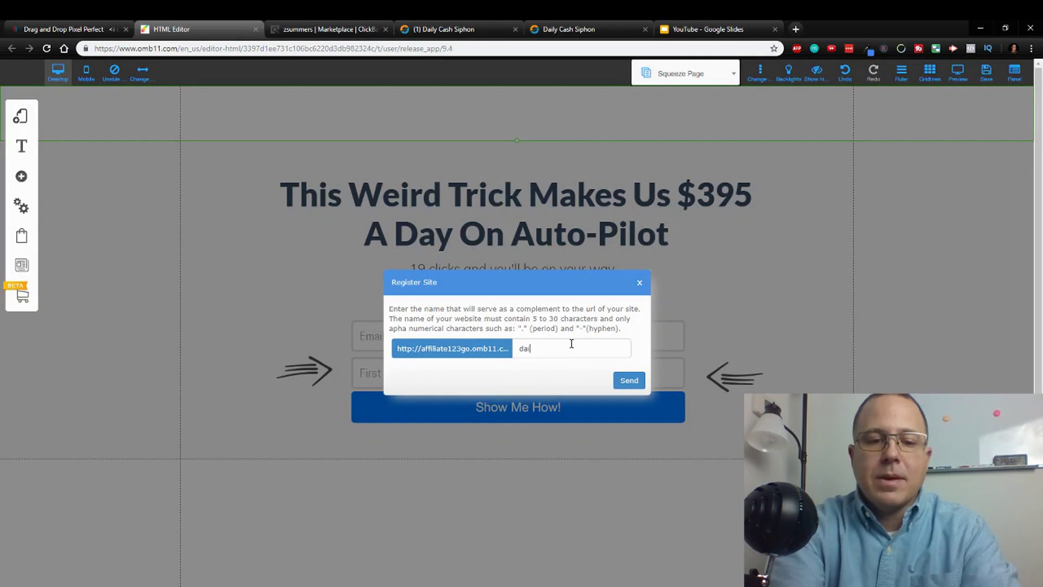
pyautogui.write('lyas')
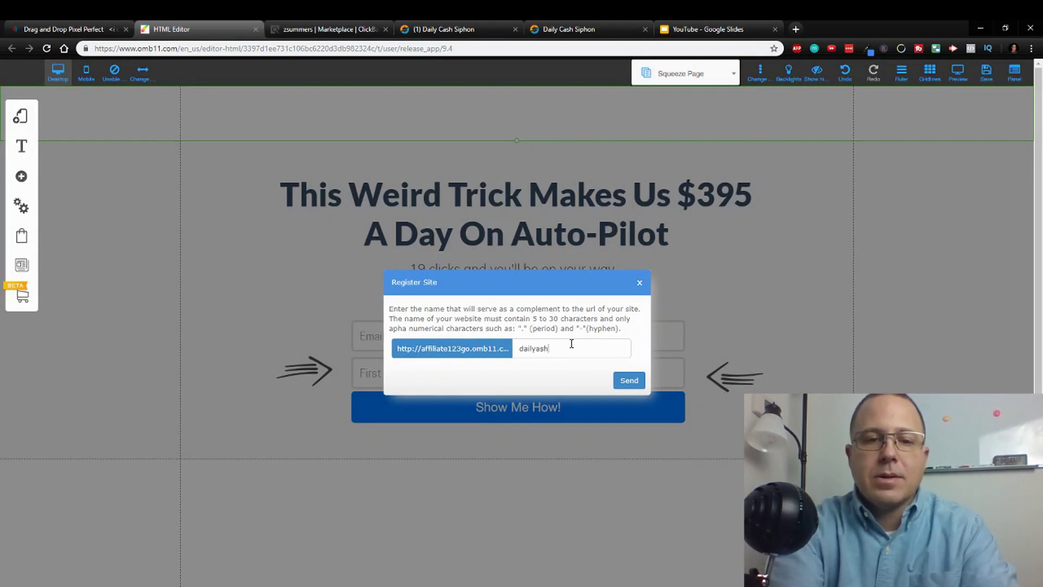
pyautogui.write('h')
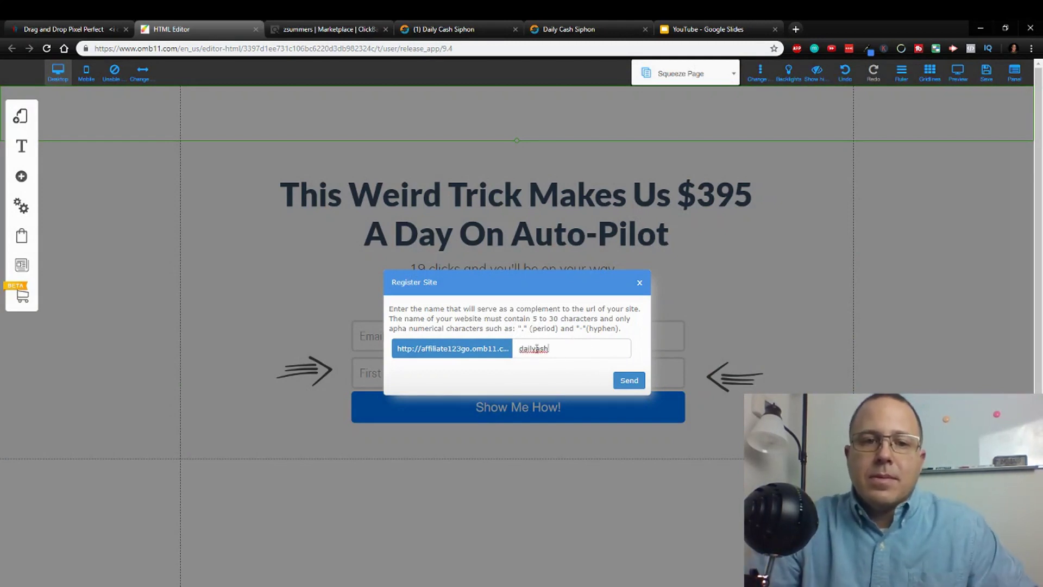
pyautogui.click(538, 348)
pyautogui.write('c')
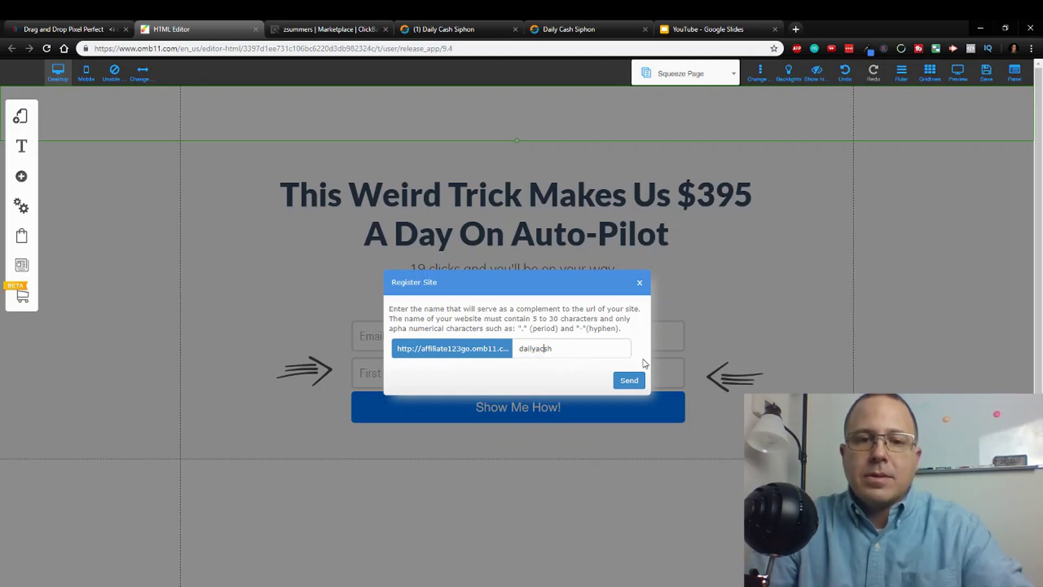
pyautogui.click(629, 380)
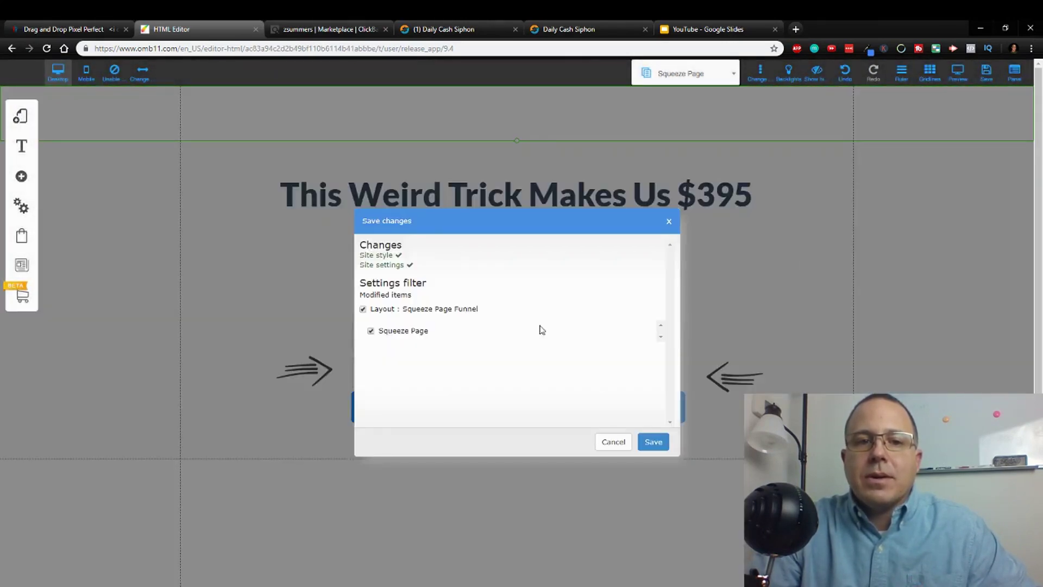
pyautogui.click(650, 444)
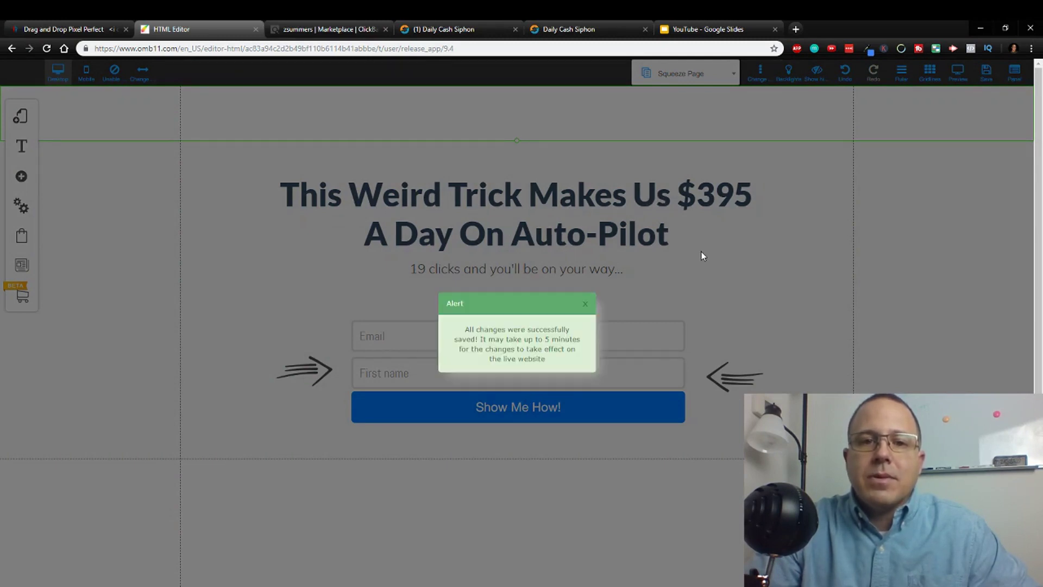
pyautogui.click(582, 308)
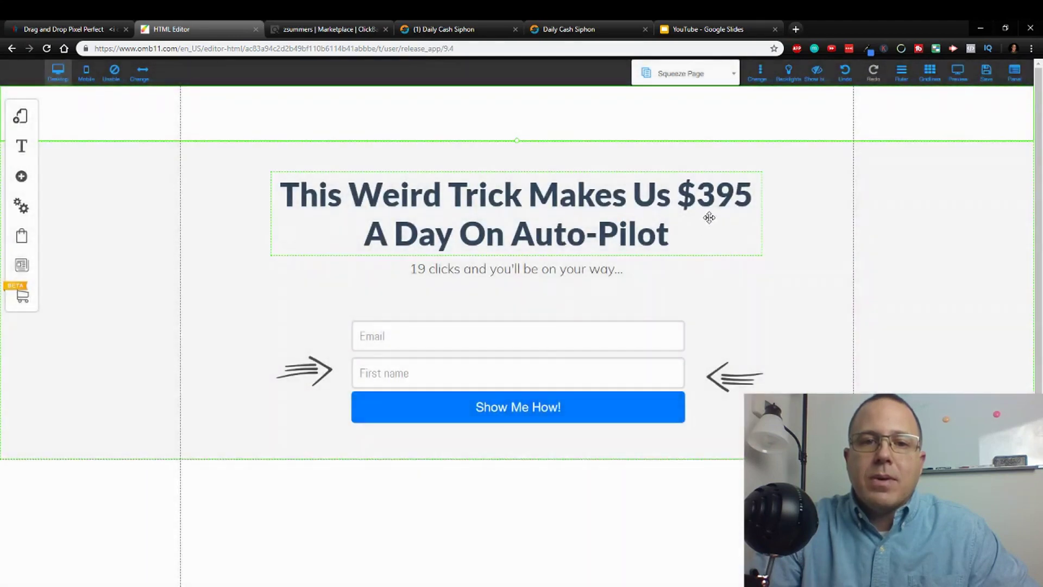
# Colour '$395' and 'Auto-Pilot' red in the squeeze page headline
pyautogui.click(749, 192)
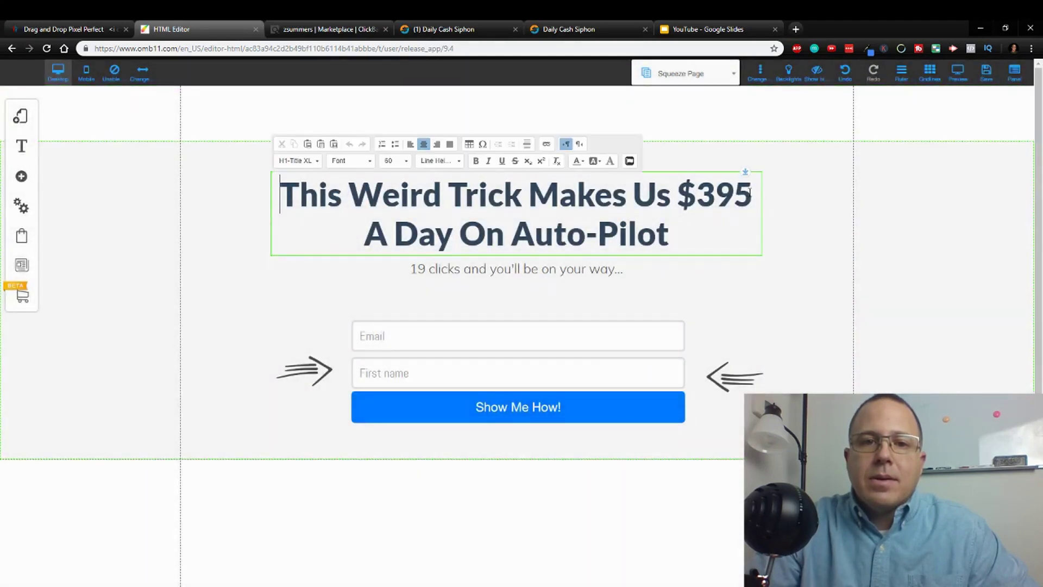
pyautogui.moveTo(750, 193); pyautogui.dragTo(680, 184)
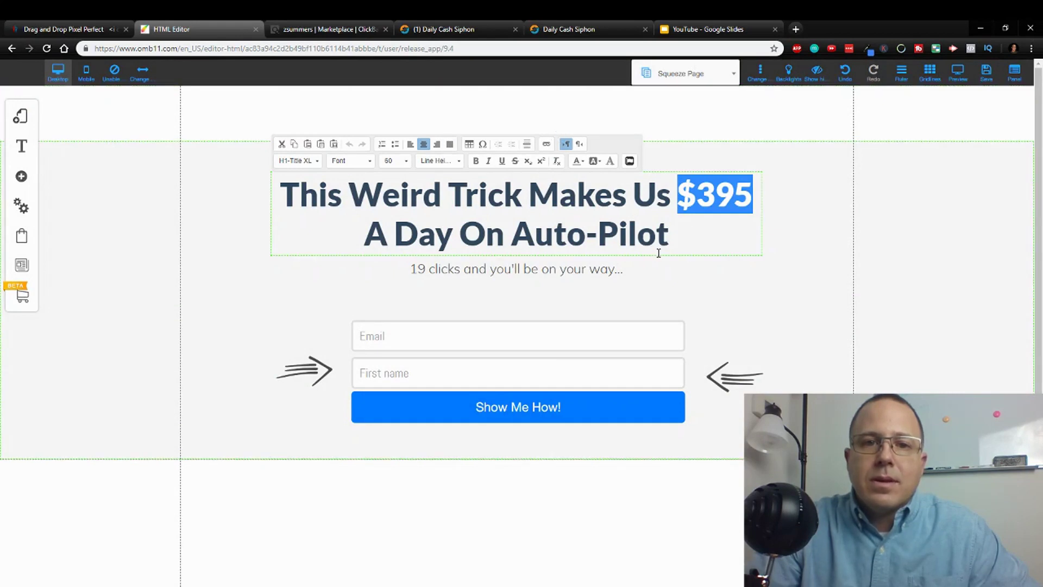
pyautogui.click(578, 161)
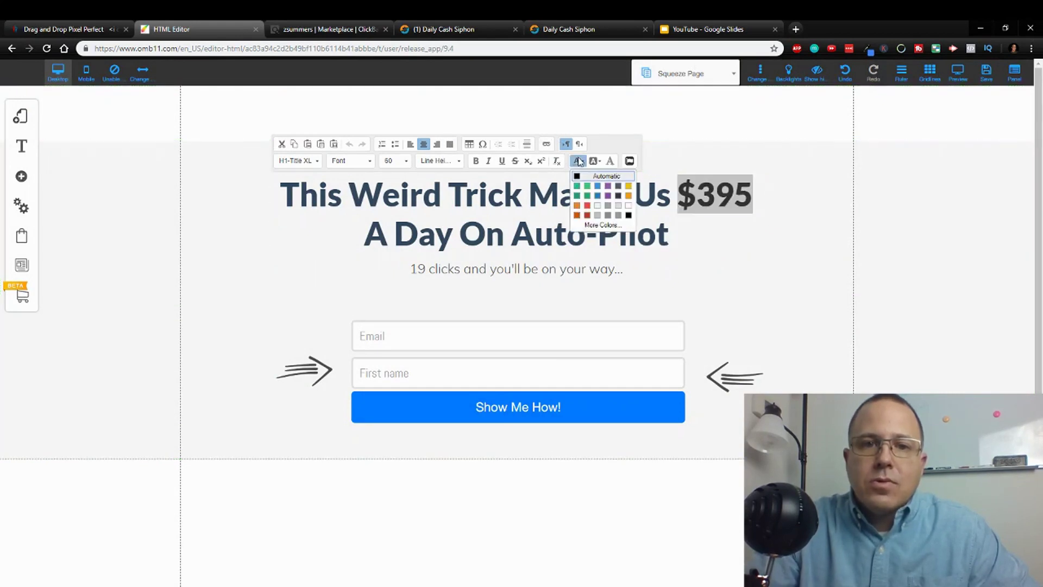
pyautogui.click(591, 211)
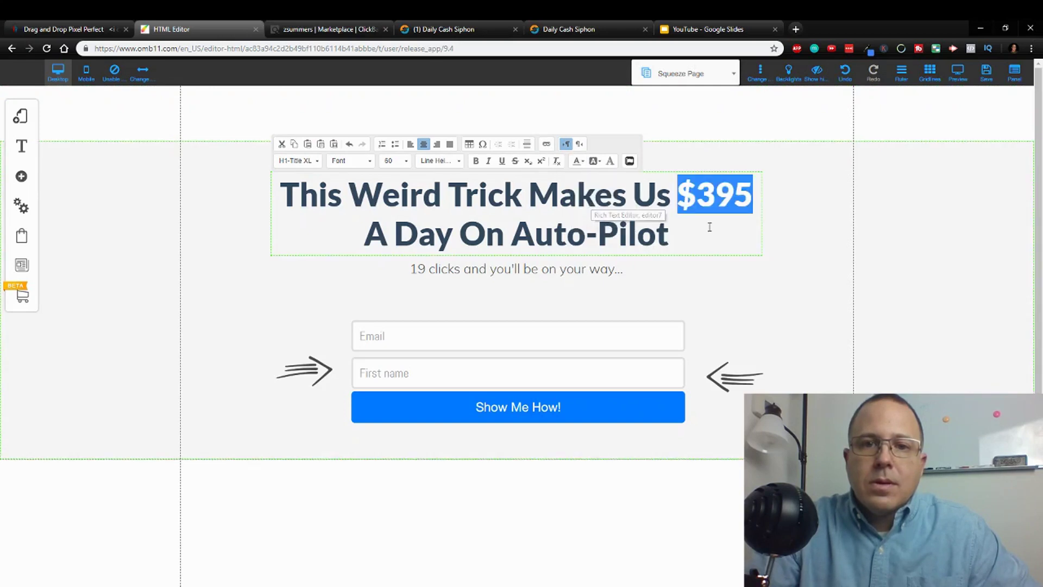
pyautogui.click(735, 263)
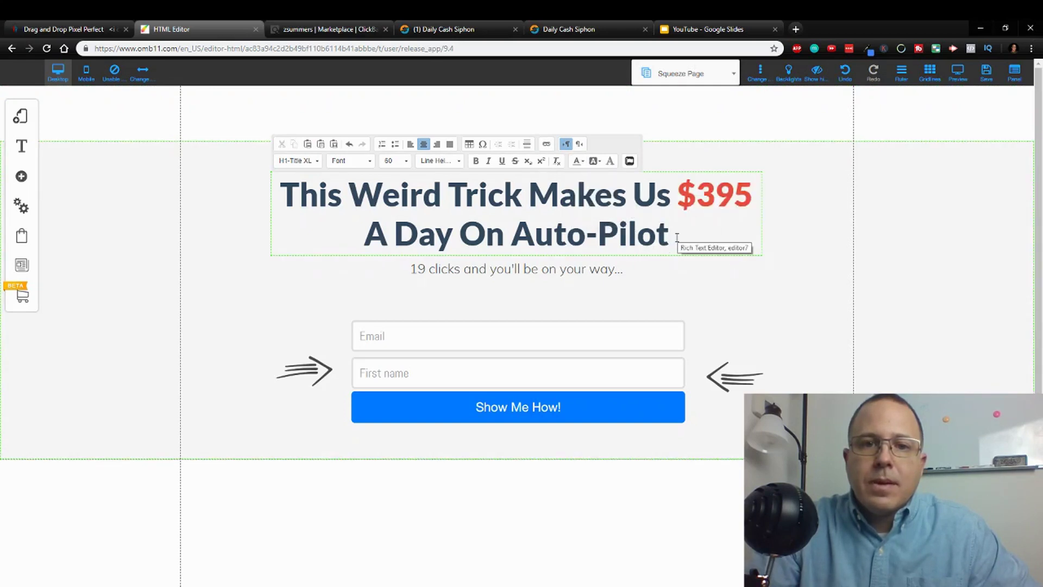
pyautogui.moveTo(677, 238); pyautogui.dragTo(522, 243)
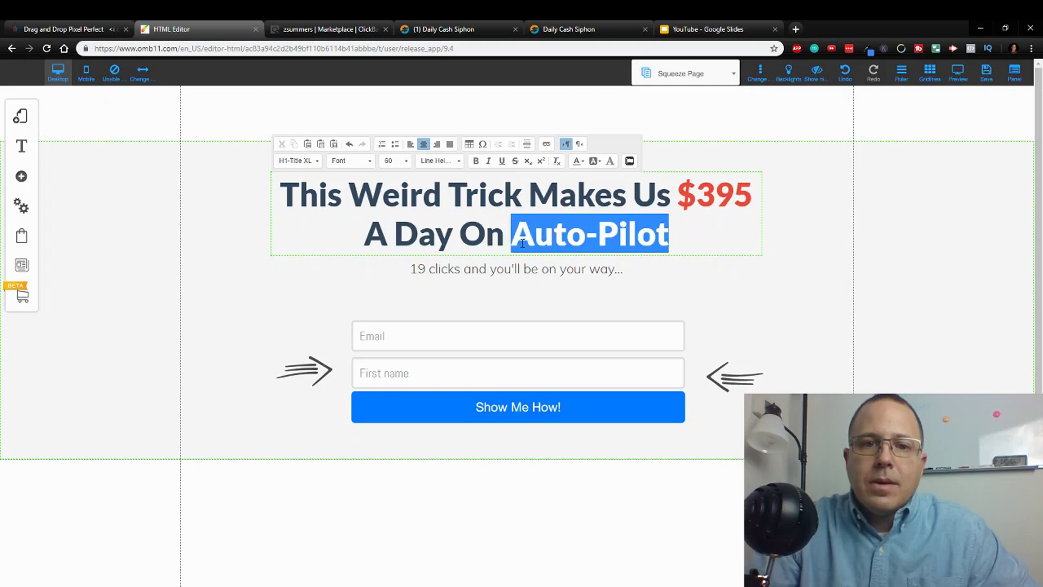
pyautogui.click(580, 161)
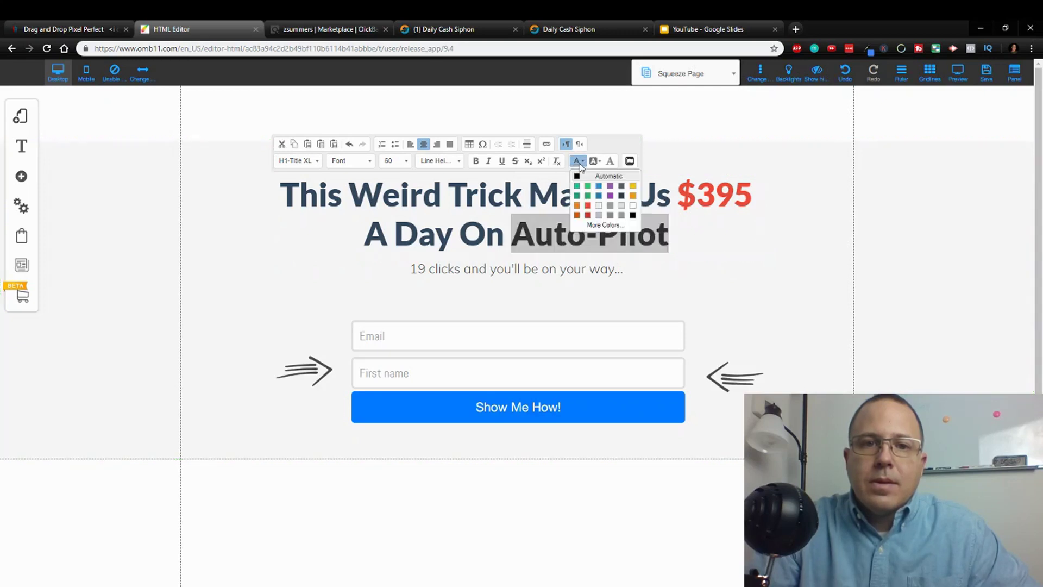
pyautogui.click(587, 205)
pyautogui.click(468, 191)
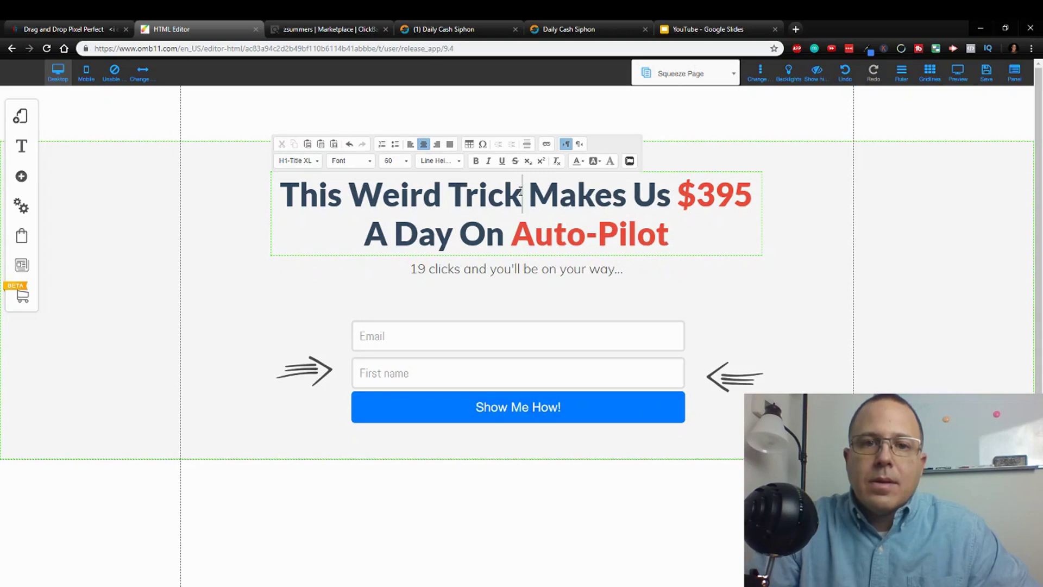
pyautogui.click(761, 293)
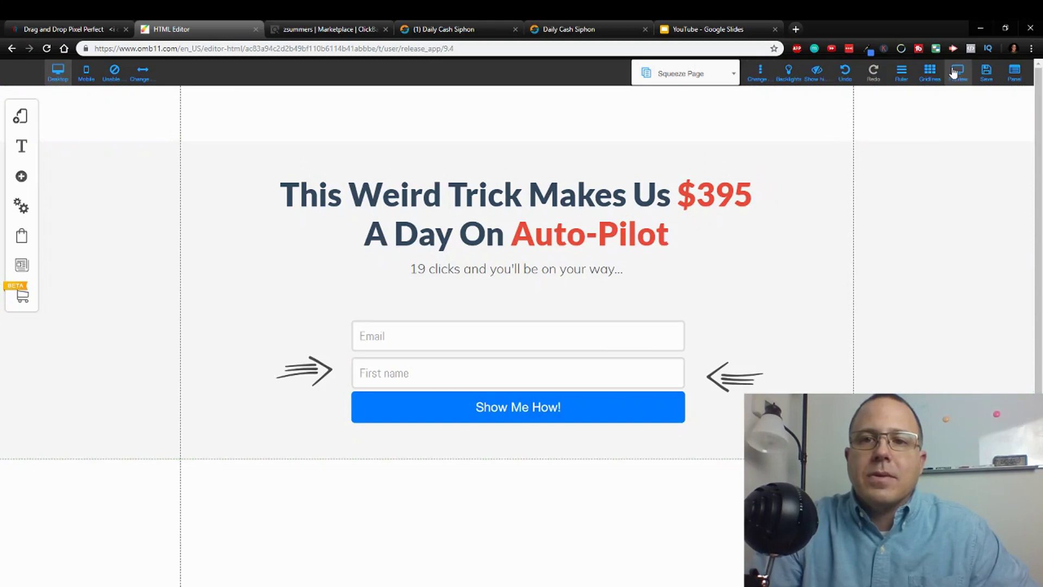
# Save the updated squeeze page
pyautogui.click(986, 71)
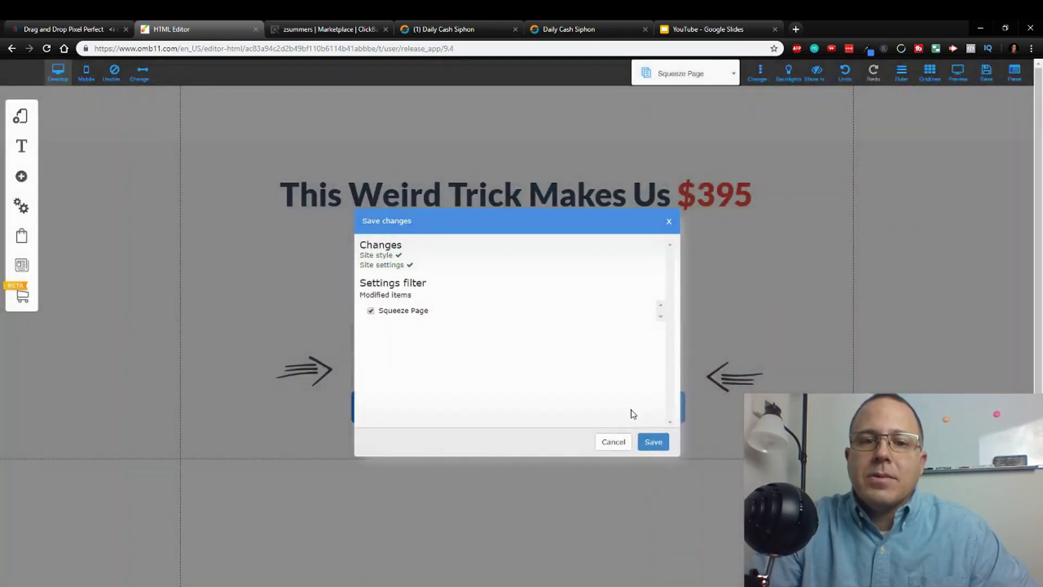
pyautogui.click(651, 443)
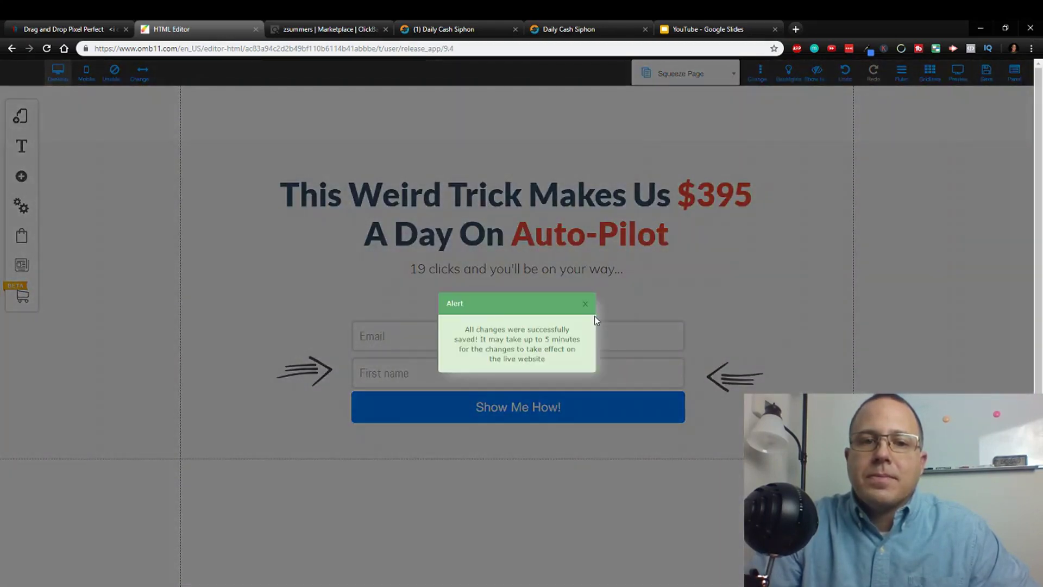
pyautogui.click(589, 313)
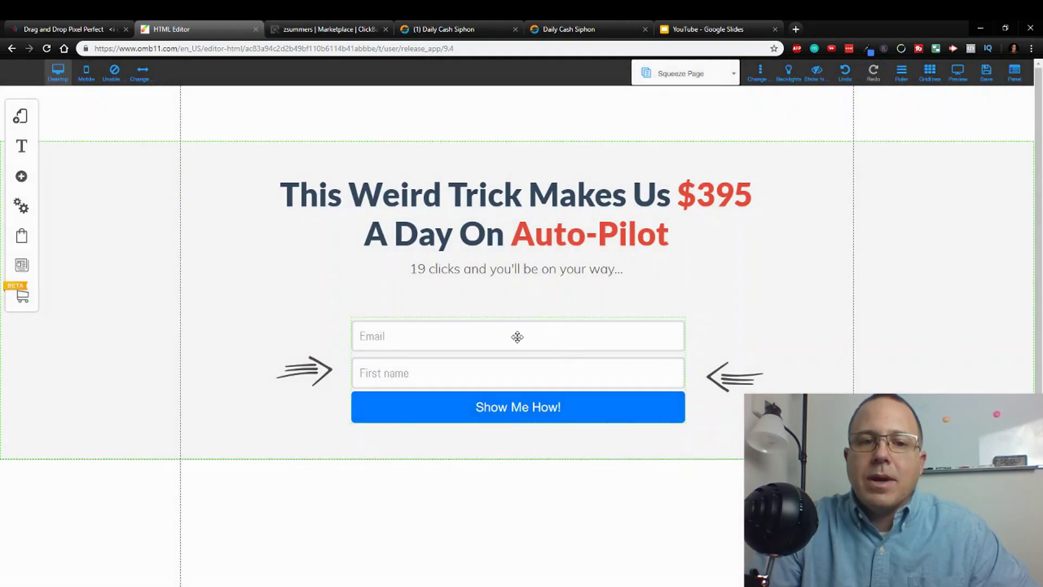
# Connect the signup form to MailingBoss with the 100dollardays list
pyautogui.click(517, 337)
pyautogui.click(511, 227)
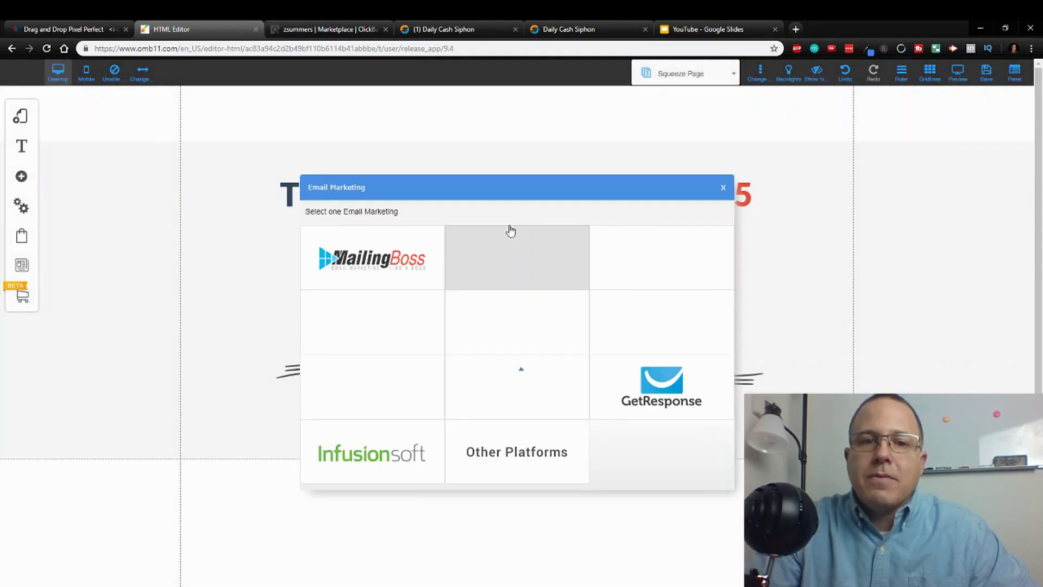
pyautogui.click(425, 251)
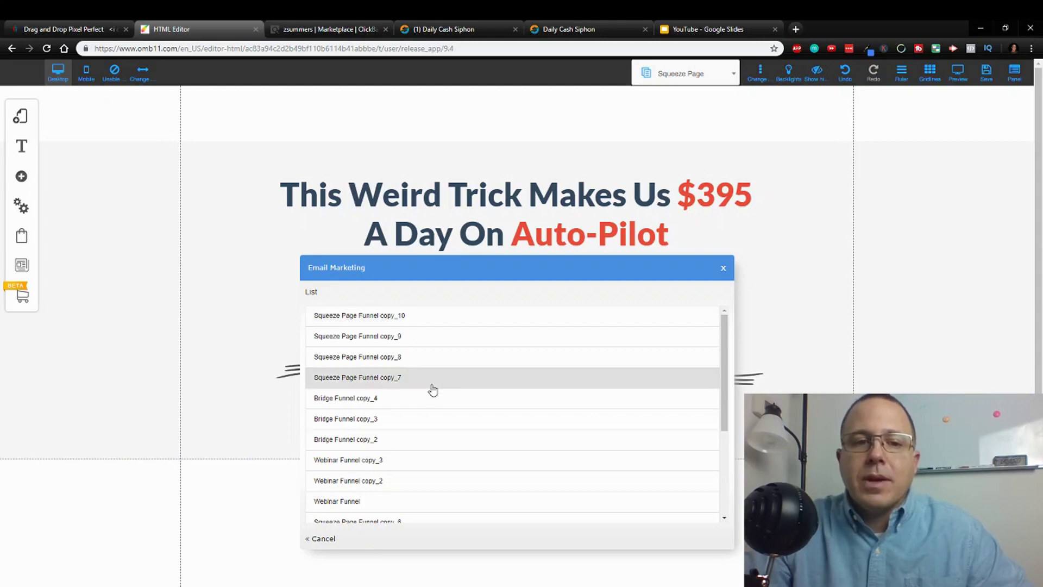
pyautogui.scroll(-3, 434, 387)
pyautogui.click(373, 511)
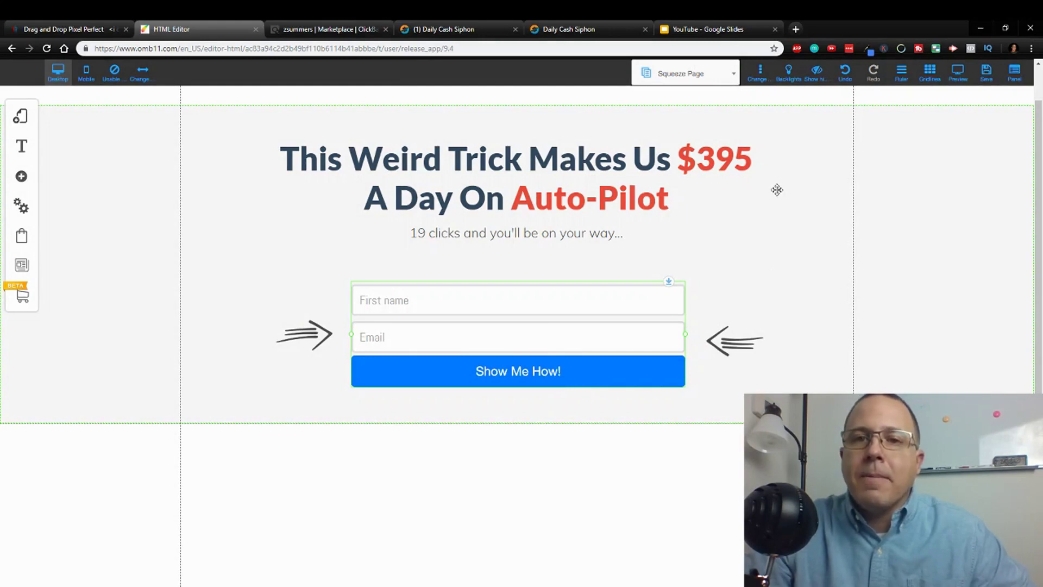
# Switch the editor to the funnel's Thank You page
pyautogui.click(696, 73)
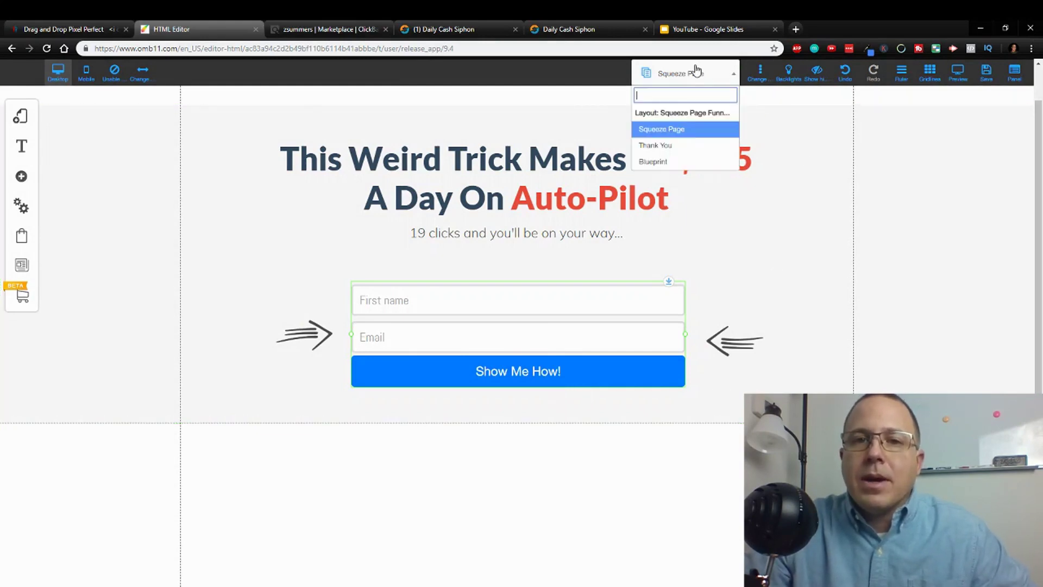
pyautogui.click(682, 147)
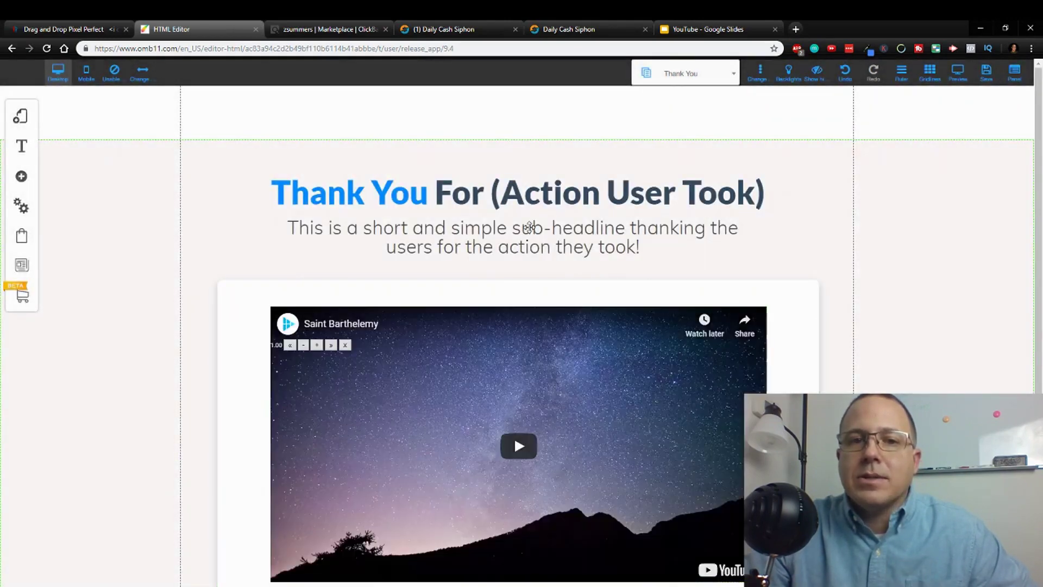
pyautogui.scroll(-2, 821, 228)
pyautogui.scroll(1, 821, 228)
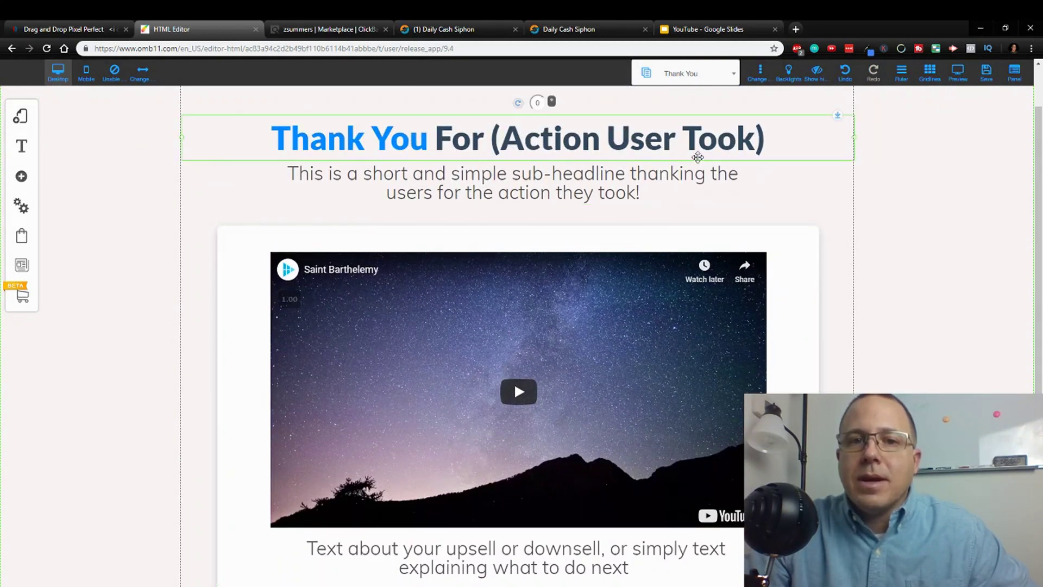
# Replace the Thank You headline with 'This Is For The Action Takers'
pyautogui.click(688, 203)
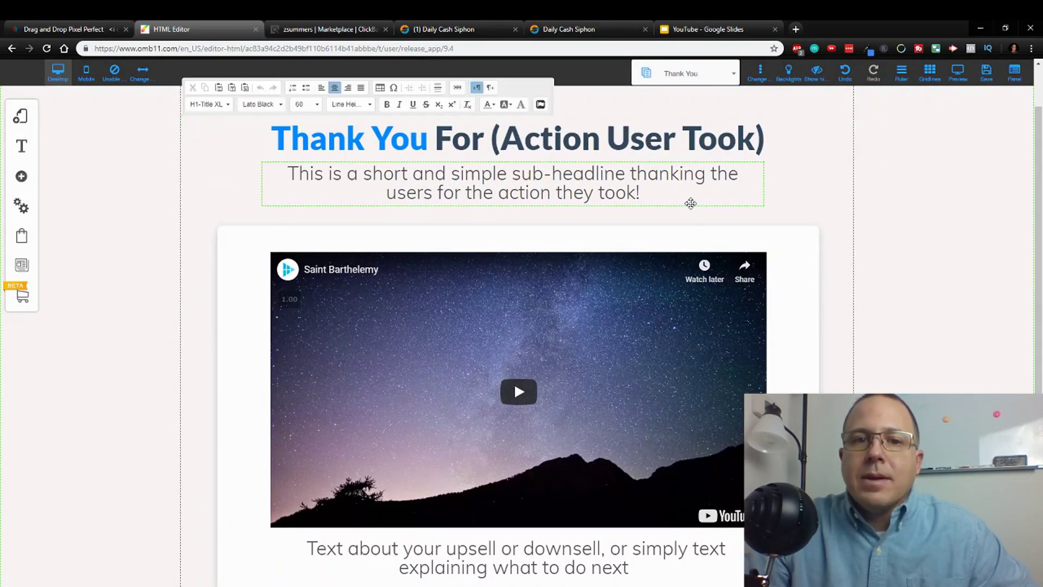
pyautogui.click(774, 137)
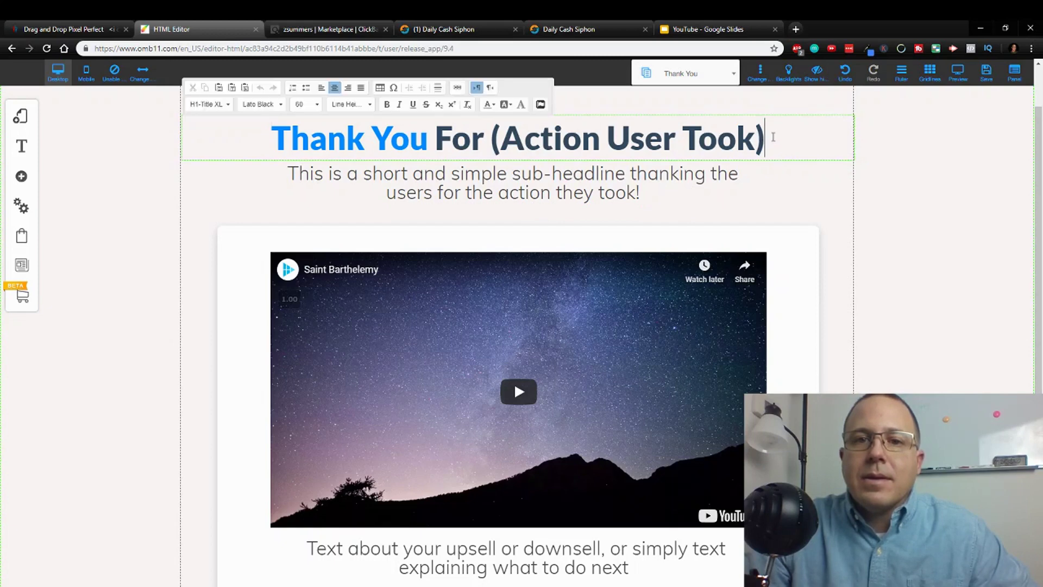
pyautogui.moveTo(773, 137); pyautogui.dragTo(493, 148)
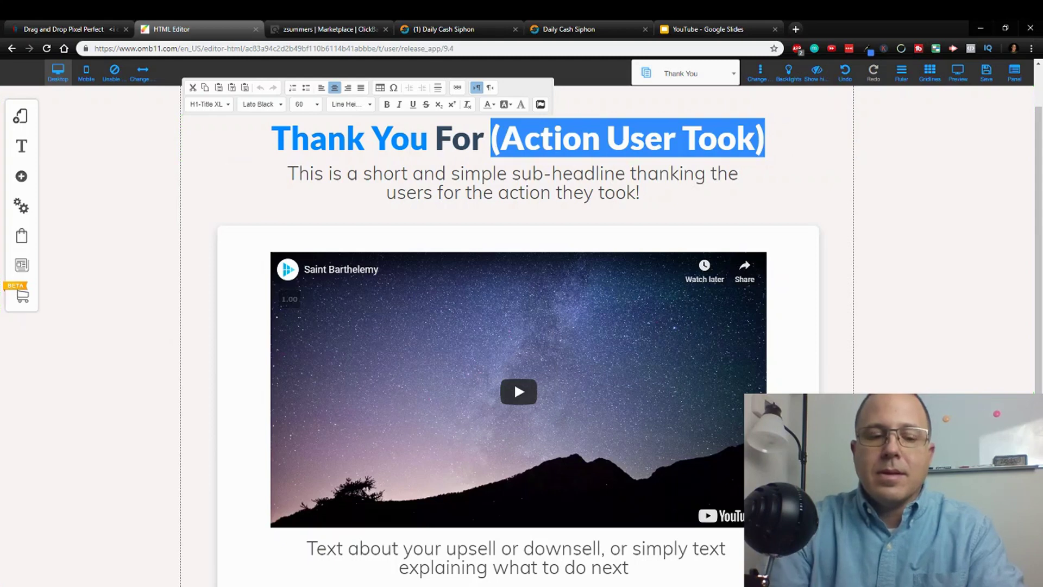
pyautogui.write('Coming')
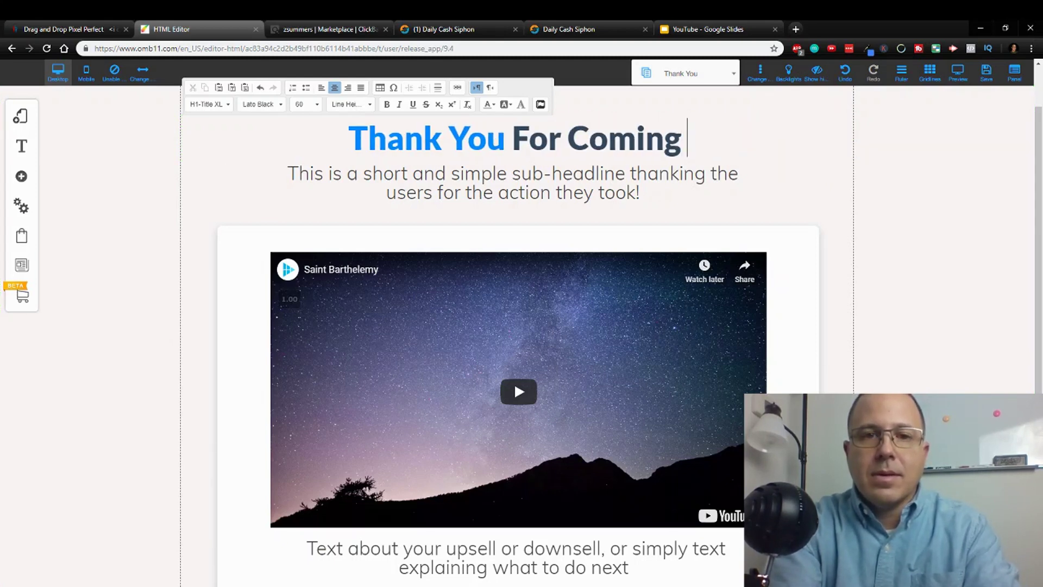
pyautogui.press('BackSpace')
pyautogui.press('BackSpace')
pyautogui.press('BackSpace')
pyautogui.press('BackSpace')
pyautogui.press('BackSpace')
pyautogui.press('BackSpace')
pyautogui.press('BackSpace')
pyautogui.press('BackSpace')
pyautogui.press('BackSpace')
pyautogui.press('BackSpace')
pyautogui.press('BackSpace')
pyautogui.press('BackSpace')
pyautogui.press('BackSpace')
pyautogui.press('BackSpace')
pyautogui.press('BackSpace')
pyautogui.press('BackSpace')
pyautogui.press('BackSpace')
pyautogui.press('BackSpace')
pyautogui.press('BackSpace')
pyautogui.press('BackSpace')
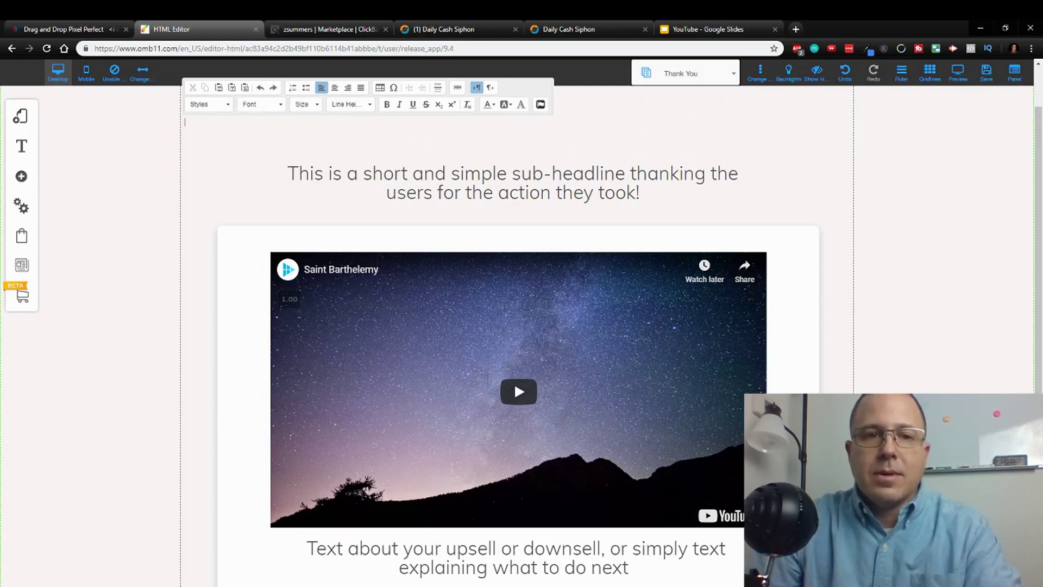
pyautogui.hotkey('ctrl', 'z')
pyautogui.press('BackSpace')
pyautogui.press('BackSpace')
pyautogui.press('BackSpace')
pyautogui.press('BackSpace')
pyautogui.press('BackSpace')
pyautogui.press('BackSpace')
pyautogui.press('BackSpace')
pyautogui.press('BackSpace')
pyautogui.press('BackSpace')
pyautogui.press('BackSpace')
pyautogui.press('BackSpace')
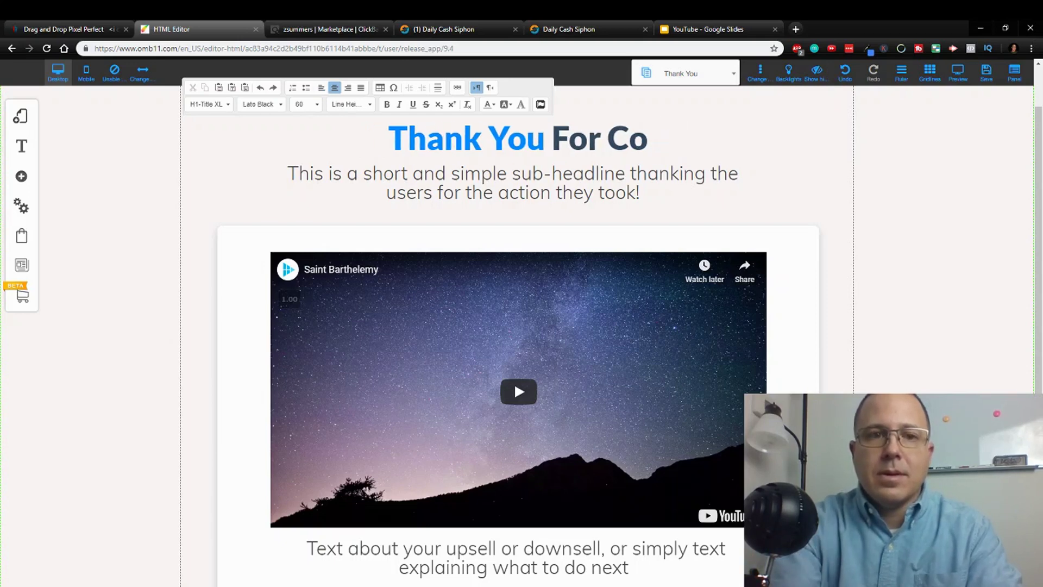
pyautogui.press('BackSpace')
pyautogui.press('BackSpace')
pyautogui.press('BackSpace')
pyautogui.press('BackSpace')
pyautogui.press('BackSpace')
pyautogui.press('BackSpace')
pyautogui.press('BackSpace')
pyautogui.press('BackSpace')
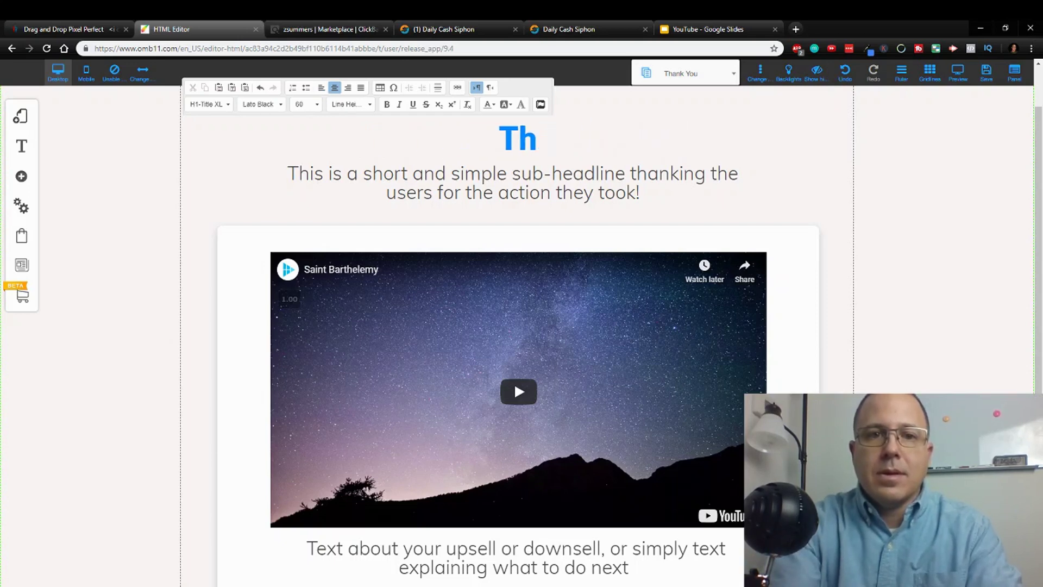
pyautogui.write('is is')
pyautogui.press('BackSpace')
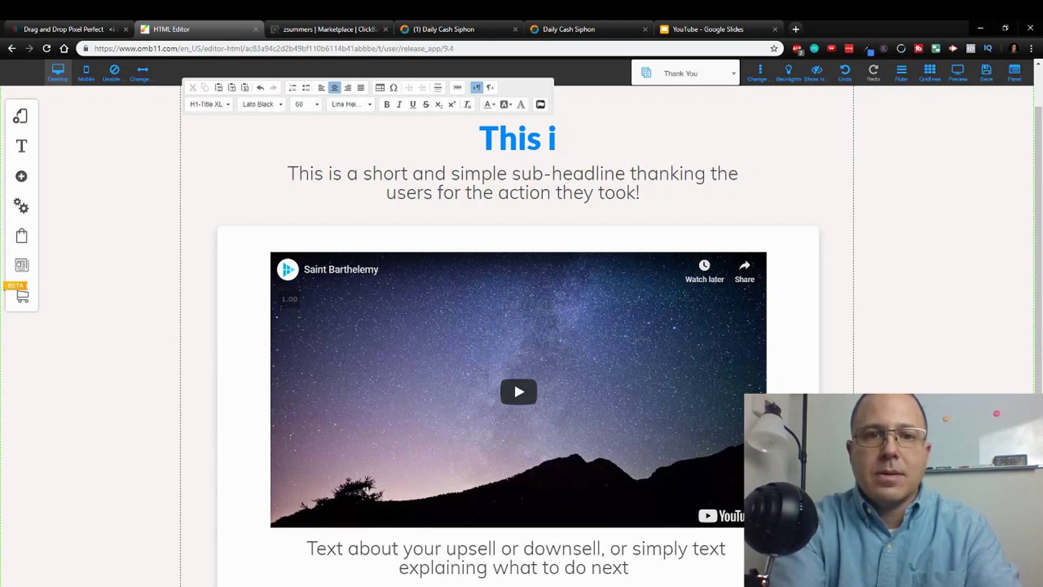
pyautogui.write('=')
pyautogui.press('BackSpace')
pyautogui.press('BackSpace')
pyautogui.write('I')
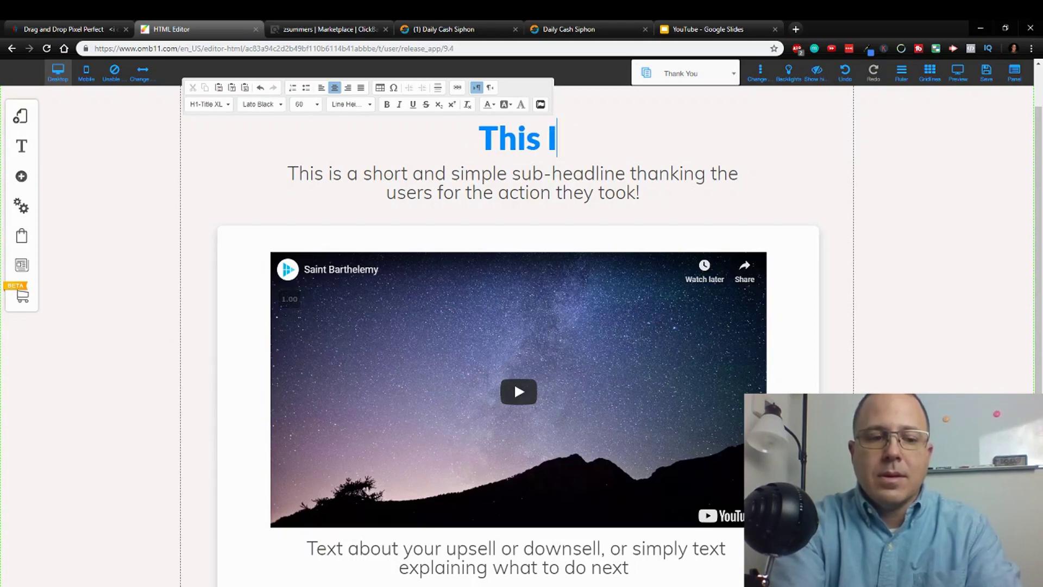
pyautogui.write('s For T')
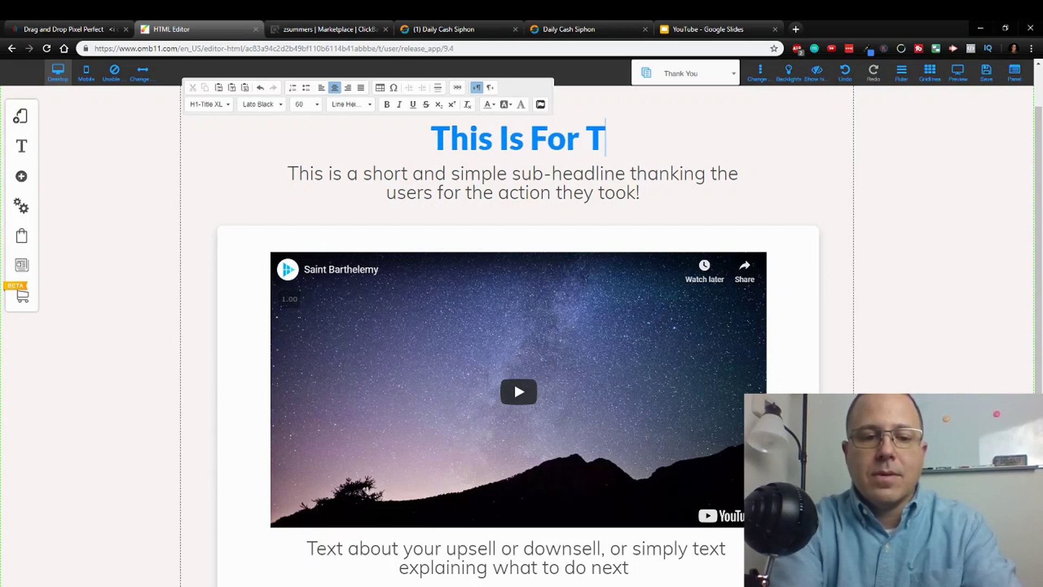
pyautogui.write('he Action ')
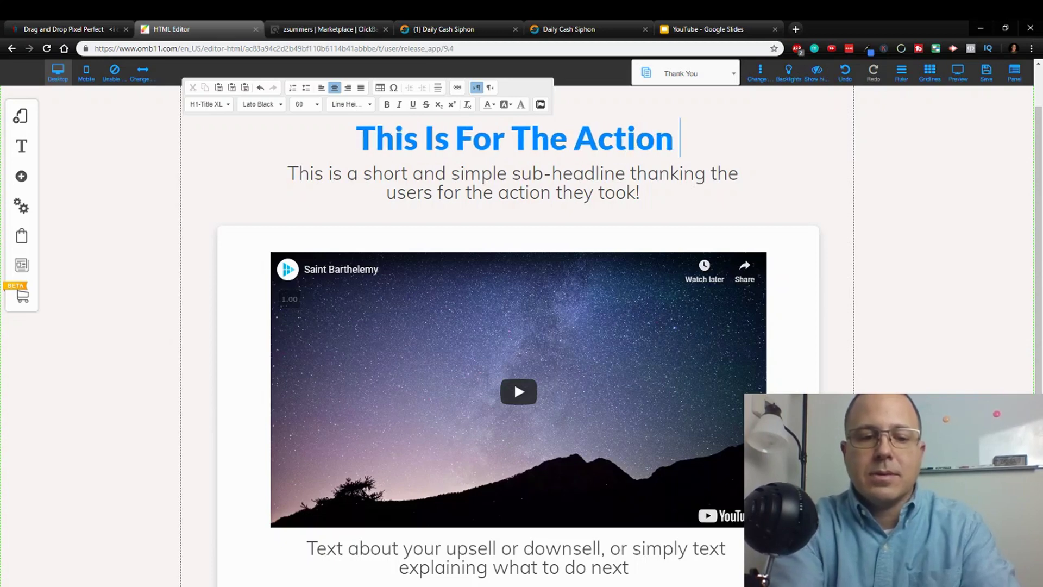
pyautogui.write('Takers')
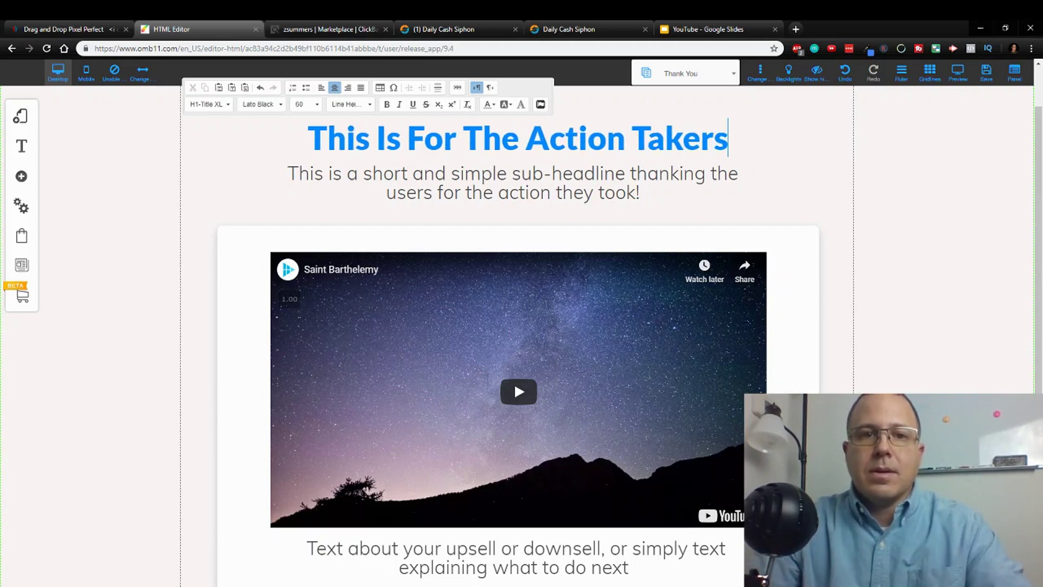
pyautogui.click(648, 194)
# Replace the sub-headline with 'Watch this short video explaining how you can make $395 A Day...'
pyautogui.moveTo(666, 195); pyautogui.dragTo(268, 168)
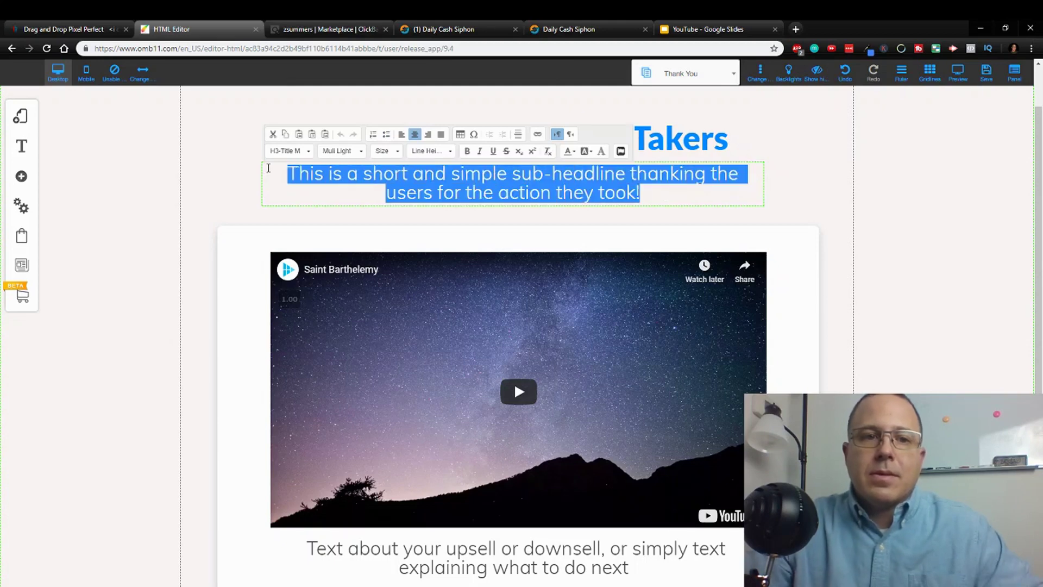
pyautogui.write('Wa')
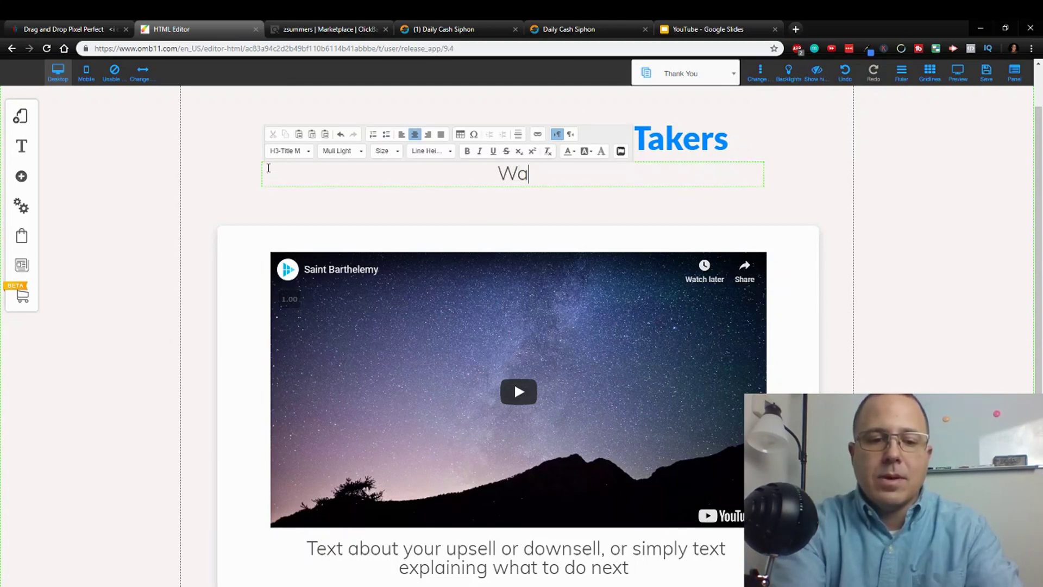
pyautogui.write('tch t')
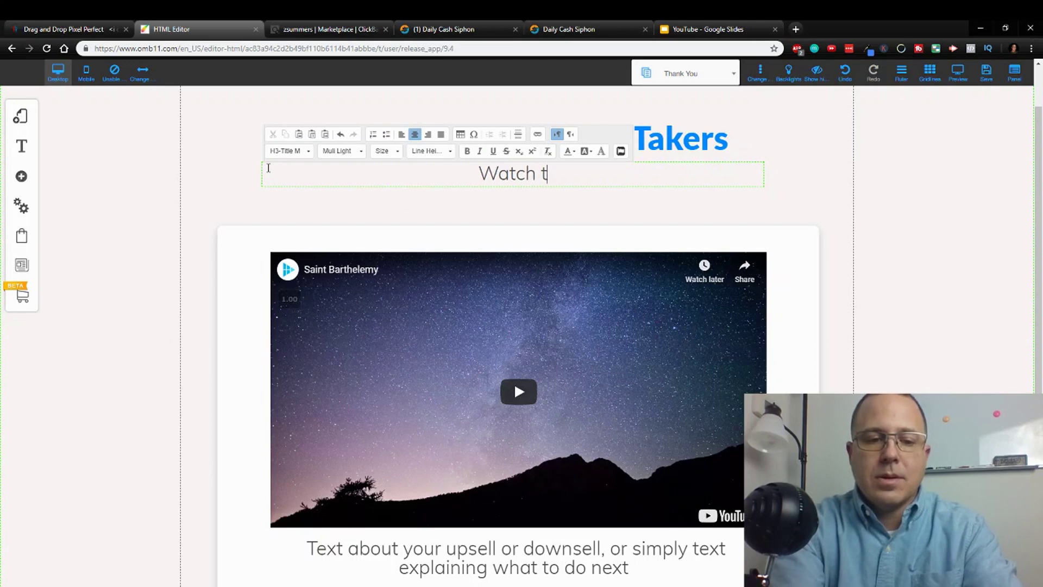
pyautogui.write('his short ')
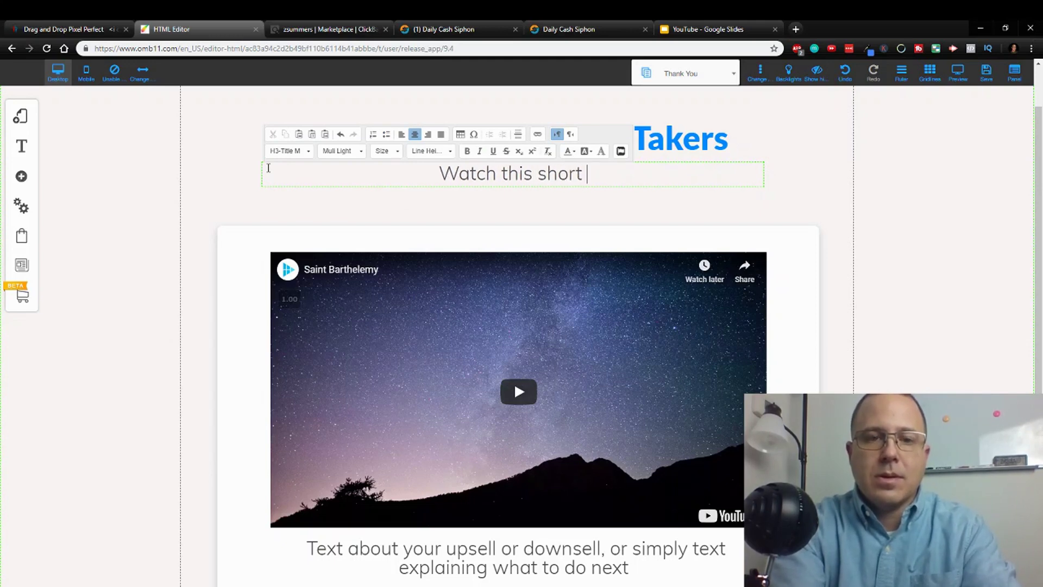
pyautogui.write('video')
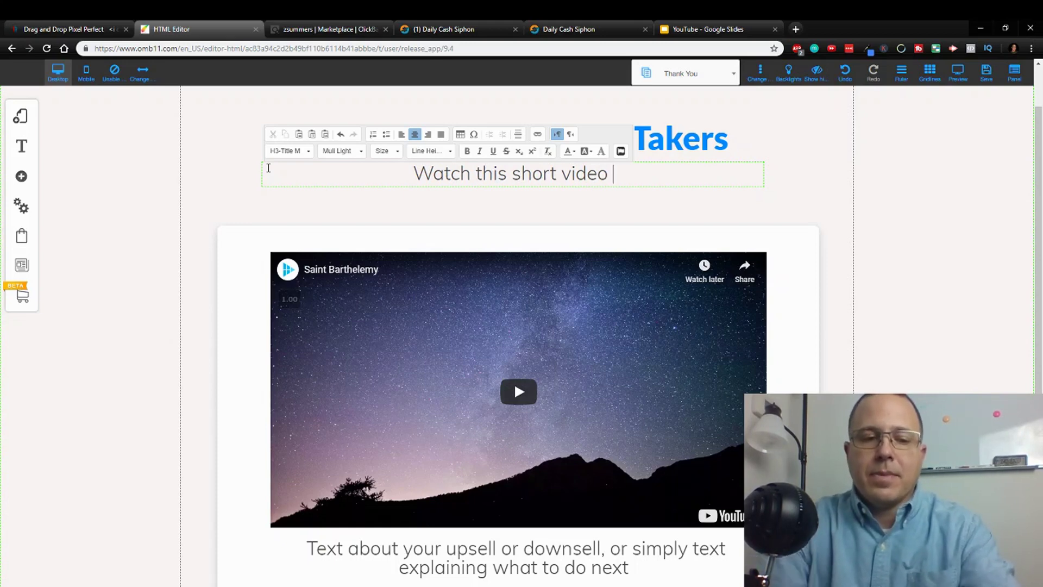
pyautogui.write('explai')
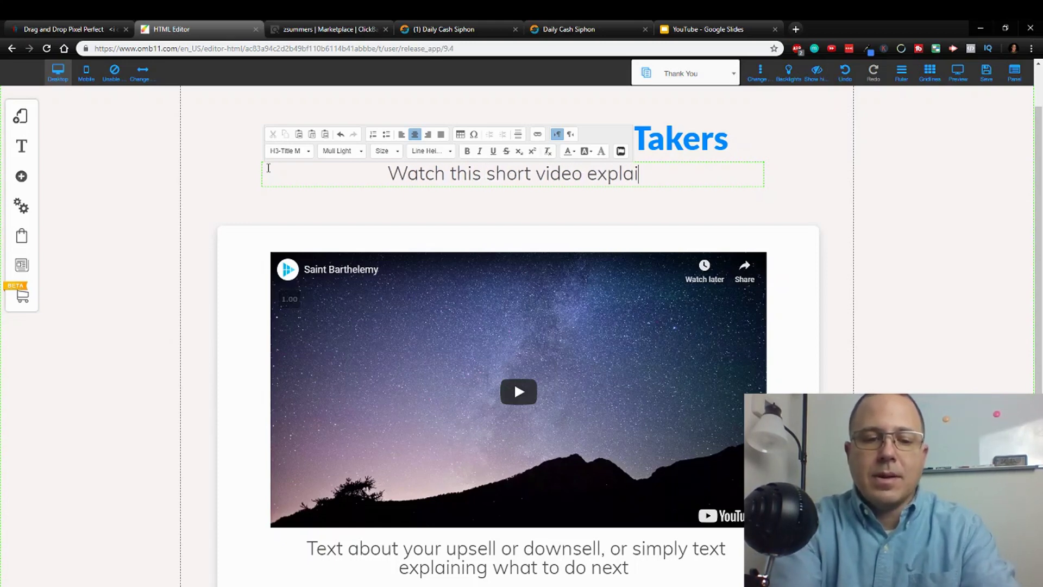
pyautogui.write('ning how y')
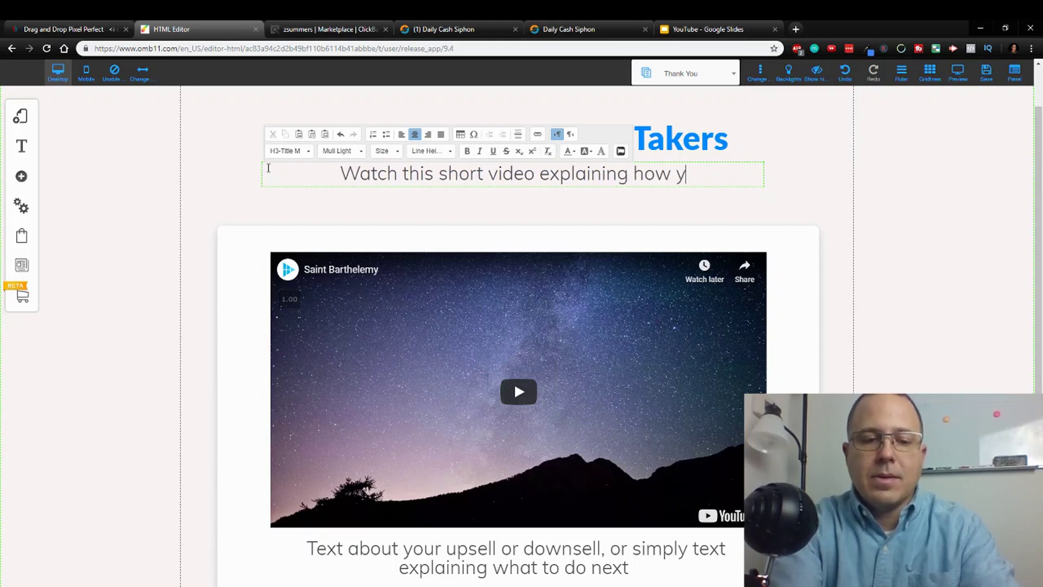
pyautogui.write('ou can m')
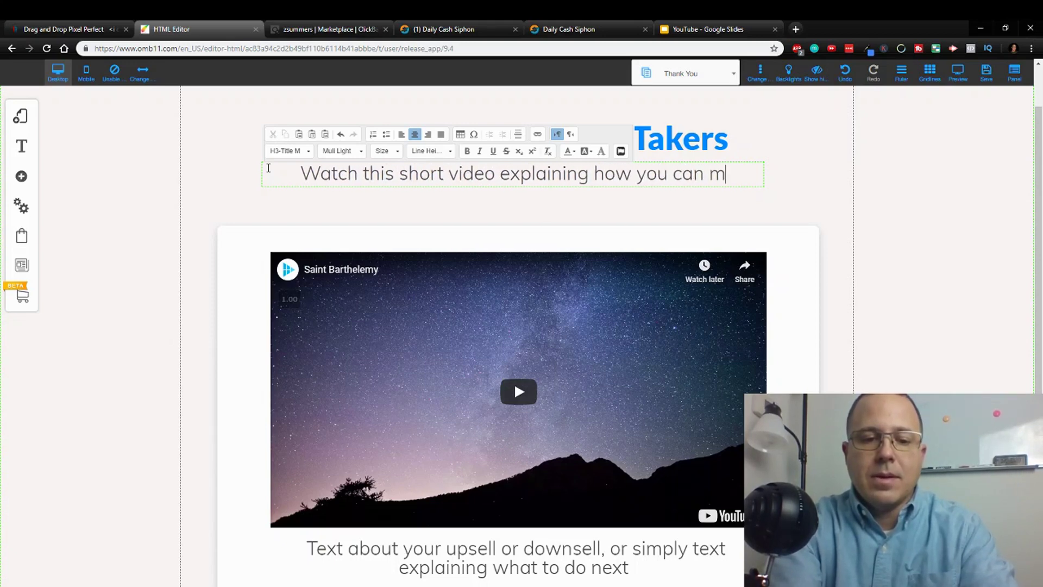
pyautogui.write('ake $3')
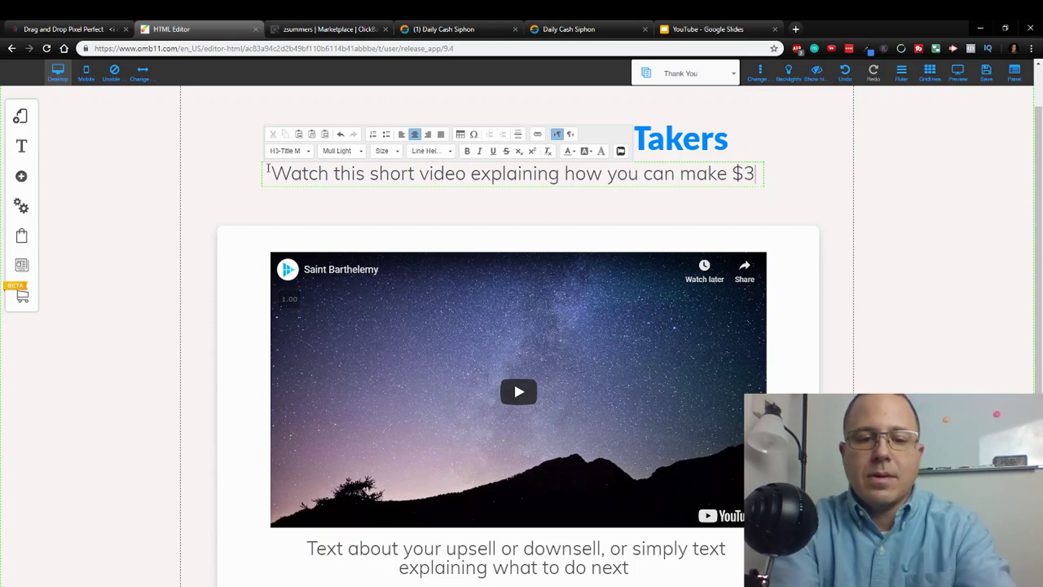
pyautogui.write('95 A ')
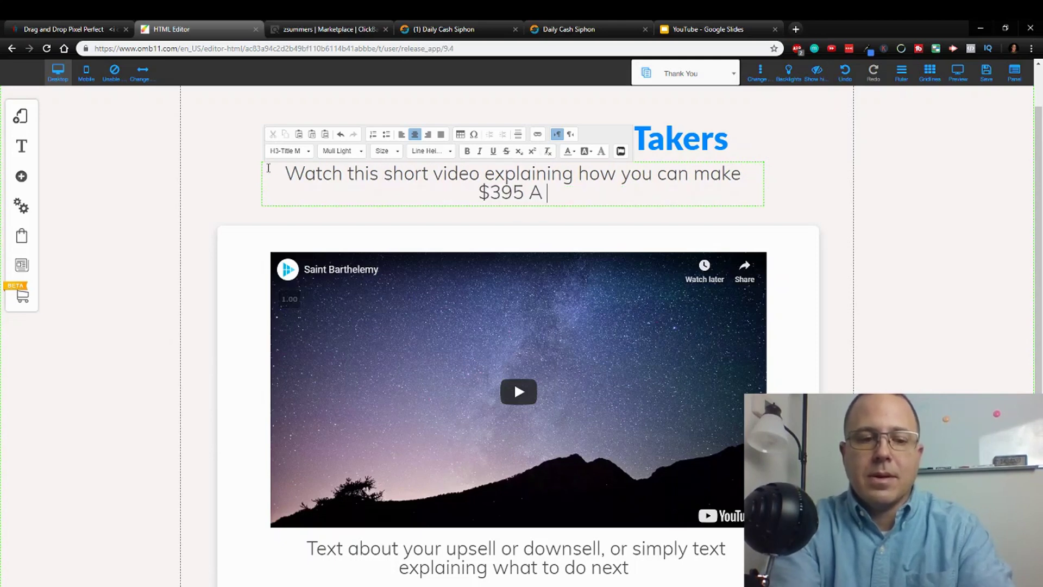
pyautogui.write('Day...')
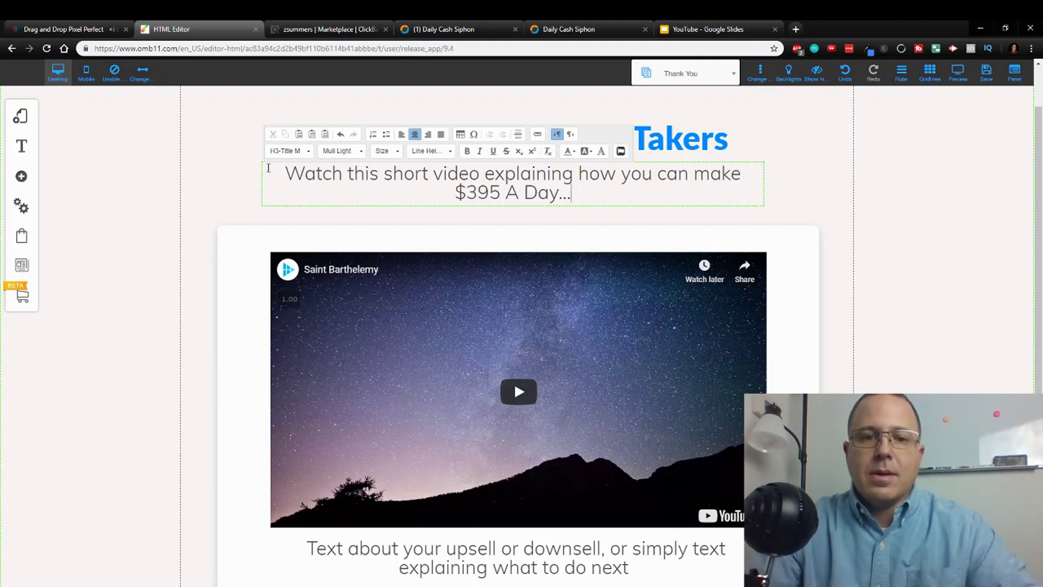
pyautogui.scroll(-2, 579, 577)
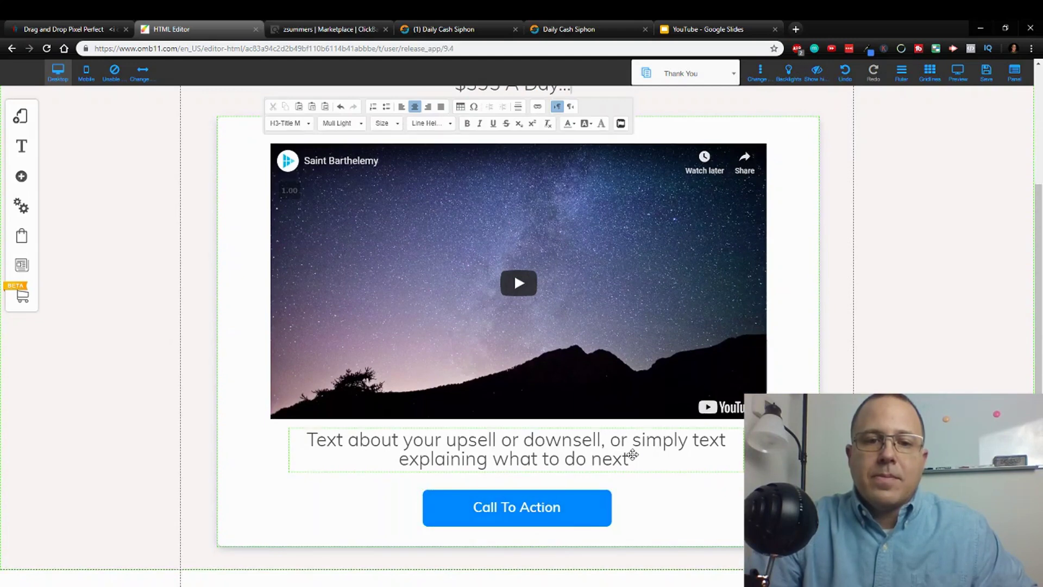
# Delete the placeholder text block under the Thank You page video
pyautogui.click(684, 459)
pyautogui.press('Delete')
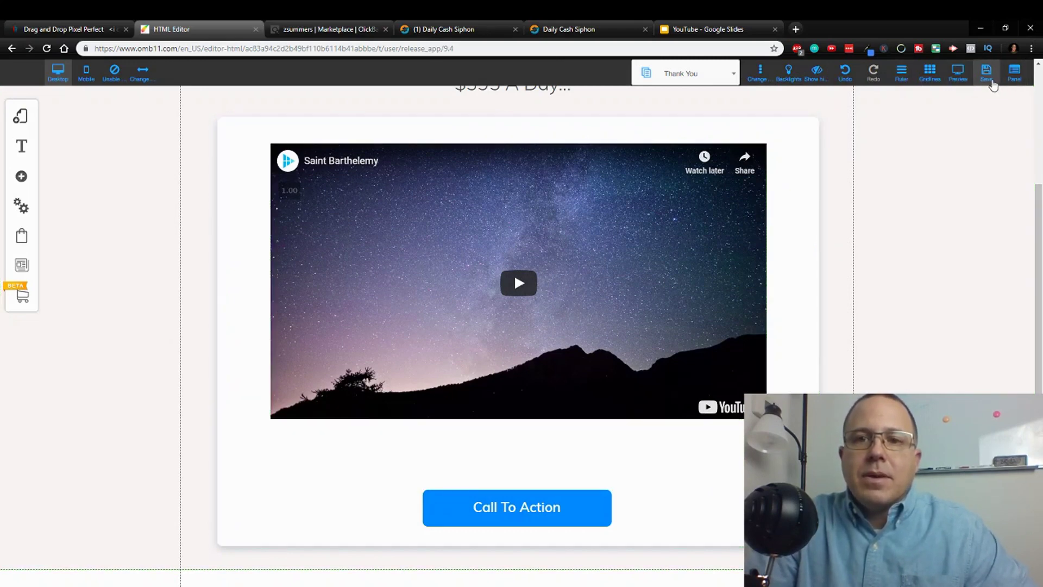
pyautogui.click(549, 508)
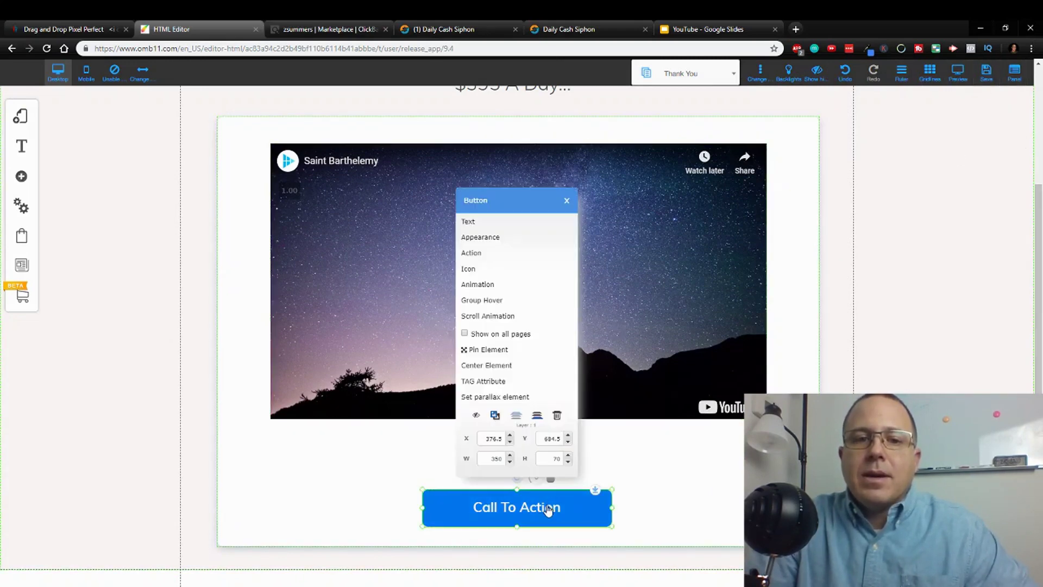
# Change the Call To Action button label to 'GET ACCESS NOW!'
pyautogui.click(481, 227)
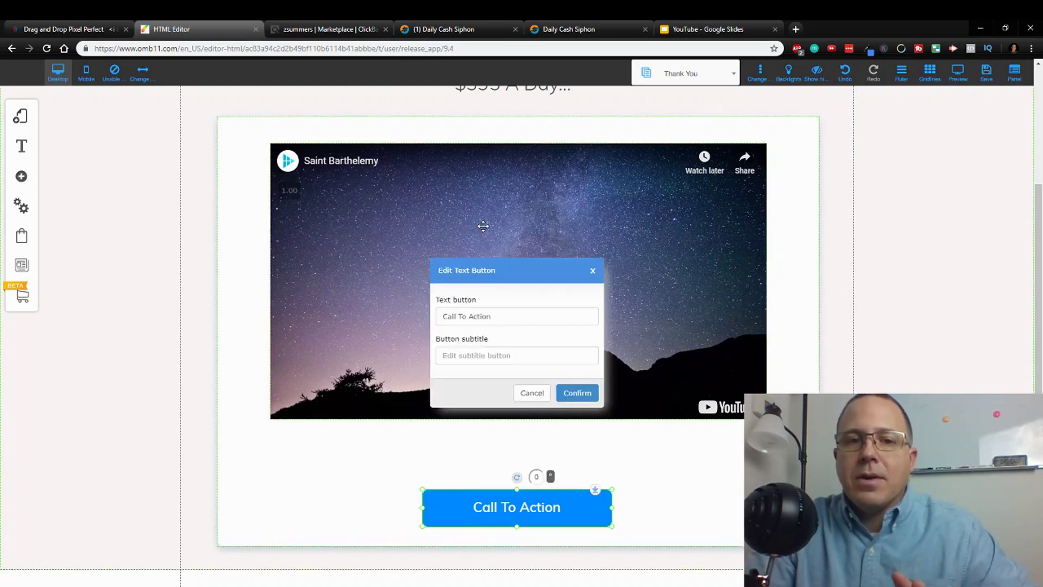
pyautogui.moveTo(511, 318); pyautogui.dragTo(358, 319)
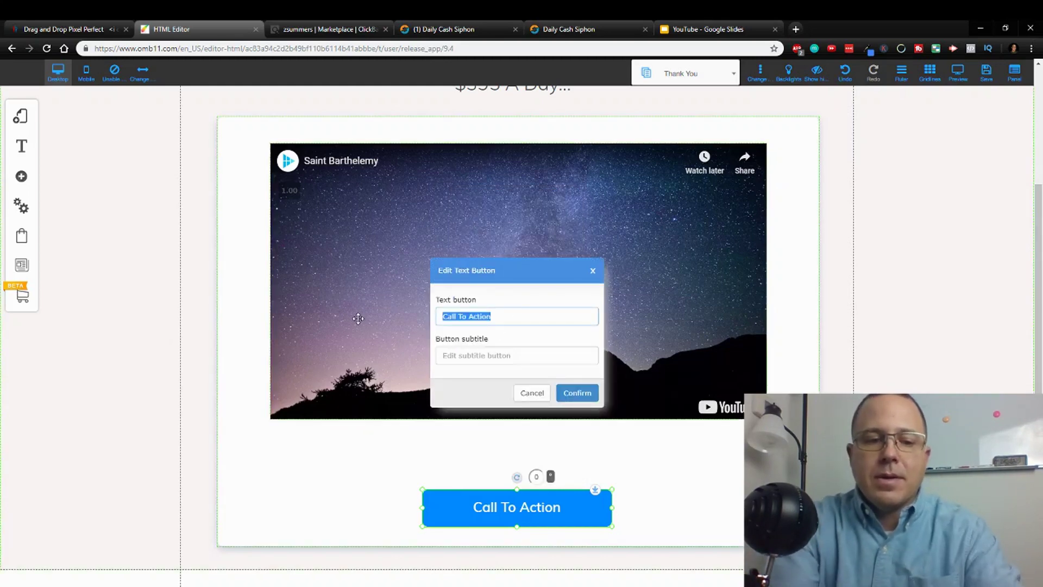
pyautogui.write('Get A')
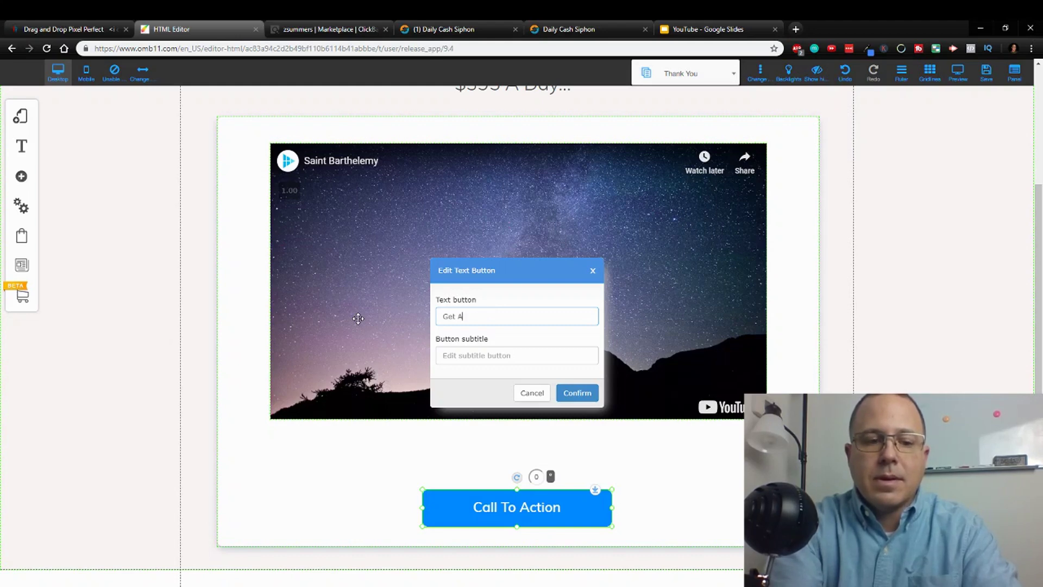
pyautogui.write('CCESS NO')
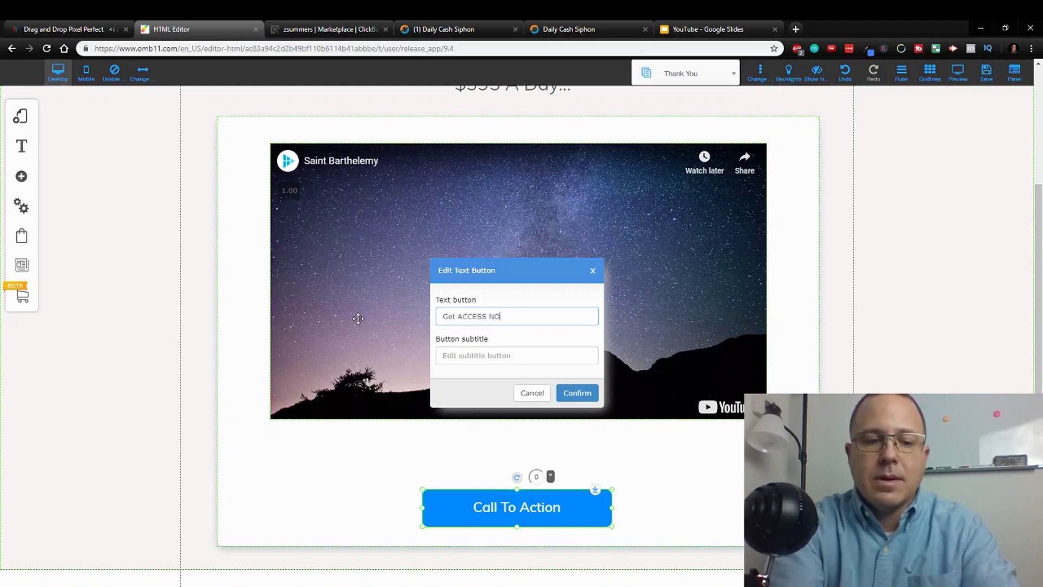
pyautogui.write('W!')
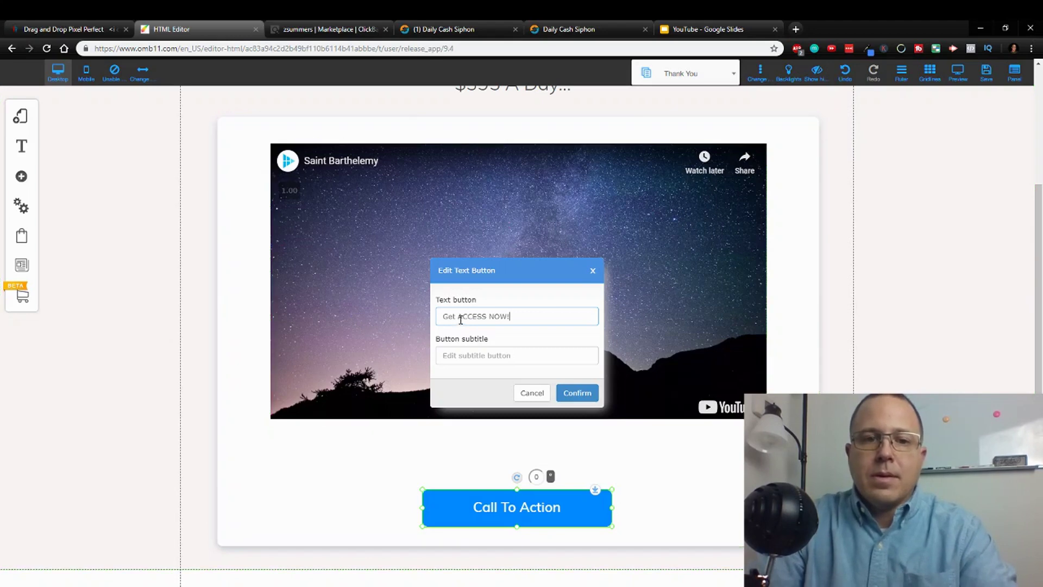
pyautogui.press('BackSpace')
pyautogui.press('BackSpace')
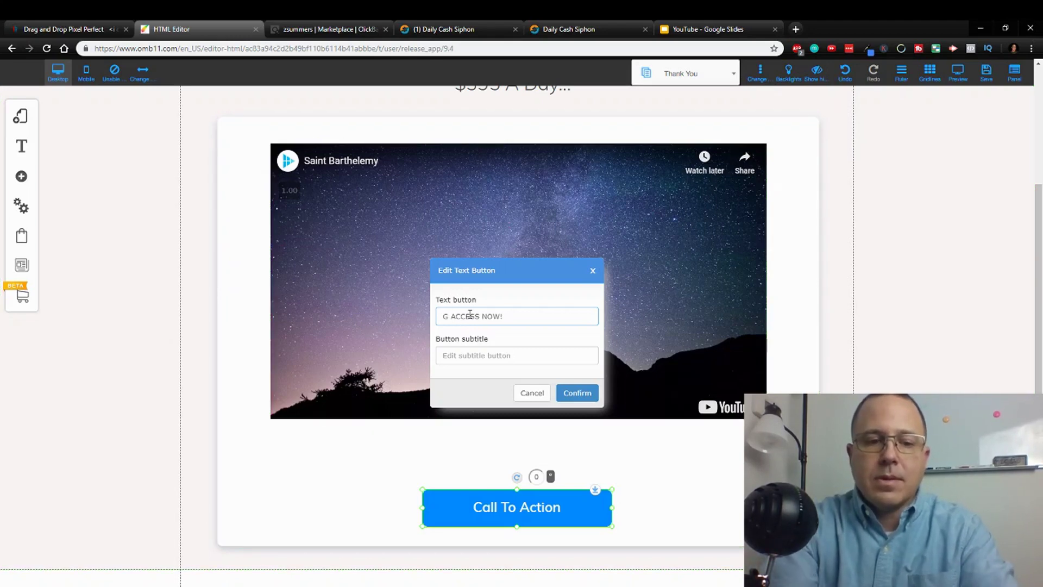
pyautogui.write('ET')
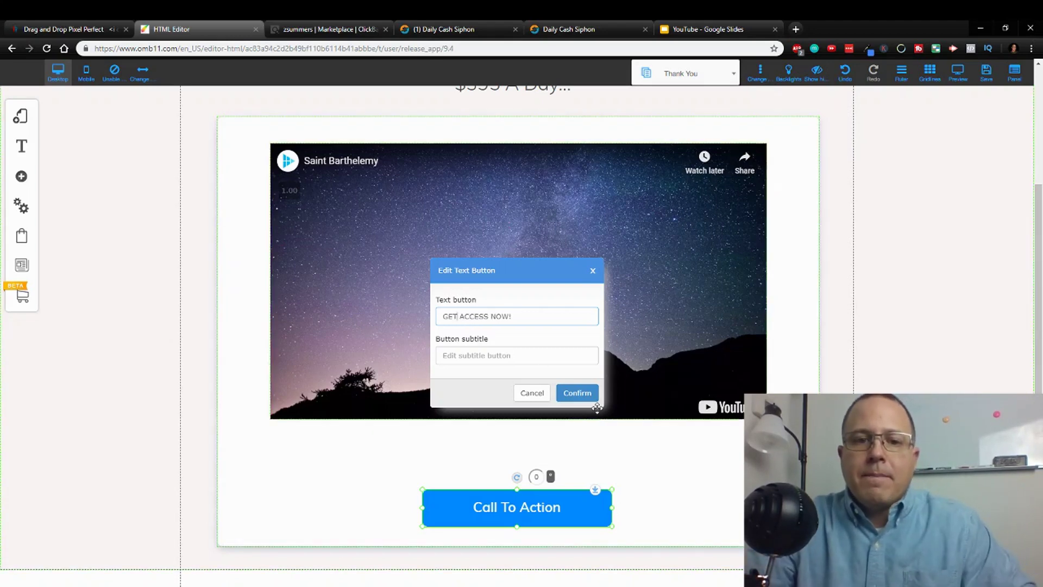
pyautogui.click(587, 392)
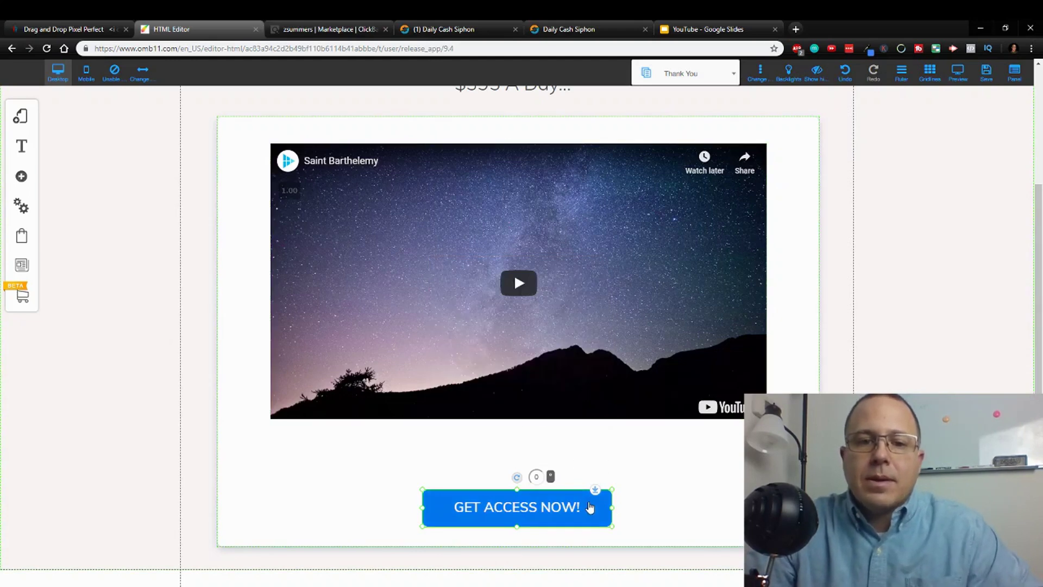
pyautogui.click(591, 505)
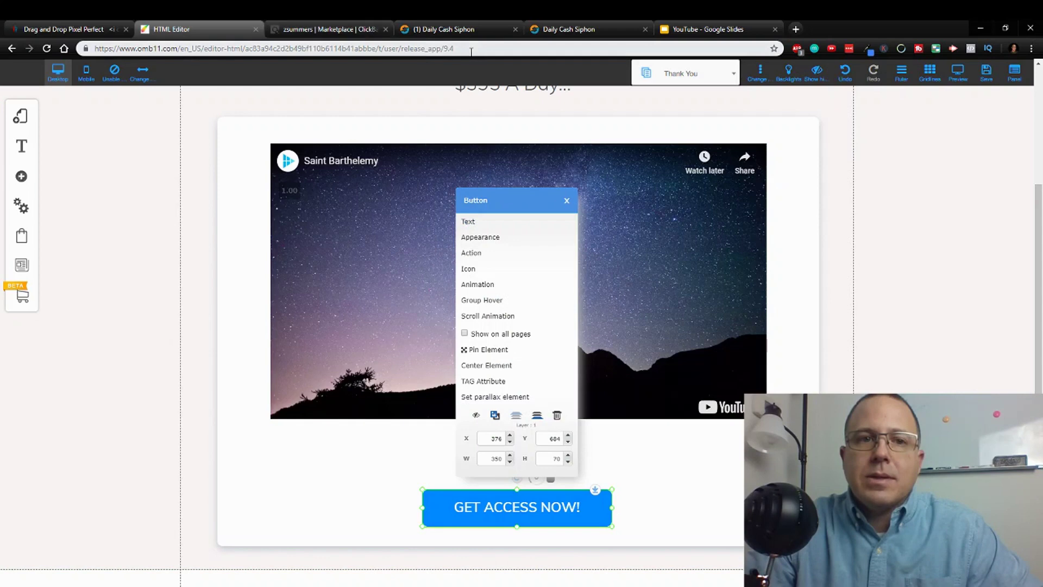
# Generate and copy a HopLink for ClickBank's Daily Cash Siphon offer
pyautogui.click(348, 29)
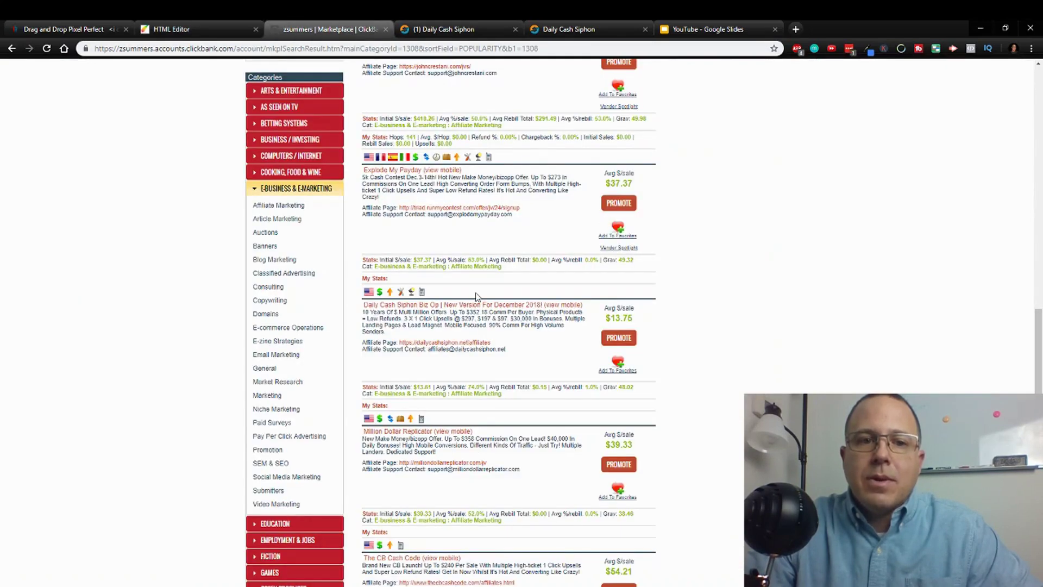
pyautogui.click(618, 337)
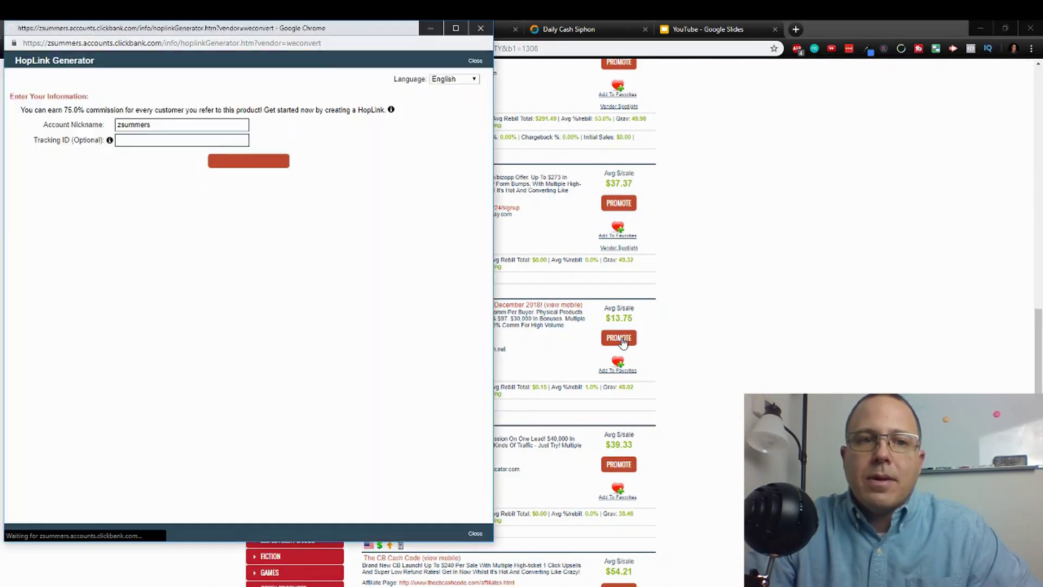
pyautogui.click(242, 160)
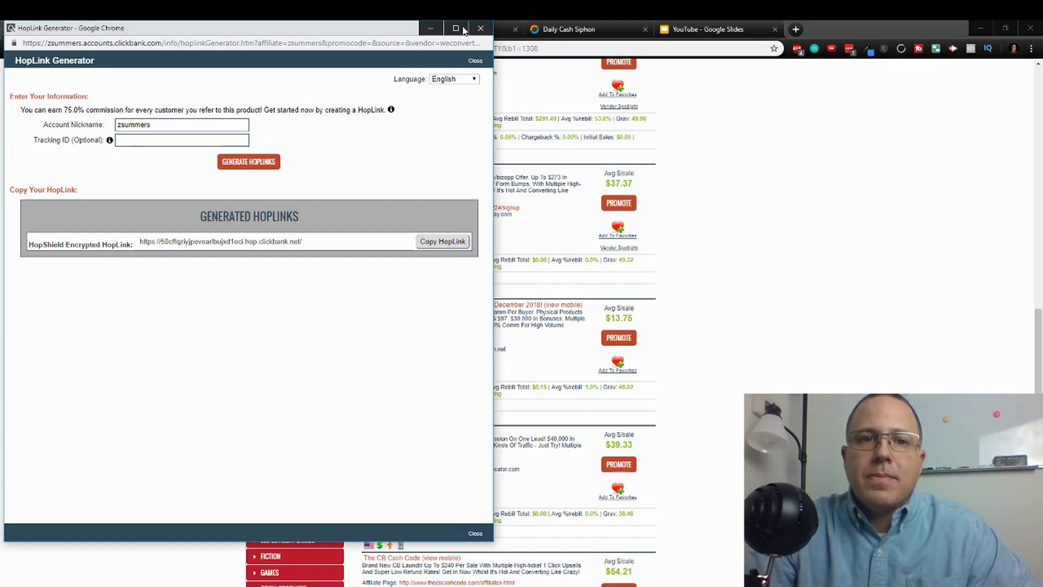
pyautogui.click(479, 28)
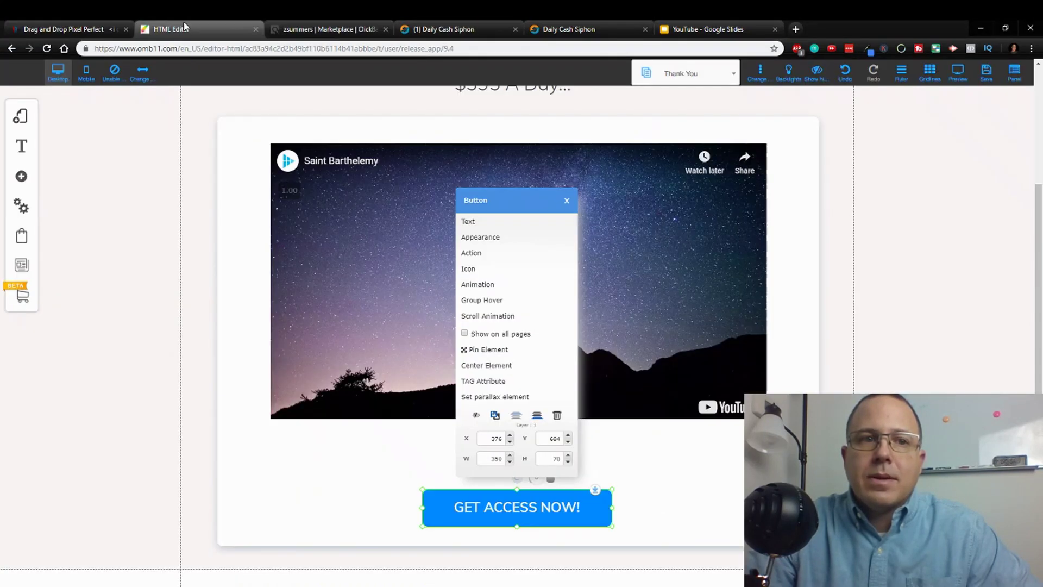
# Link the GET ACCESS NOW! button to the pasted ClickBank HopLink, opening in the same tab
pyautogui.click(183, 29)
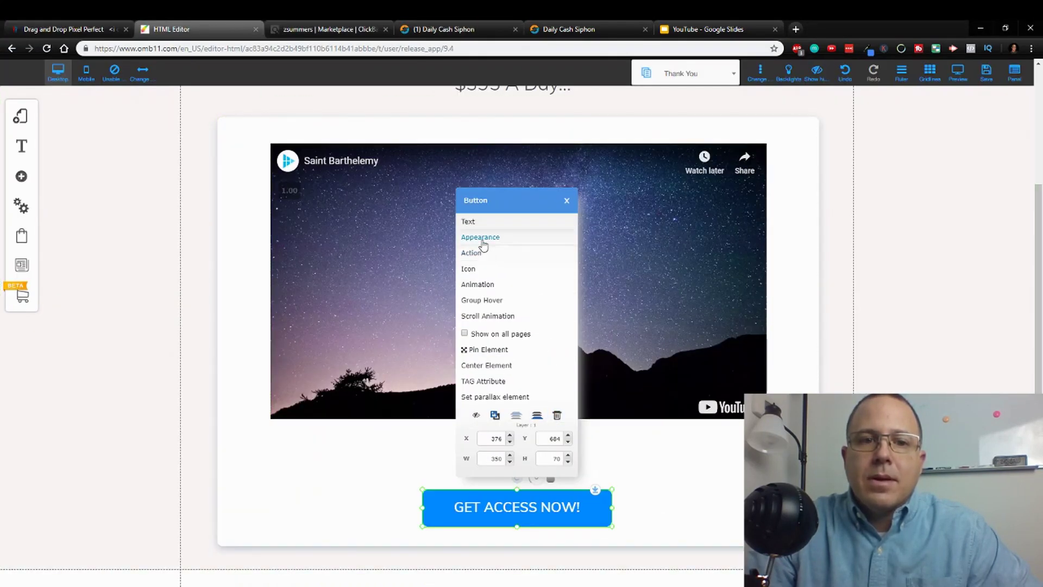
pyautogui.click(516, 255)
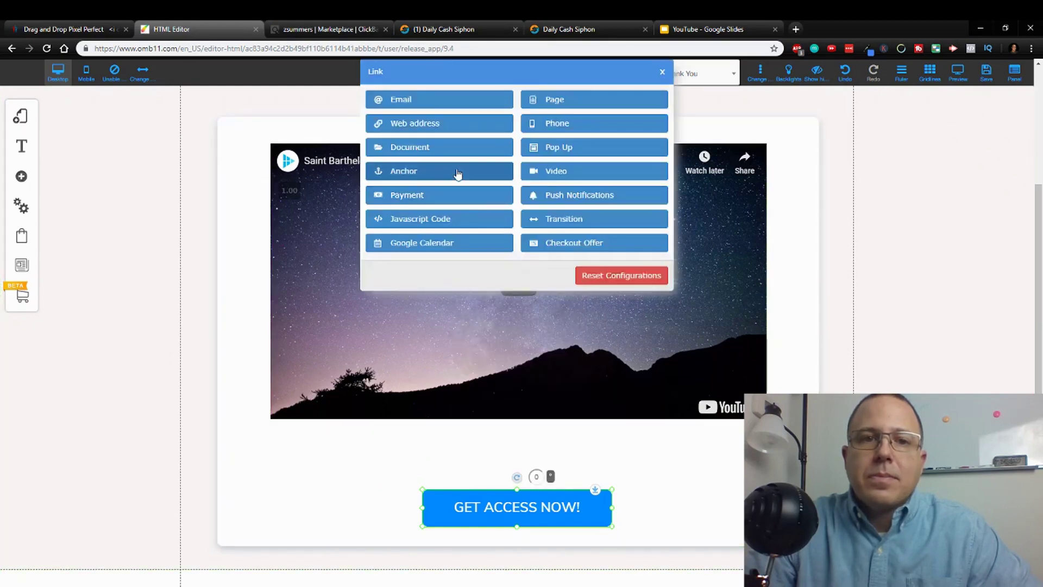
pyautogui.click(427, 123)
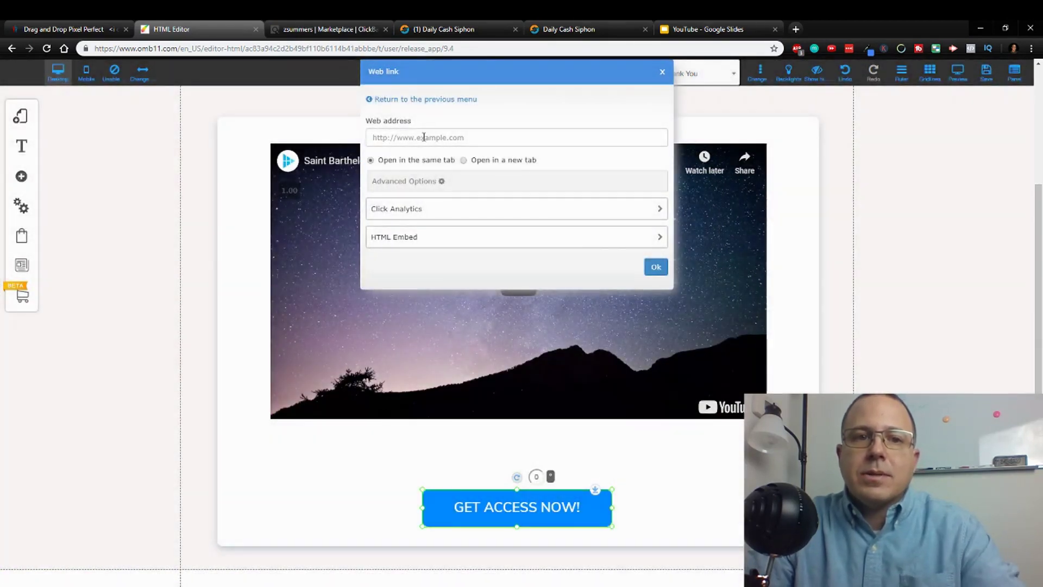
pyautogui.click(424, 137)
pyautogui.write('https://50cffqziyjpevoarlbujxd1ocl.hop.clickbank.net/')
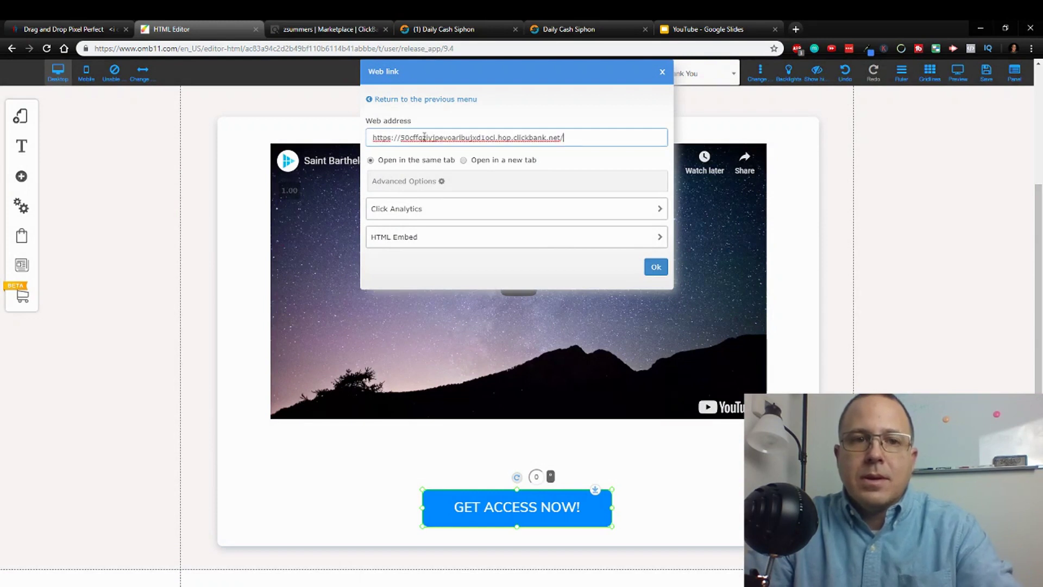
pyautogui.click(464, 160)
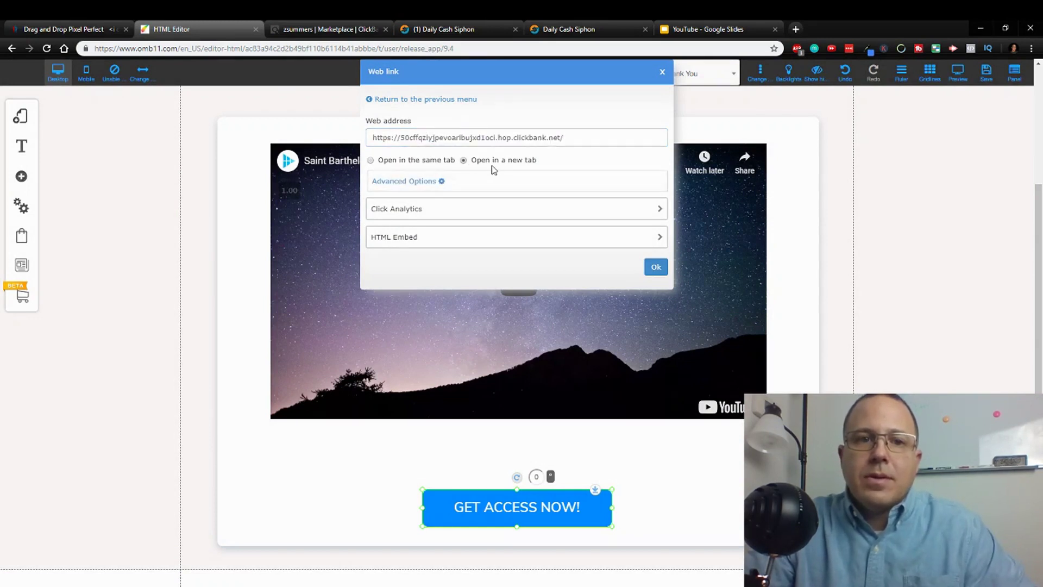
pyautogui.click(397, 162)
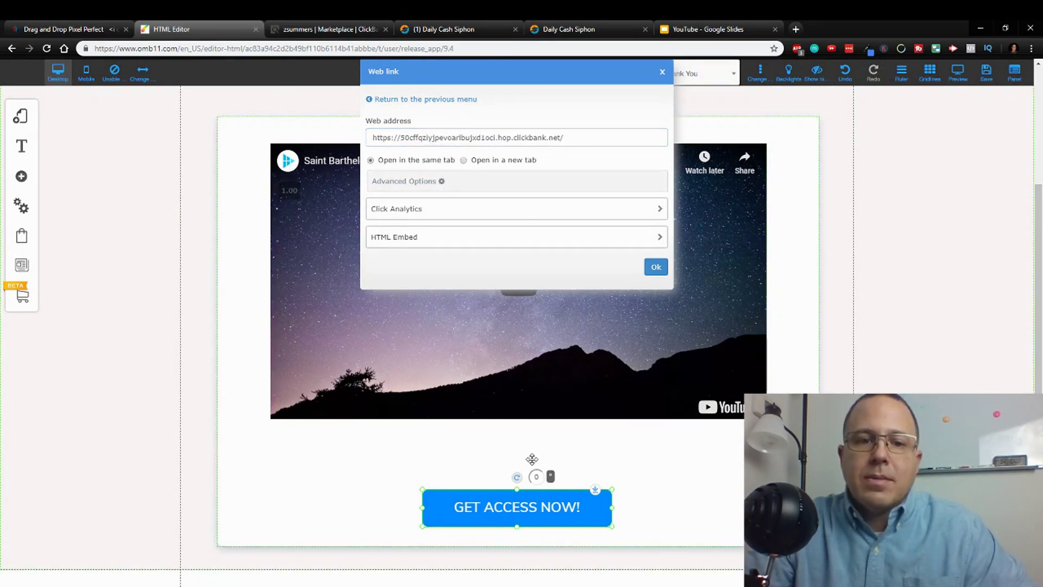
pyautogui.click(655, 267)
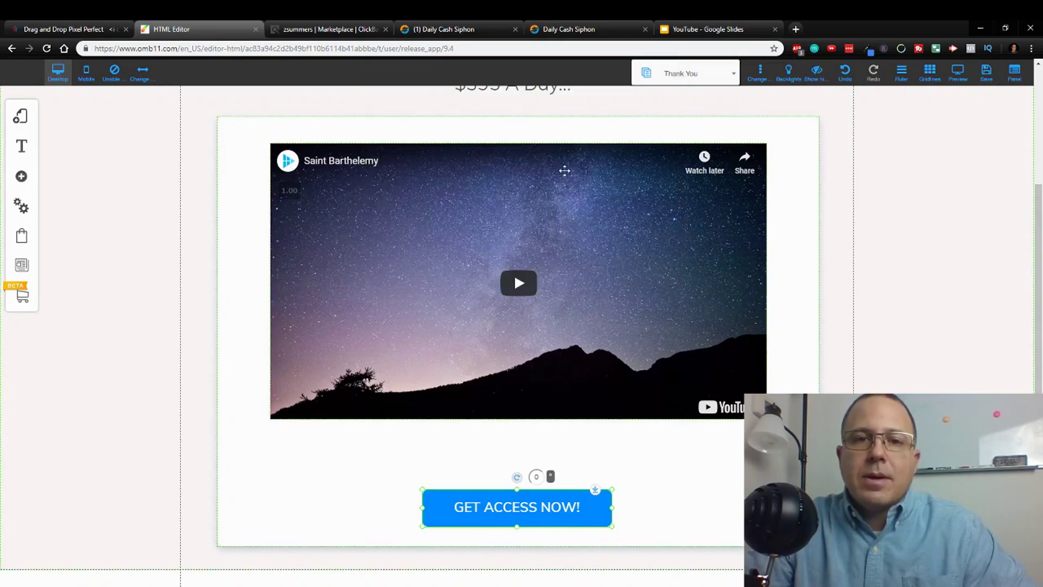
# Save the Thank You page changes
pyautogui.click(986, 72)
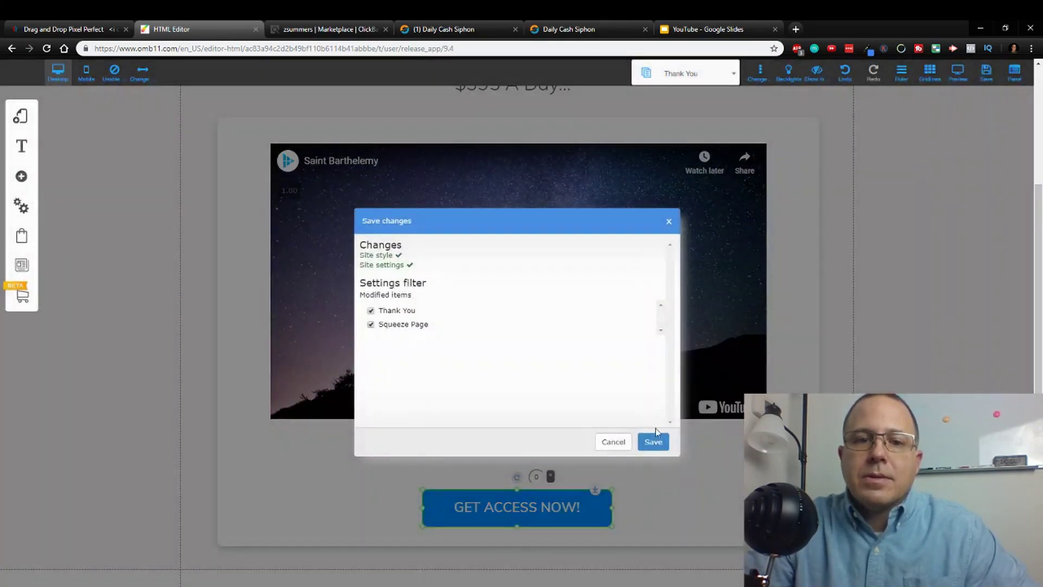
pyautogui.click(653, 441)
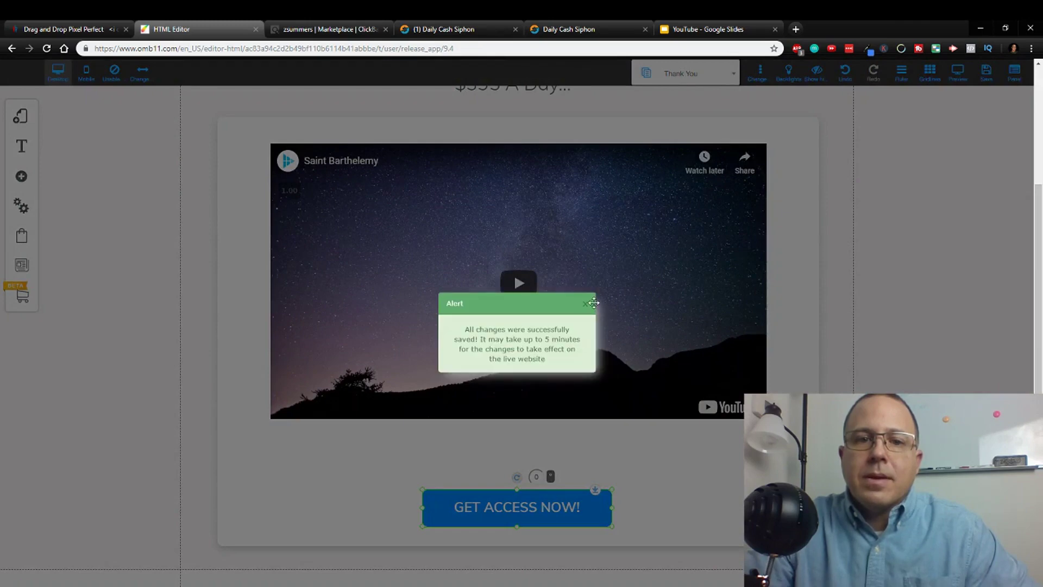
pyautogui.click(586, 303)
pyautogui.click(722, 81)
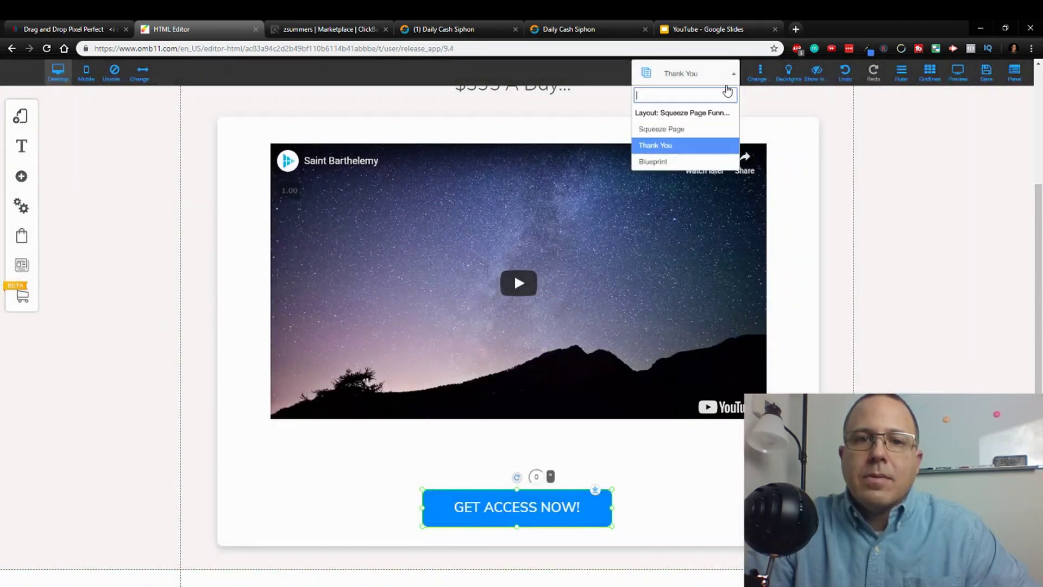
# Go to the Squeeze Page and browse the form's email-platform and style options without changing them
pyautogui.click(686, 131)
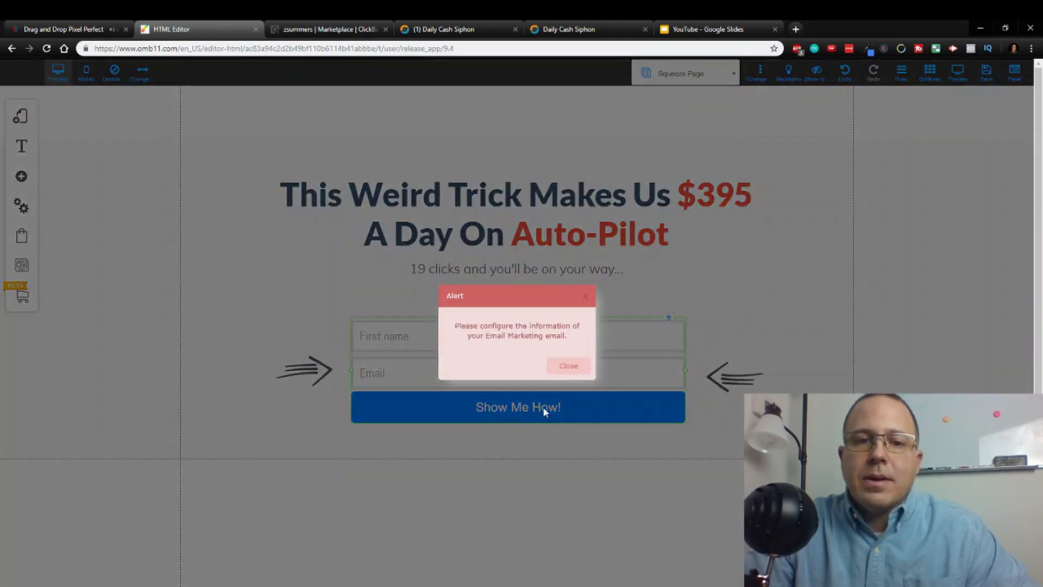
pyautogui.click(568, 365)
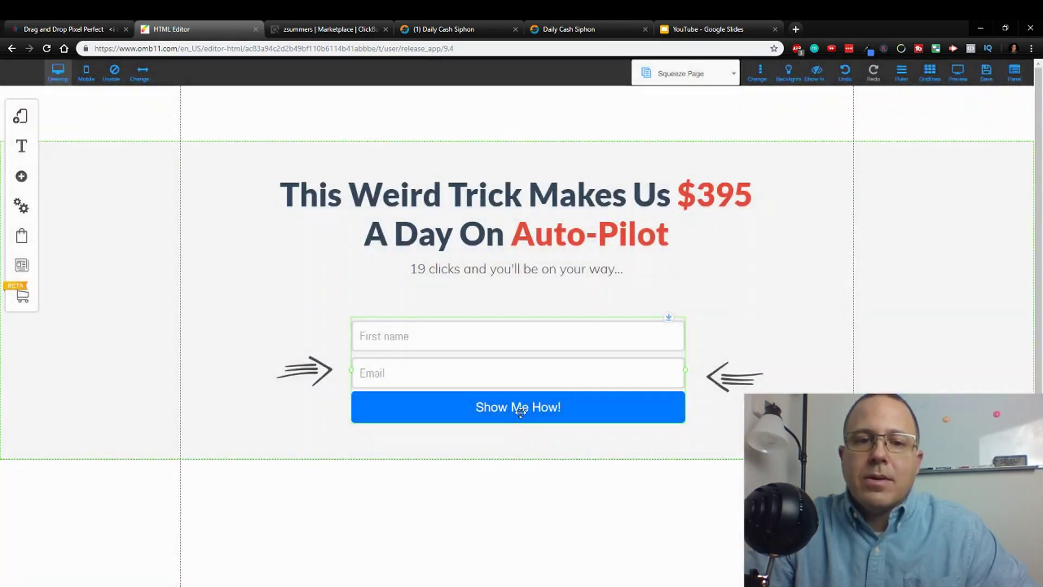
pyautogui.click(516, 408)
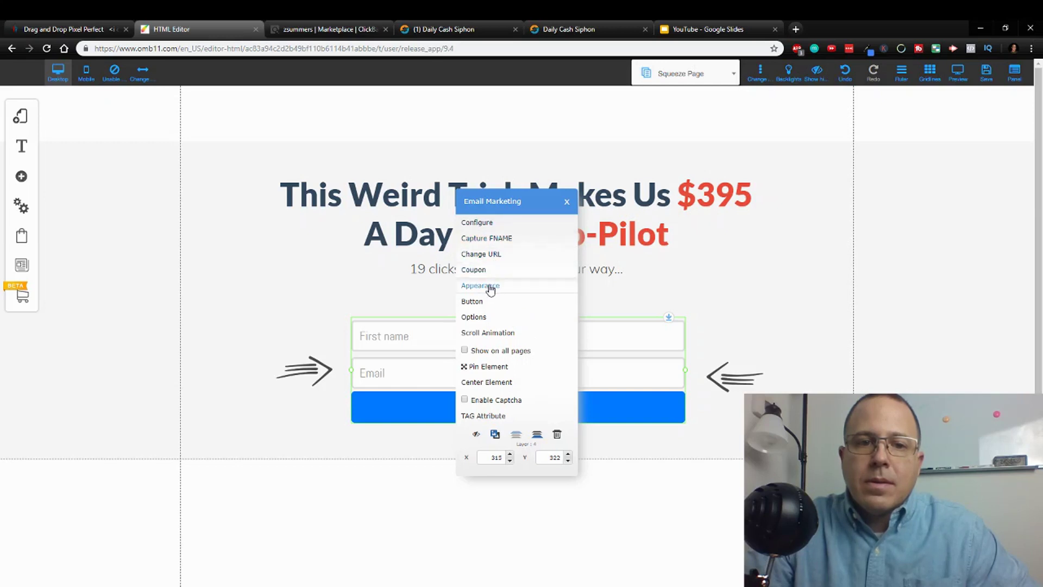
pyautogui.click(500, 225)
pyautogui.click(514, 326)
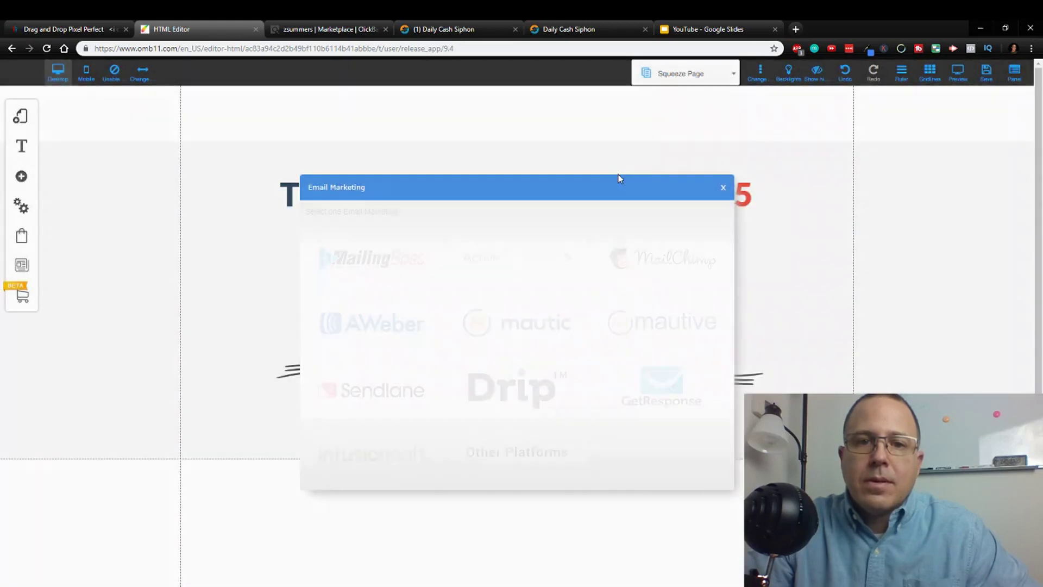
pyautogui.click(723, 188)
pyautogui.click(542, 402)
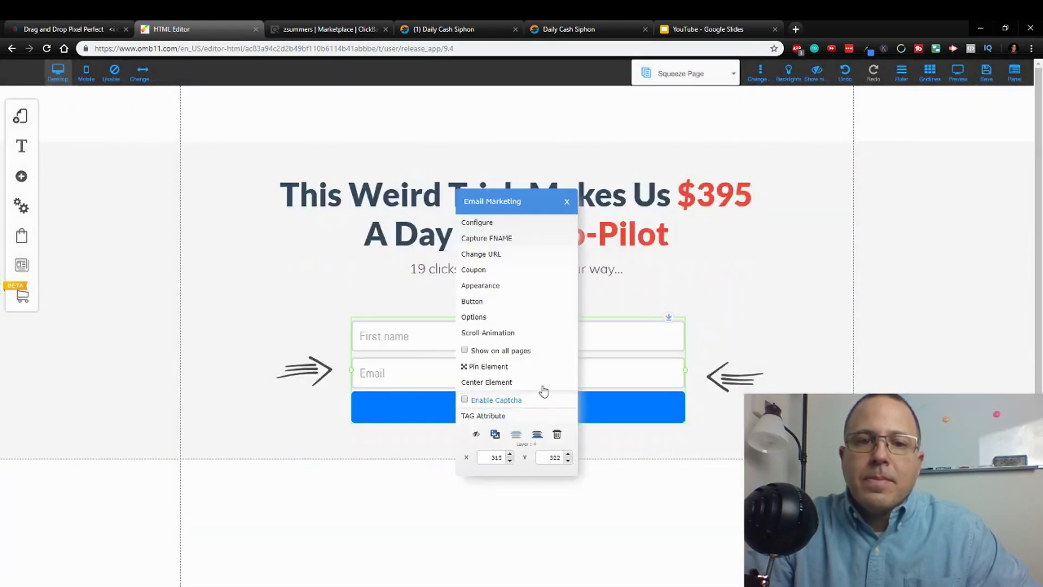
pyautogui.click(497, 289)
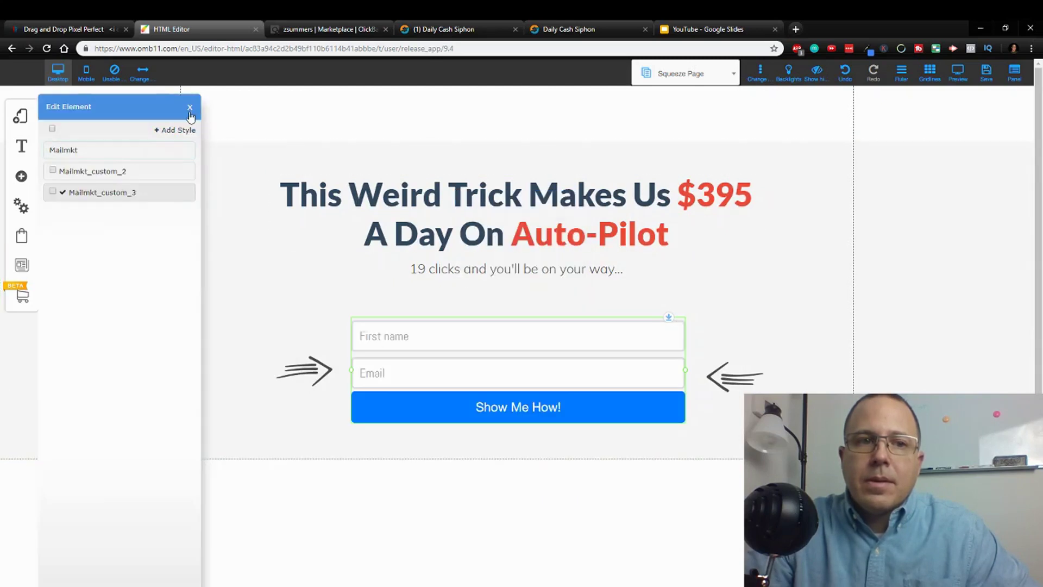
pyautogui.click(190, 107)
# Check the form button's text and redirect options, keeping them unchanged
pyautogui.click(537, 402)
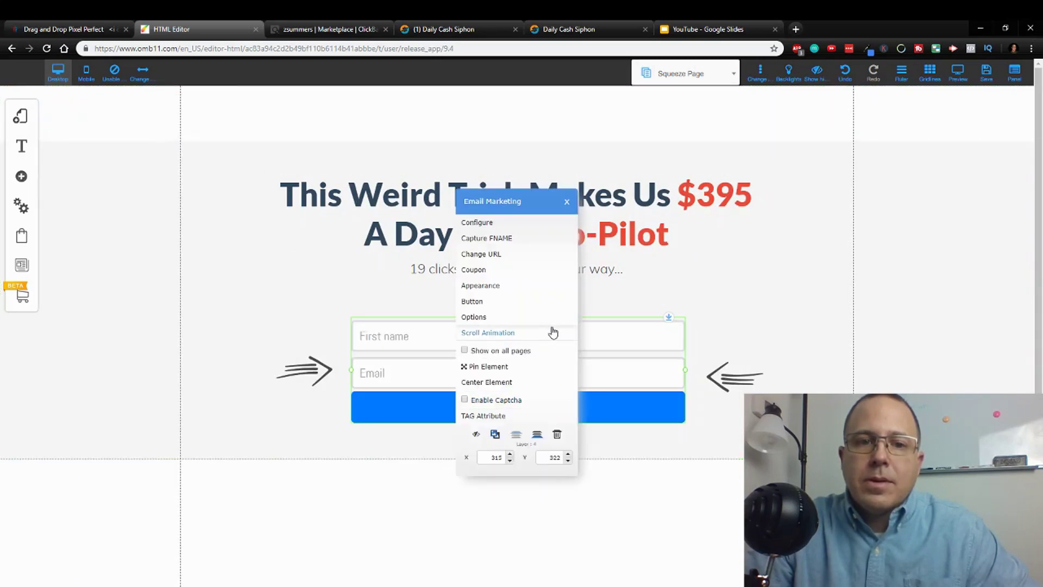
pyautogui.click(507, 307)
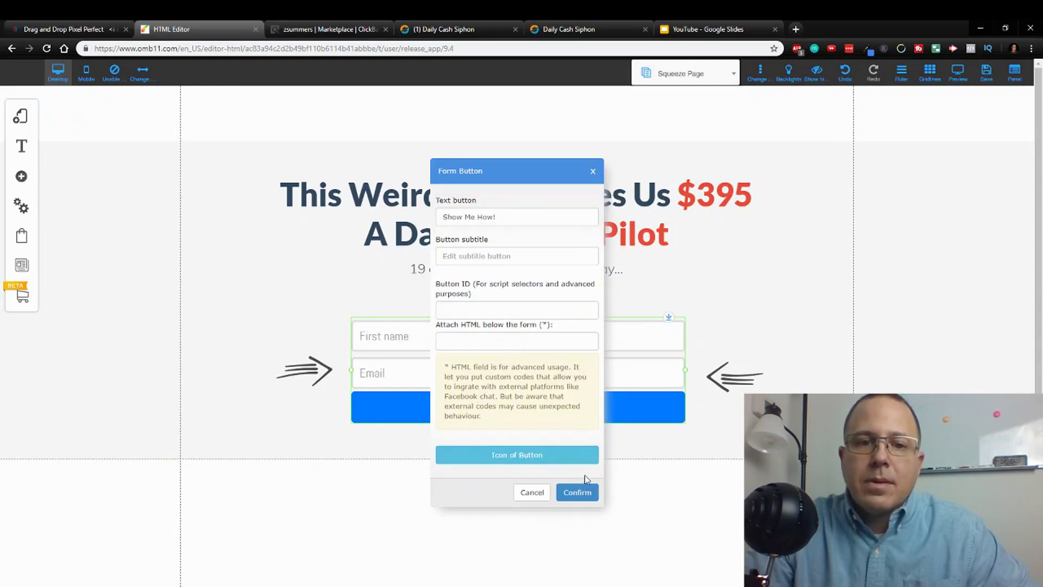
pyautogui.click(578, 491)
pyautogui.click(545, 413)
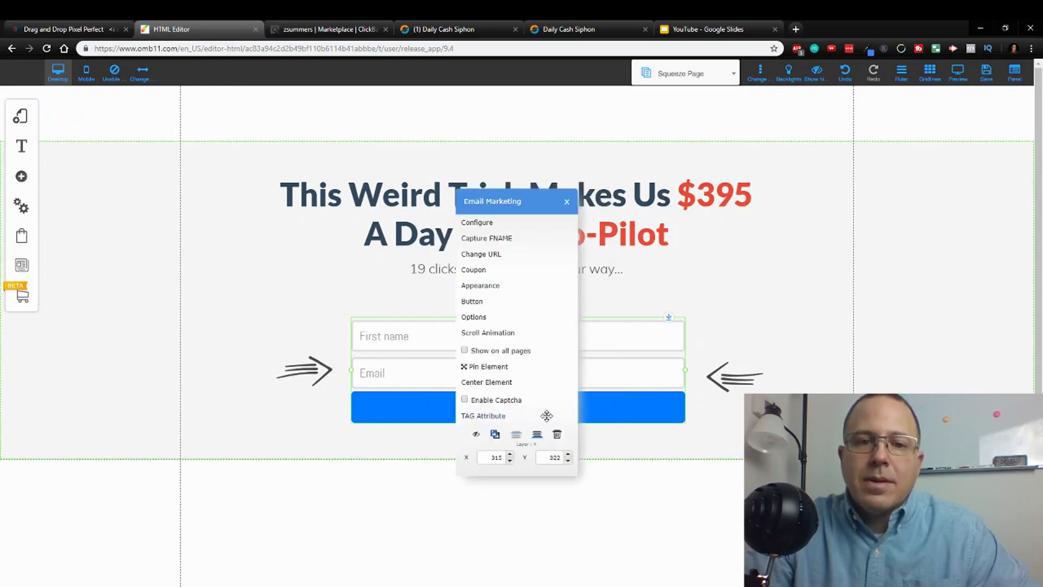
pyautogui.click(485, 321)
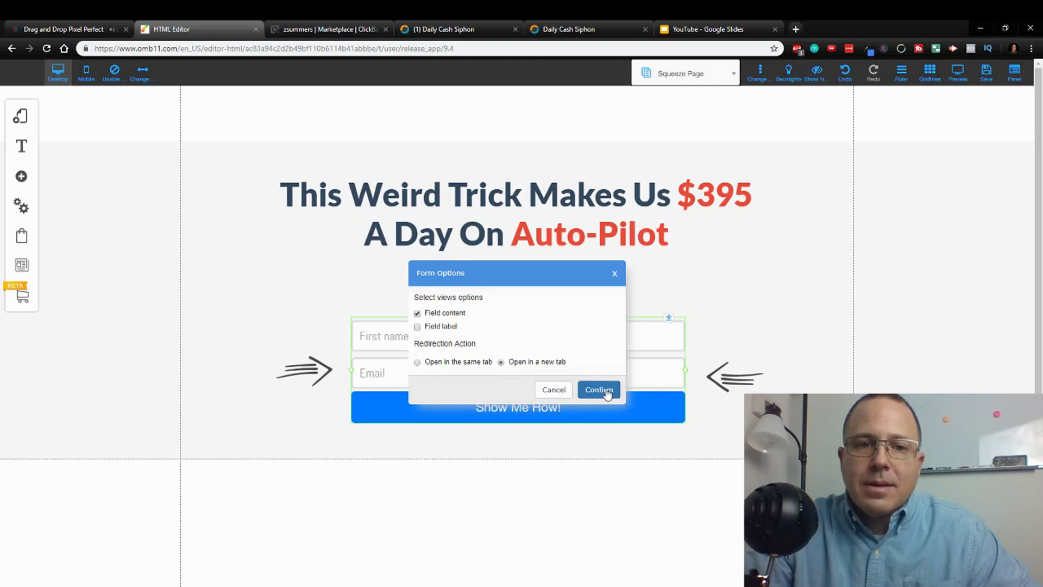
pyautogui.click(559, 387)
pyautogui.click(551, 372)
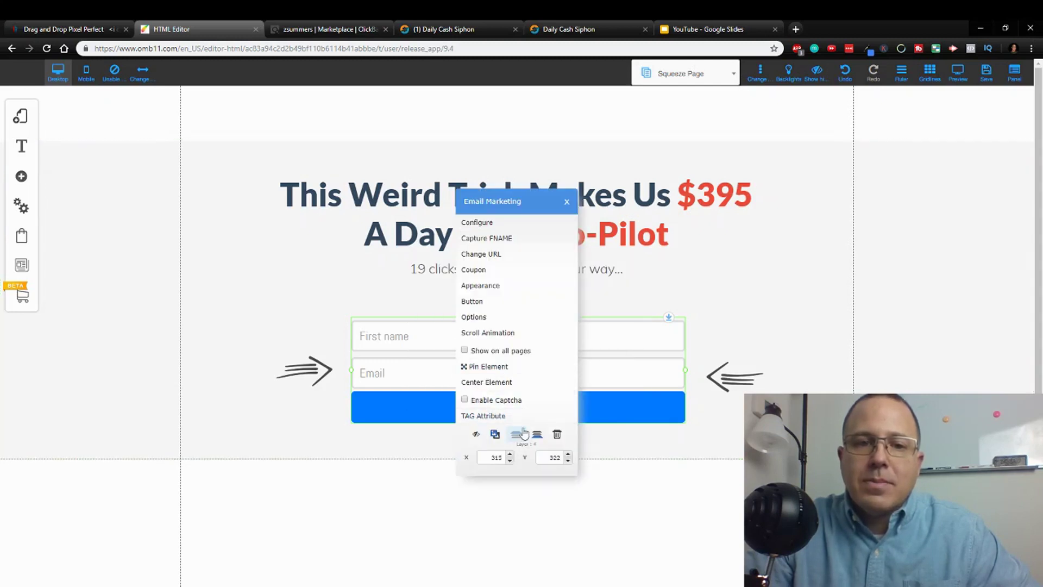
# Redirect pending and confirmed subscribers from the signup form to the Thank You page
pyautogui.click(489, 259)
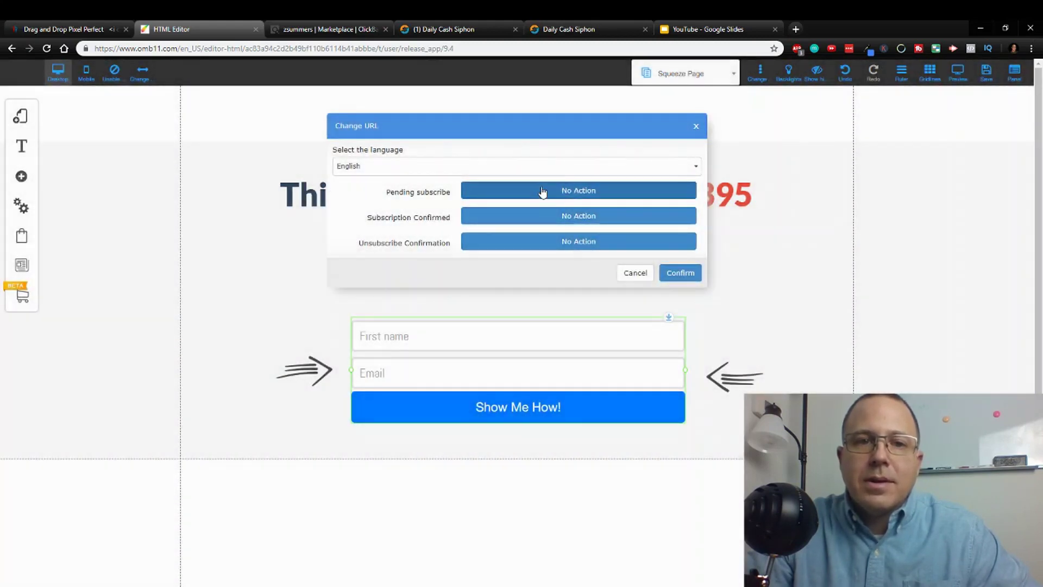
pyautogui.click(543, 192)
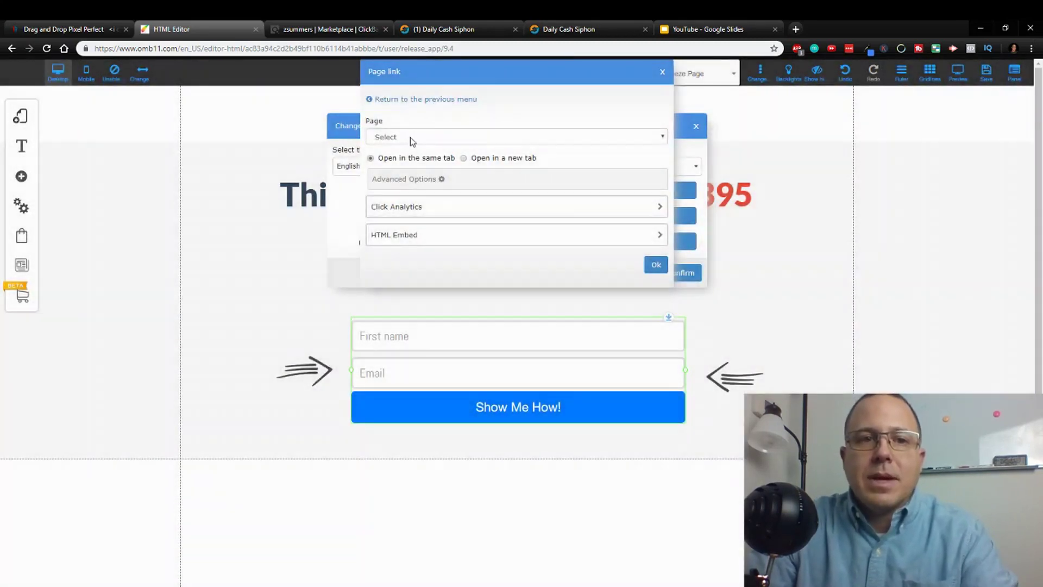
pyautogui.click(410, 140)
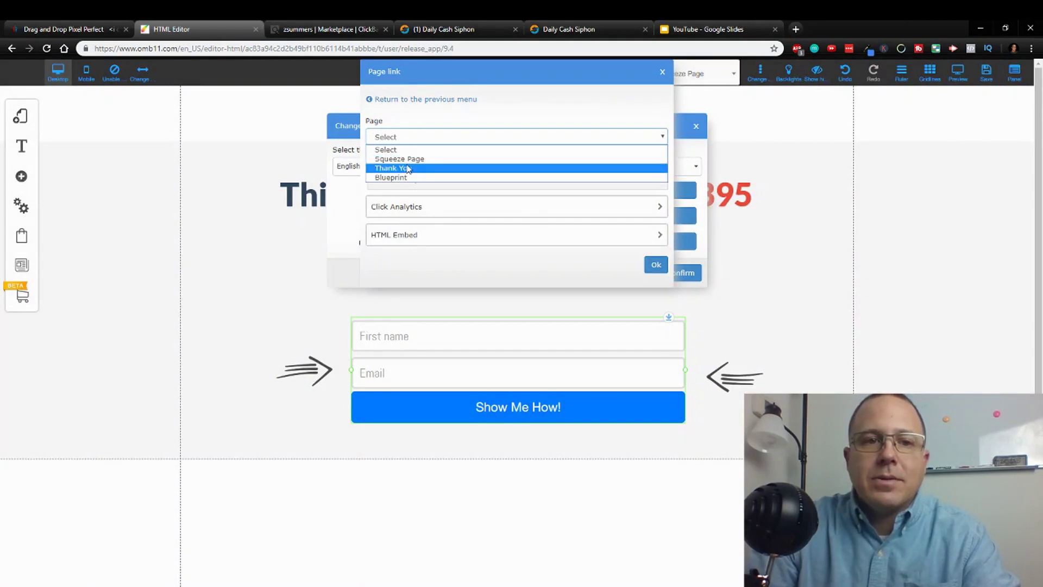
pyautogui.click(410, 168)
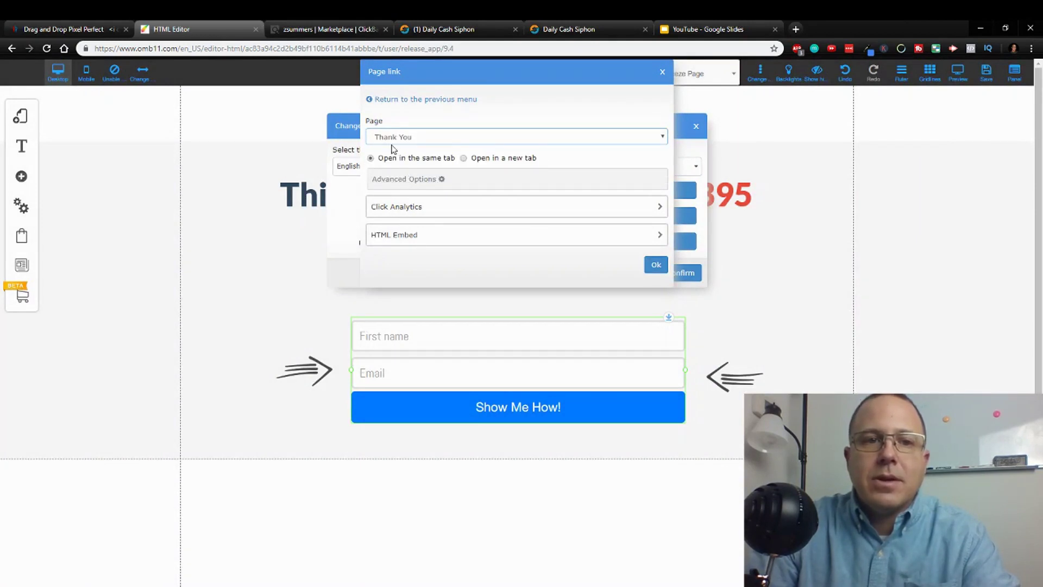
pyautogui.click(655, 267)
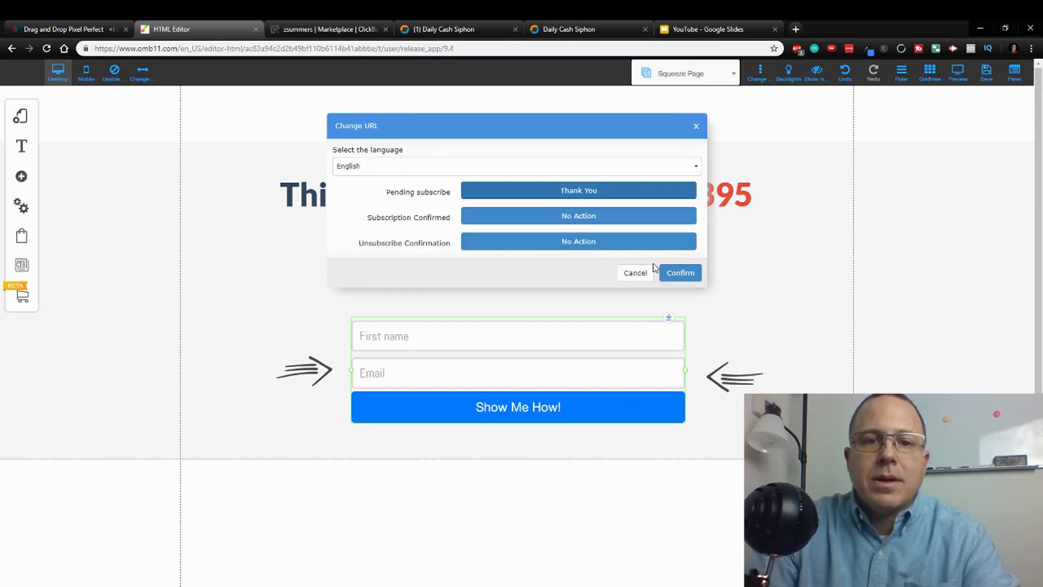
pyautogui.click(593, 218)
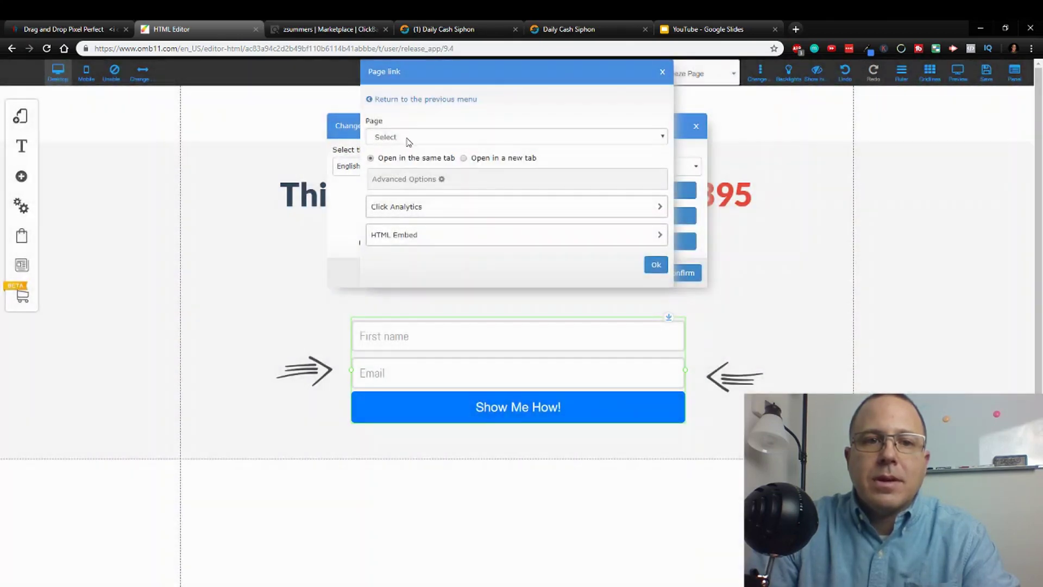
pyautogui.click(408, 140)
pyautogui.click(413, 168)
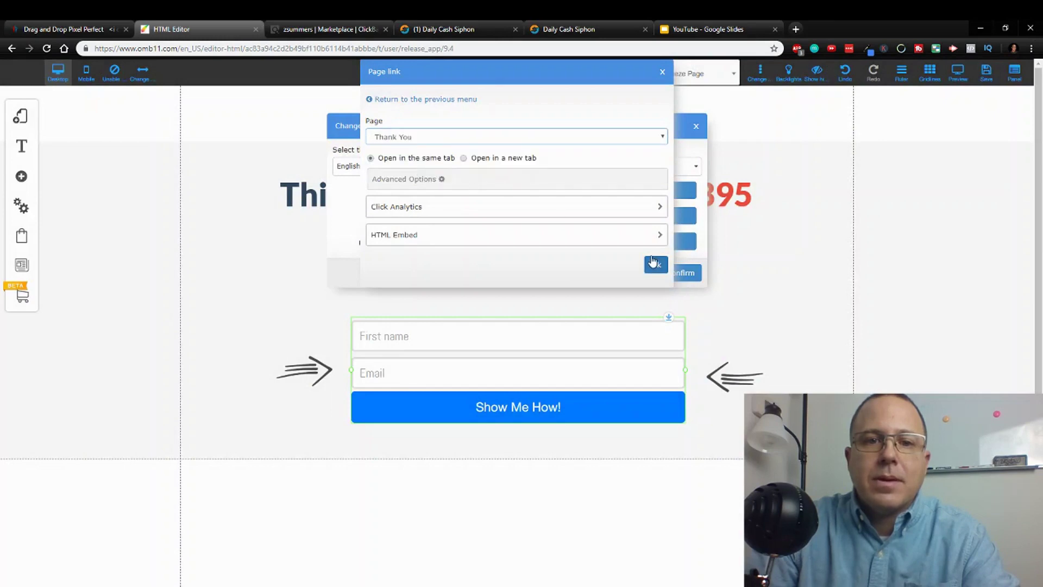
pyautogui.click(655, 265)
# Send unsubscribe confirmations to Thank You too, save the redirects, and recheck them
pyautogui.click(643, 244)
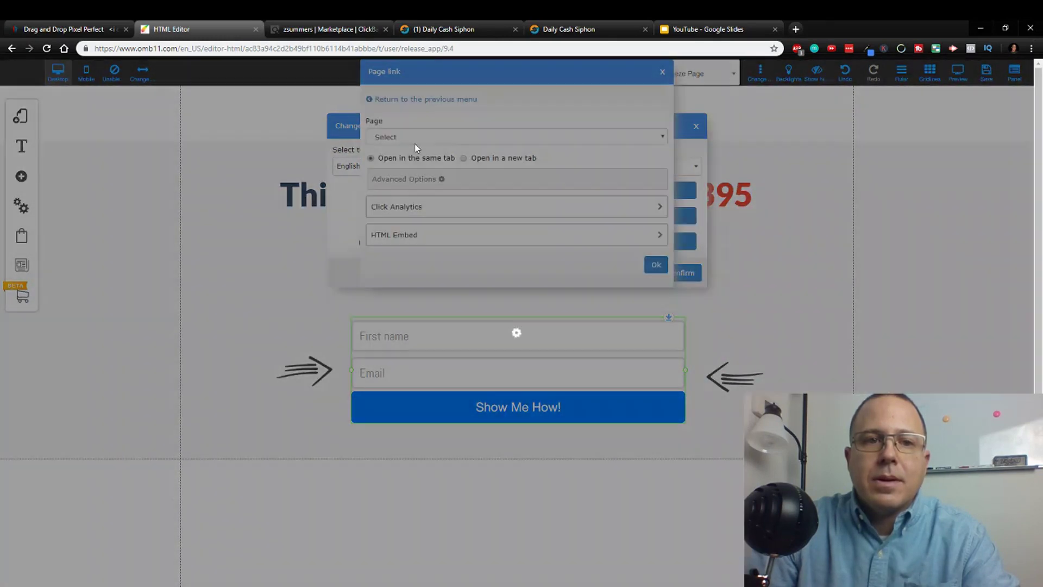
pyautogui.click(401, 139)
pyautogui.click(393, 168)
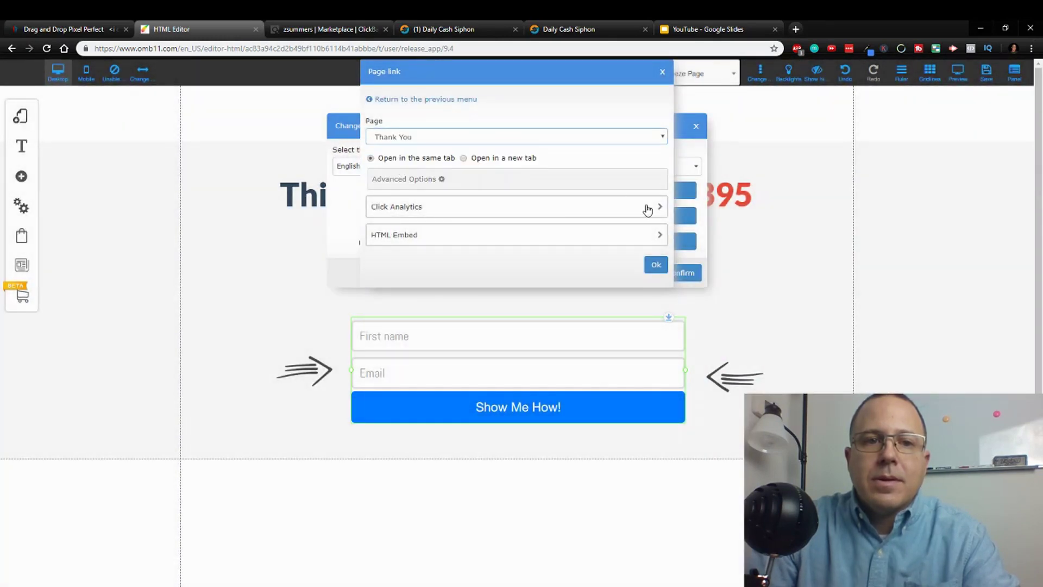
pyautogui.click(656, 265)
pyautogui.click(679, 272)
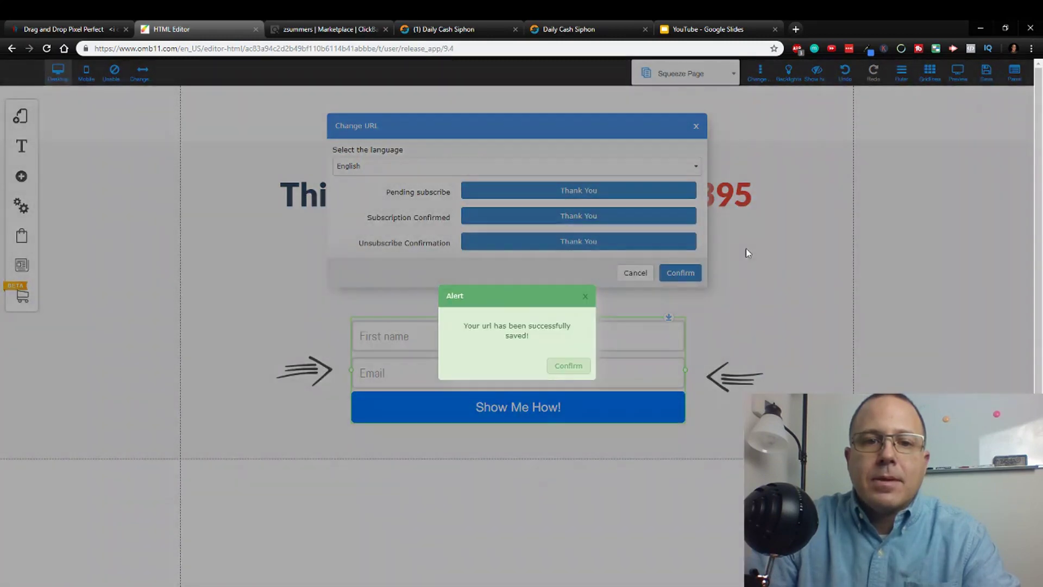
pyautogui.click(551, 365)
pyautogui.click(550, 400)
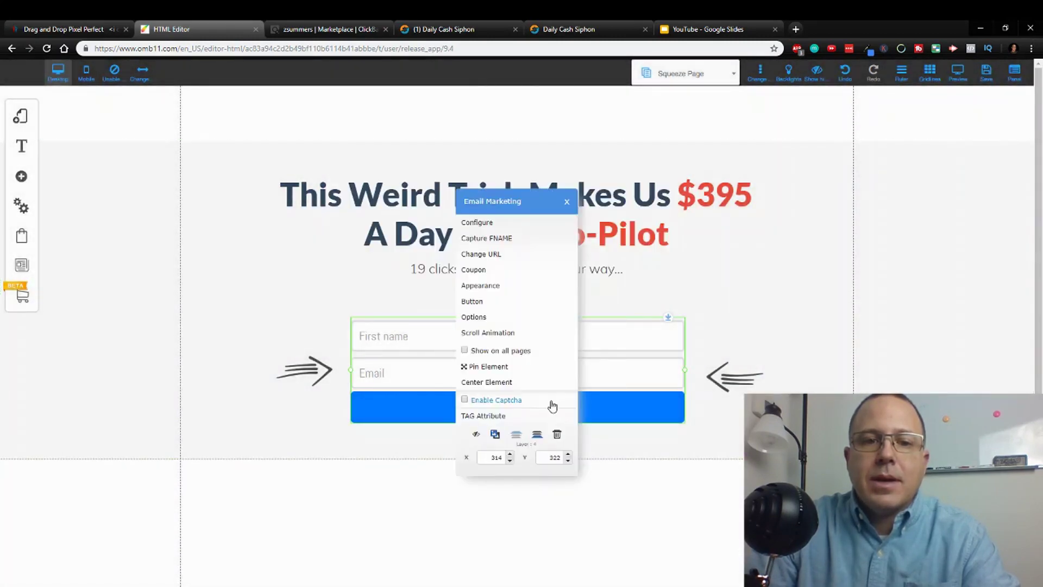
pyautogui.click(502, 260)
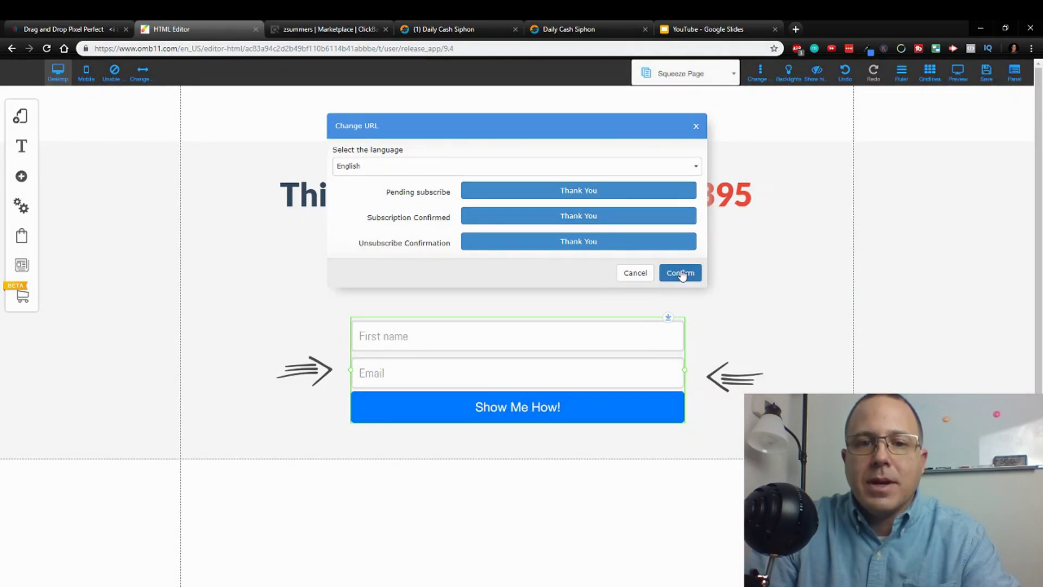
pyautogui.click(639, 278)
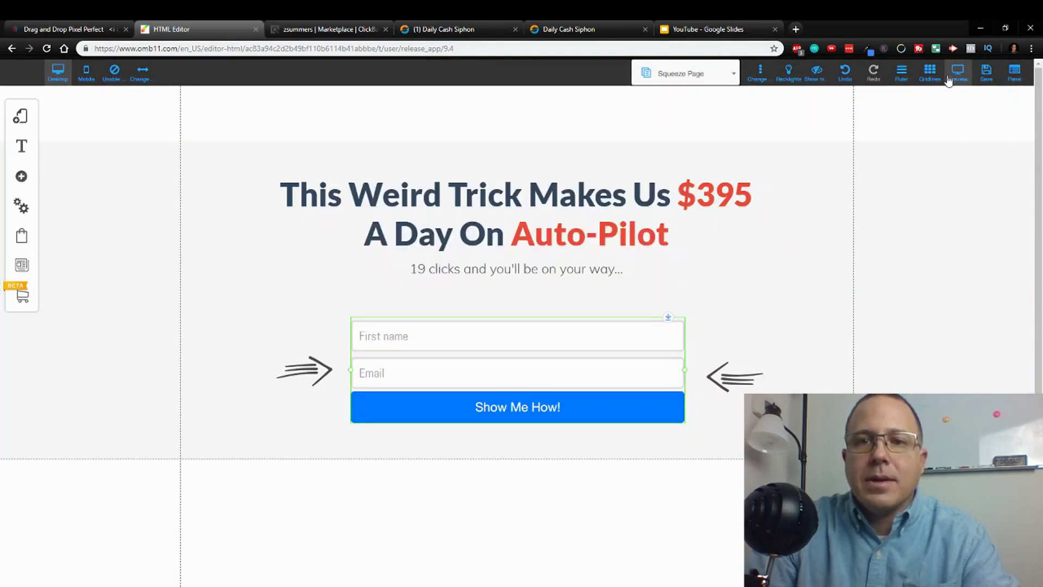
# Save the squeeze page changes and switch to editing the Thank You page
pyautogui.click(986, 71)
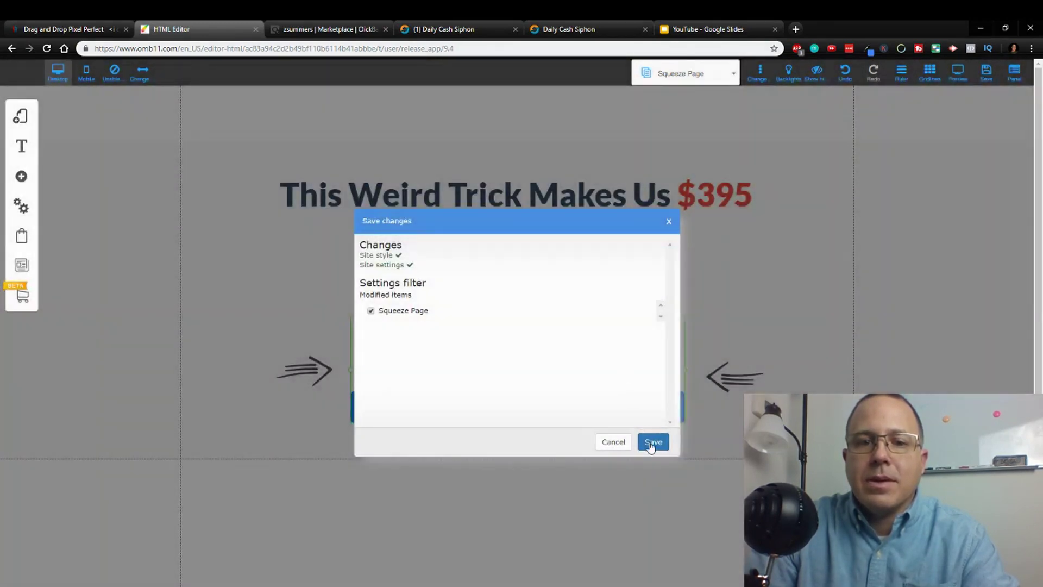
pyautogui.click(651, 442)
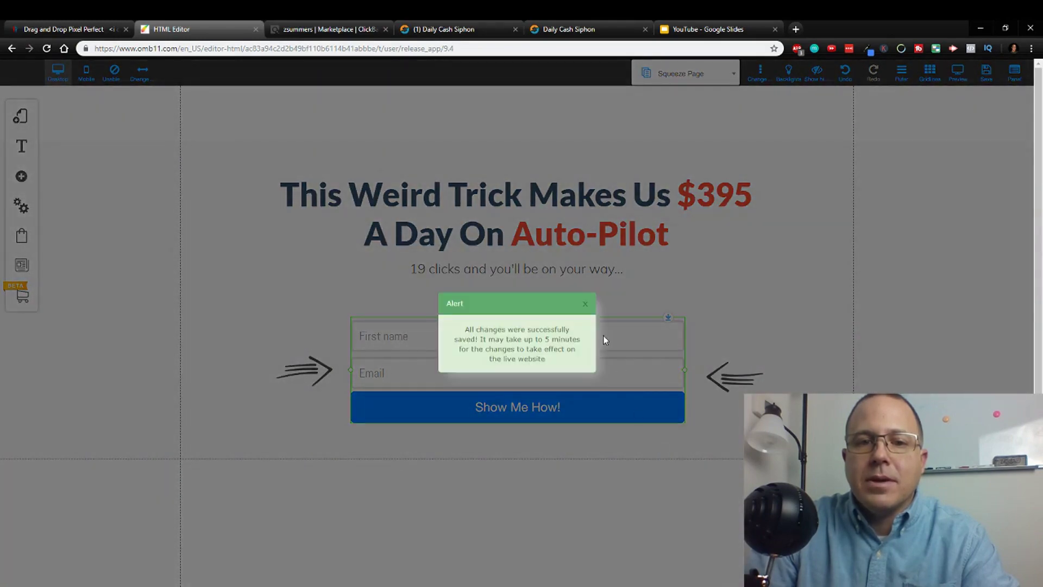
pyautogui.click(586, 307)
pyautogui.click(728, 82)
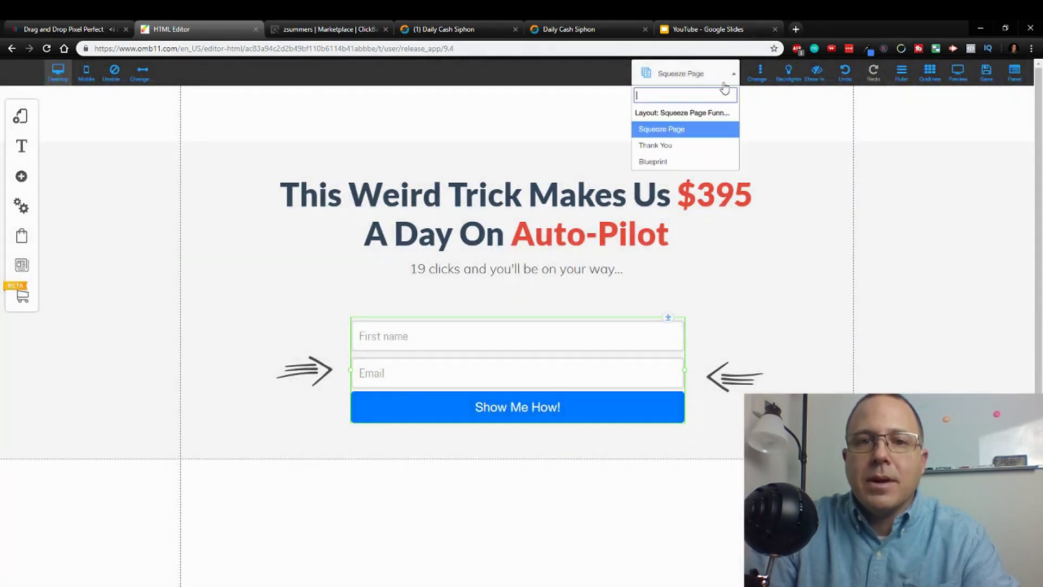
pyautogui.click(680, 147)
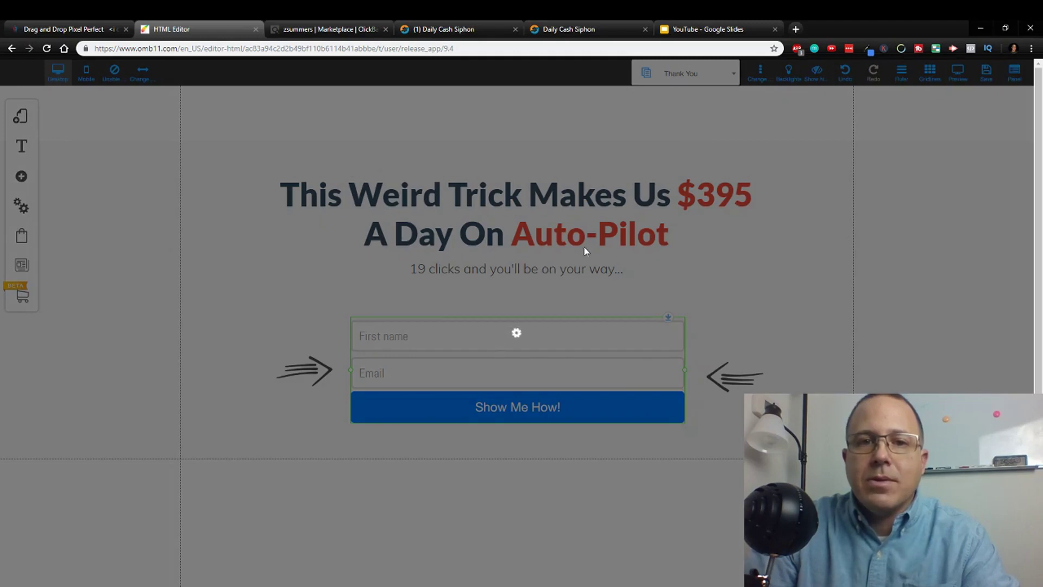
pyautogui.scroll(-2, 523, 297)
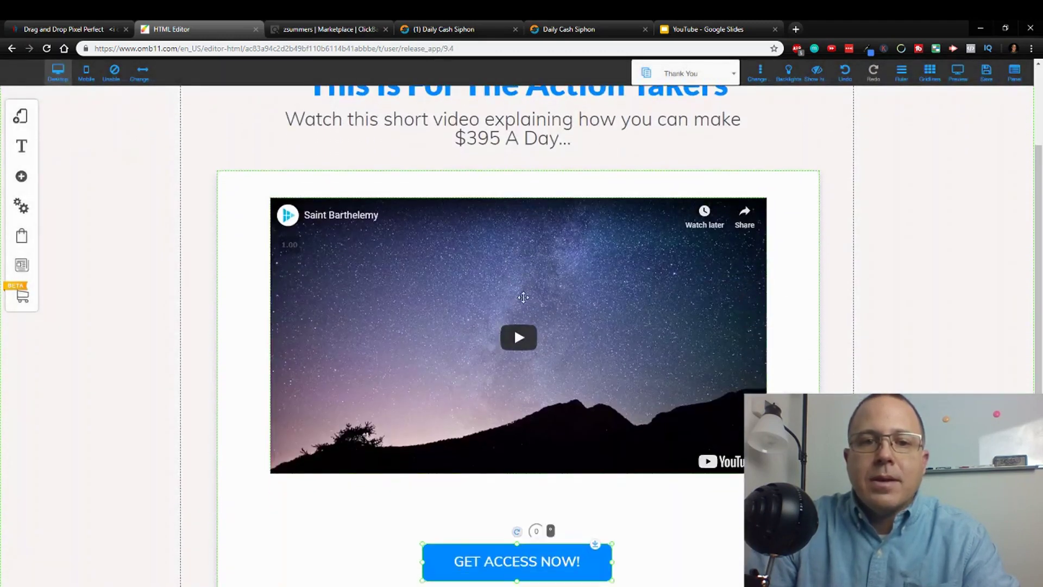
pyautogui.click(538, 259)
pyautogui.click(539, 258)
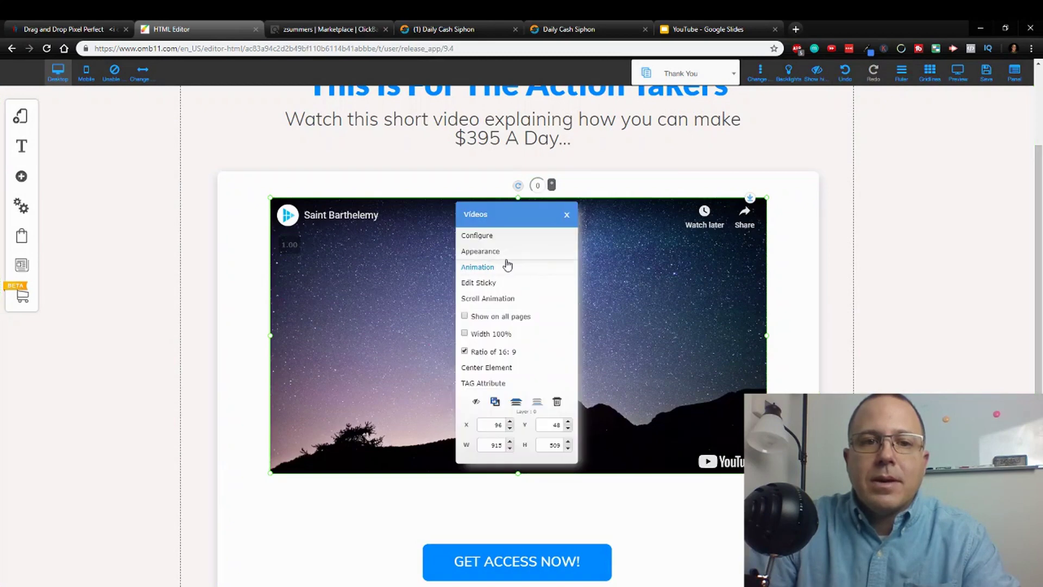
pyautogui.click(492, 239)
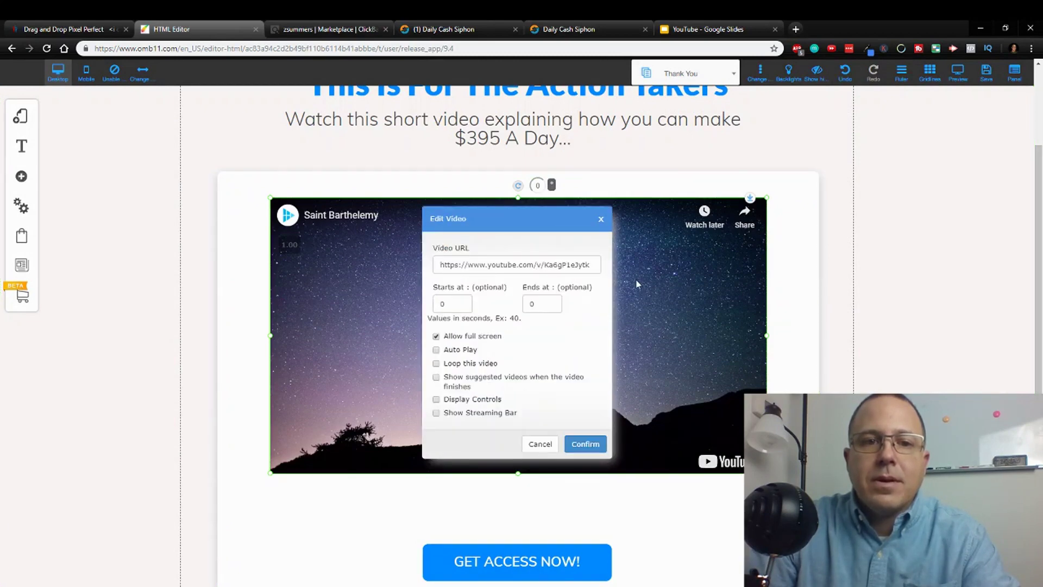
pyautogui.moveTo(597, 266); pyautogui.dragTo(302, 280)
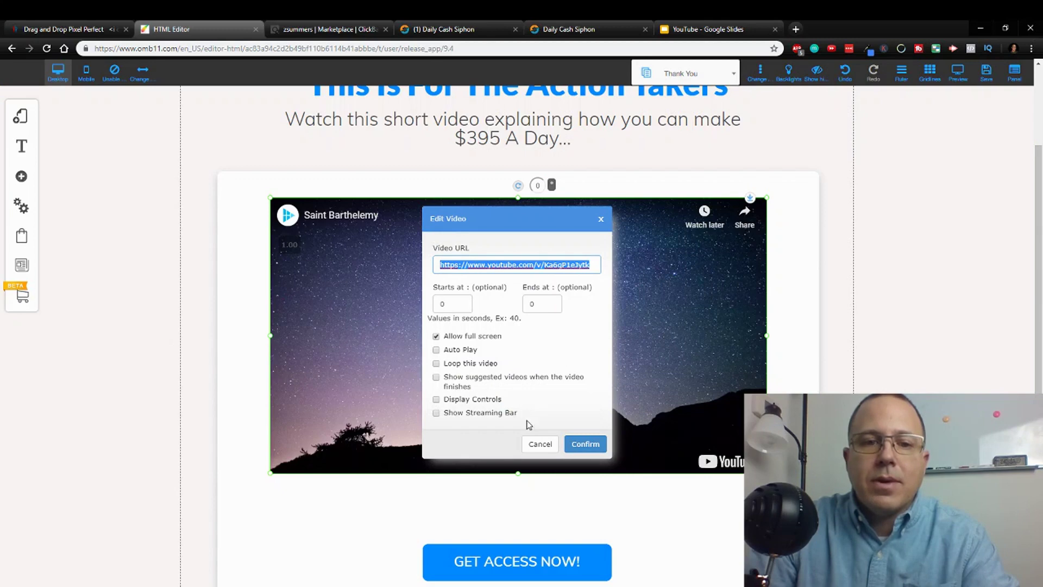
pyautogui.click(540, 444)
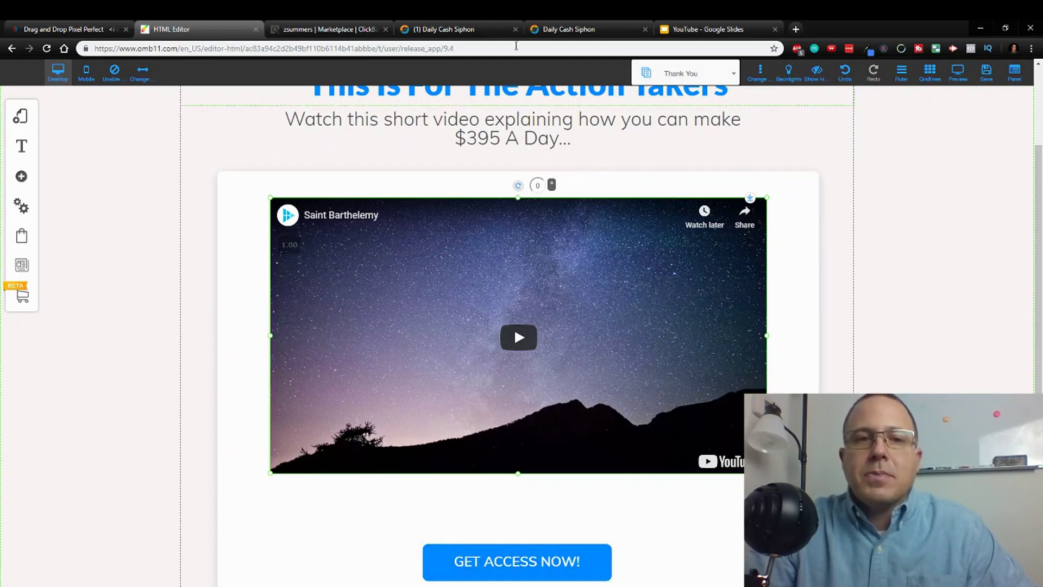
# Look through the ClickBank listing, Daily Cash Siphon sales page and affiliate email templates
pyautogui.click(336, 29)
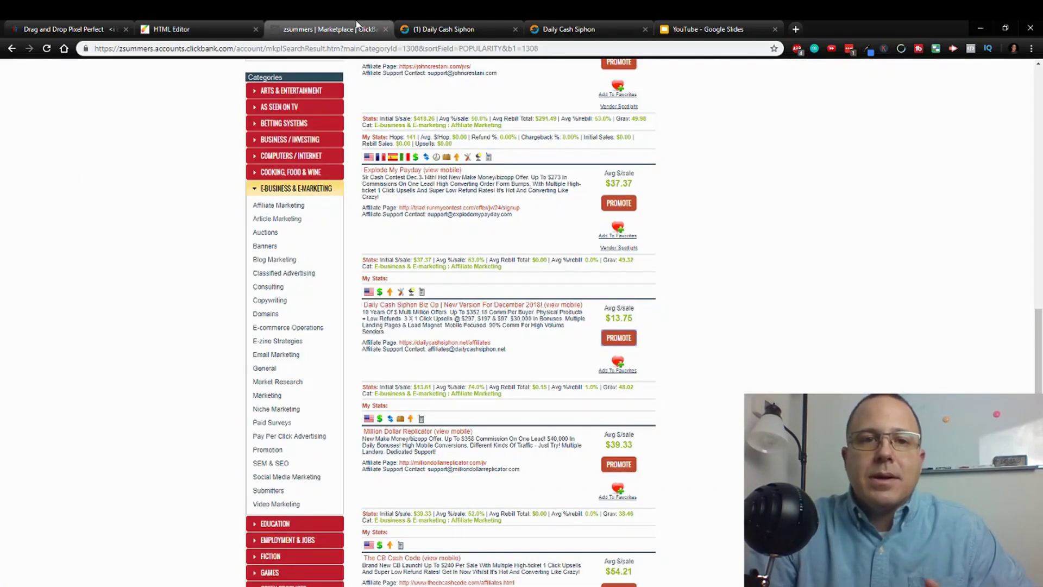
pyautogui.click(455, 33)
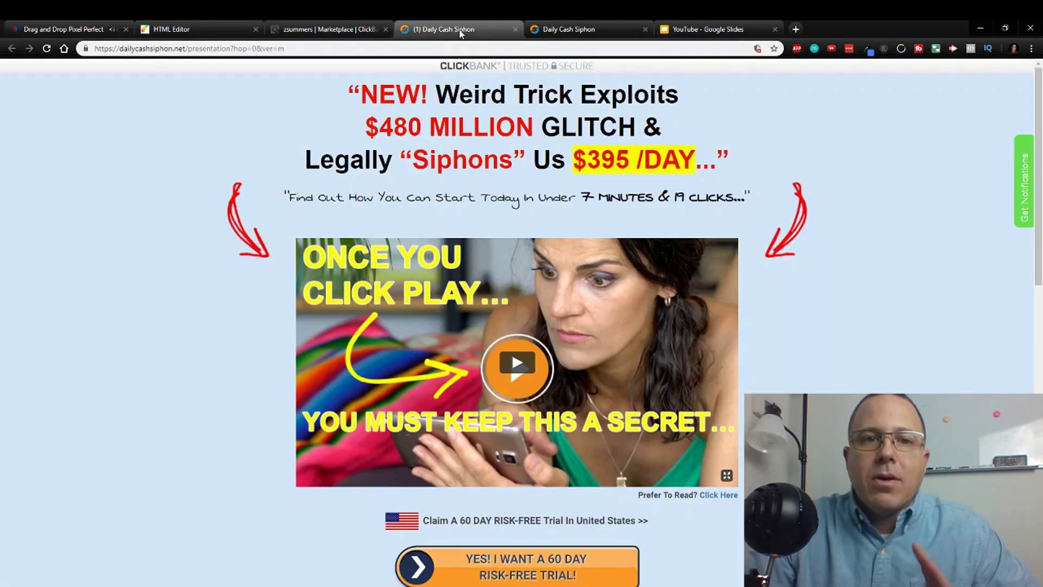
pyautogui.click(562, 29)
pyautogui.scroll(8, 424, 268)
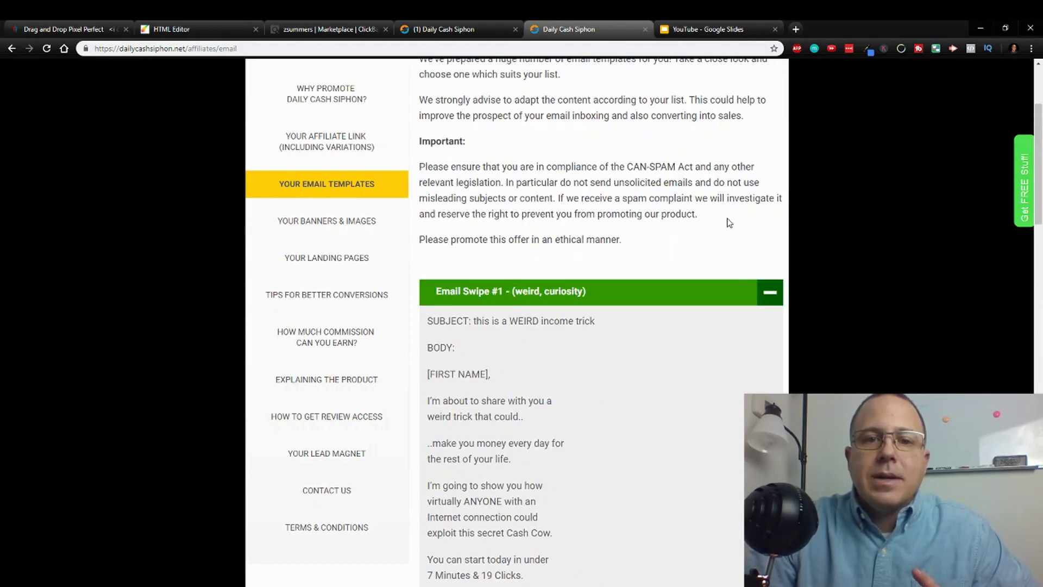
pyautogui.click(769, 291)
pyautogui.scroll(-6, 629, 261)
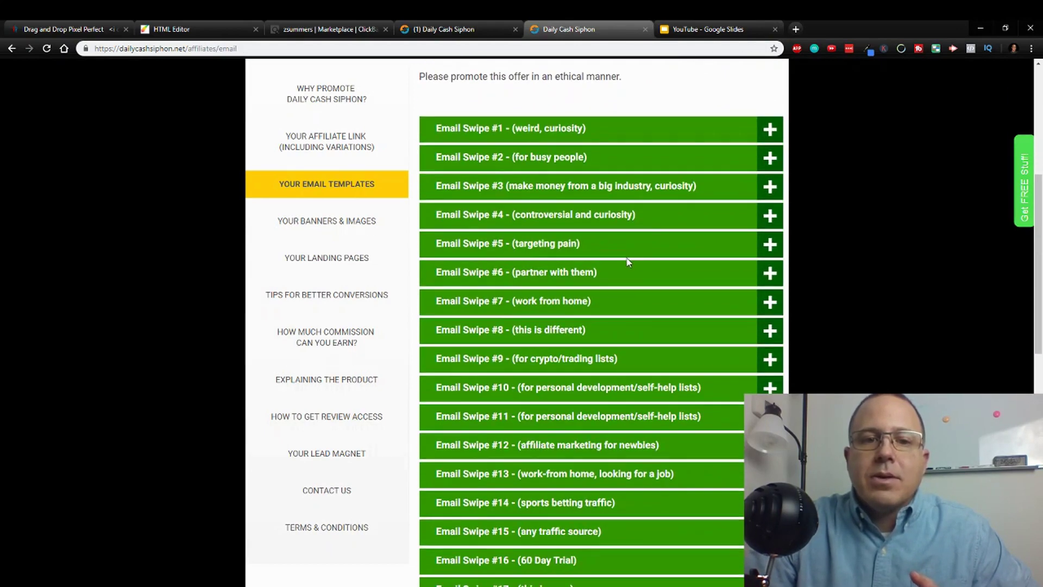
pyautogui.scroll(-1, 629, 261)
pyautogui.scroll(4, 587, 202)
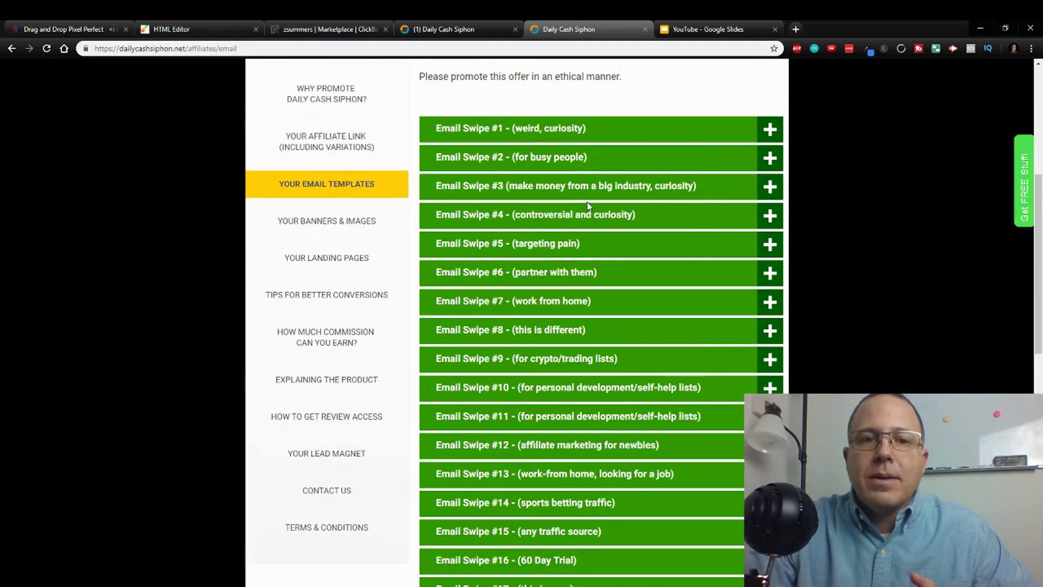
pyautogui.scroll(-2, 587, 202)
pyautogui.scroll(1, 588, 205)
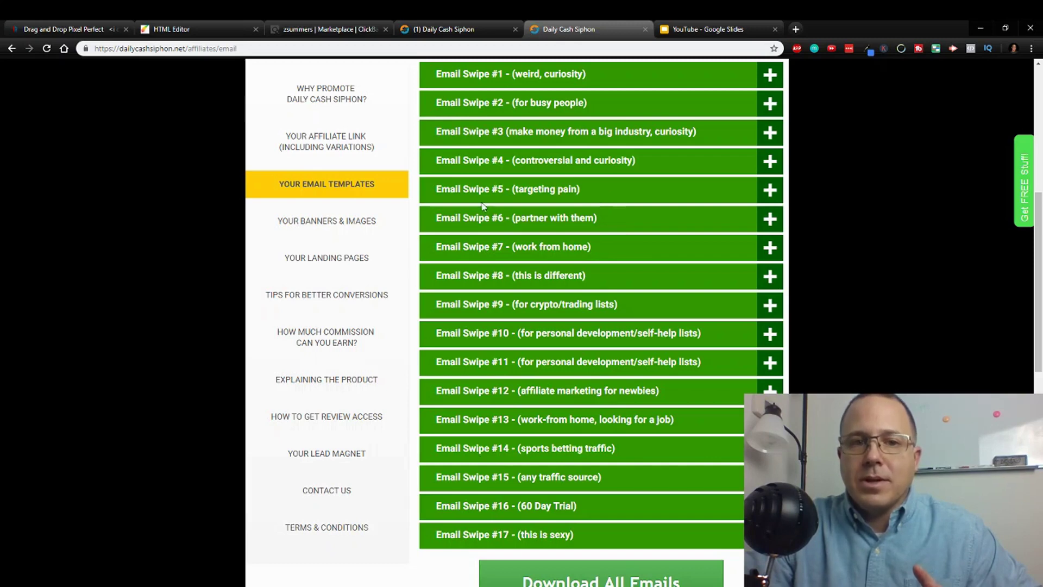
# Expand and read Email Swipe #1, then go back to the Thank You page editor
pyautogui.click(770, 76)
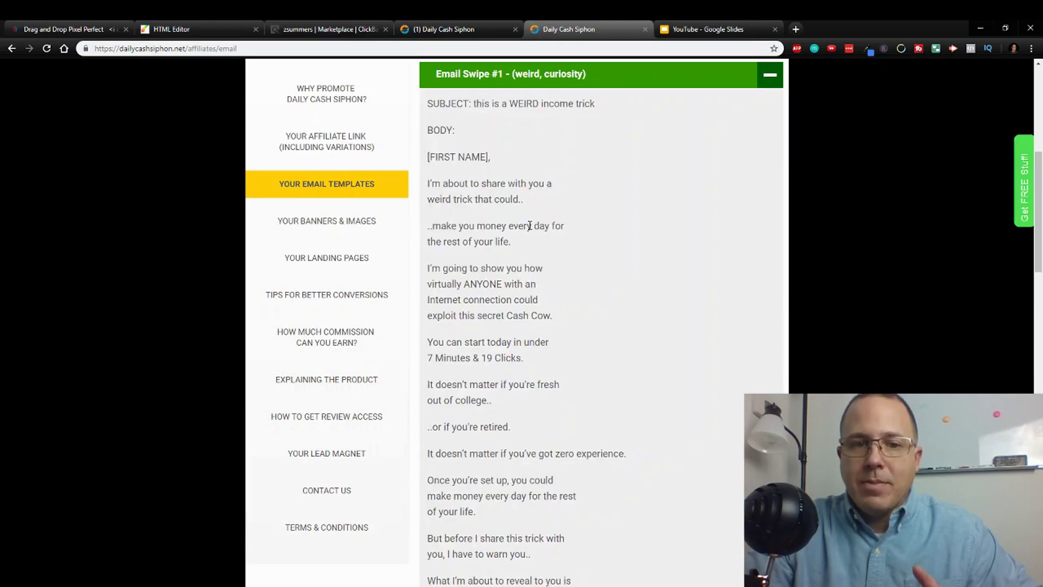
pyautogui.scroll(-9, 519, 244)
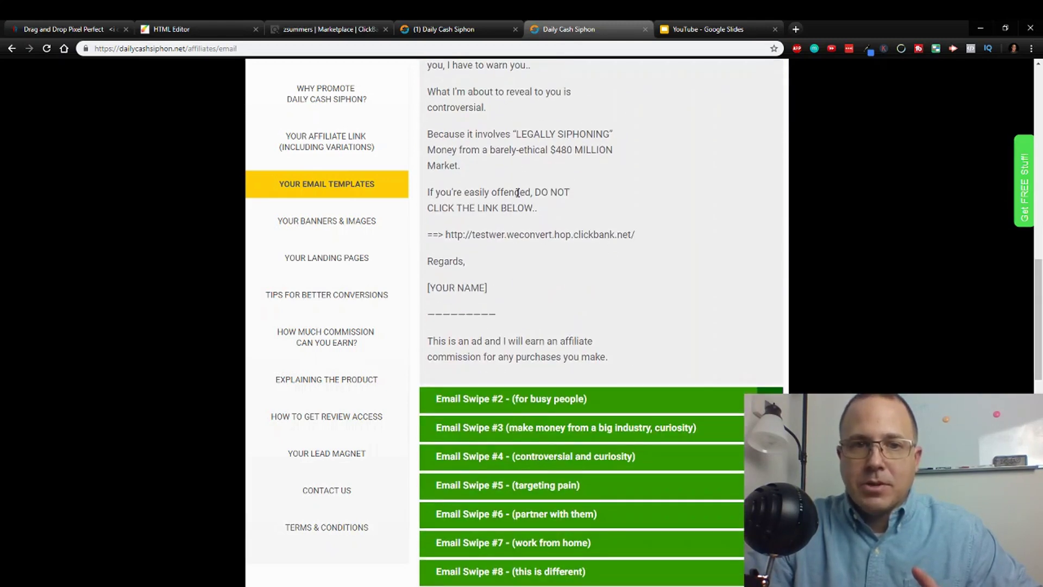
pyautogui.scroll(9, 518, 208)
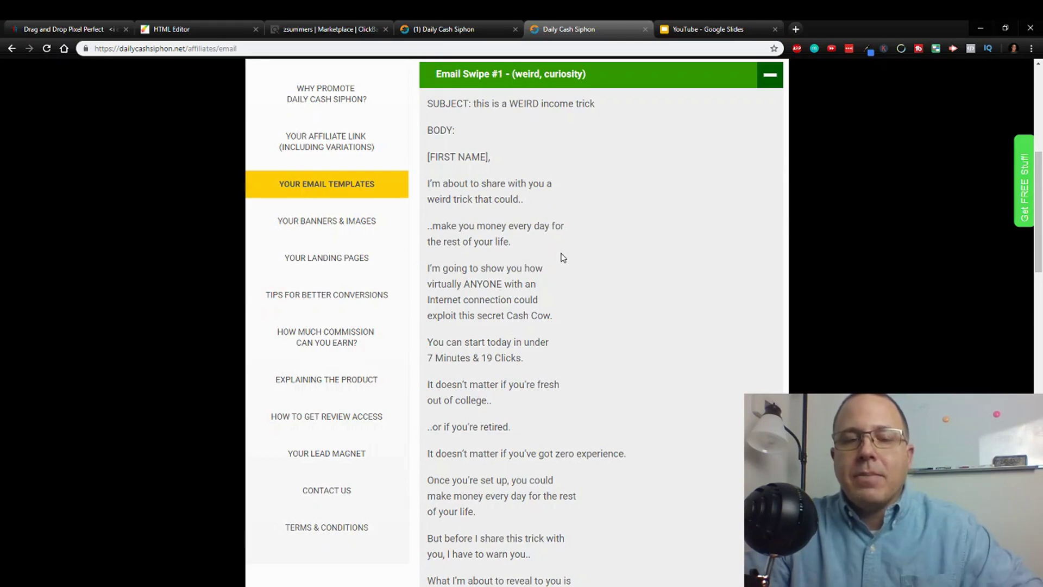
pyautogui.click(178, 31)
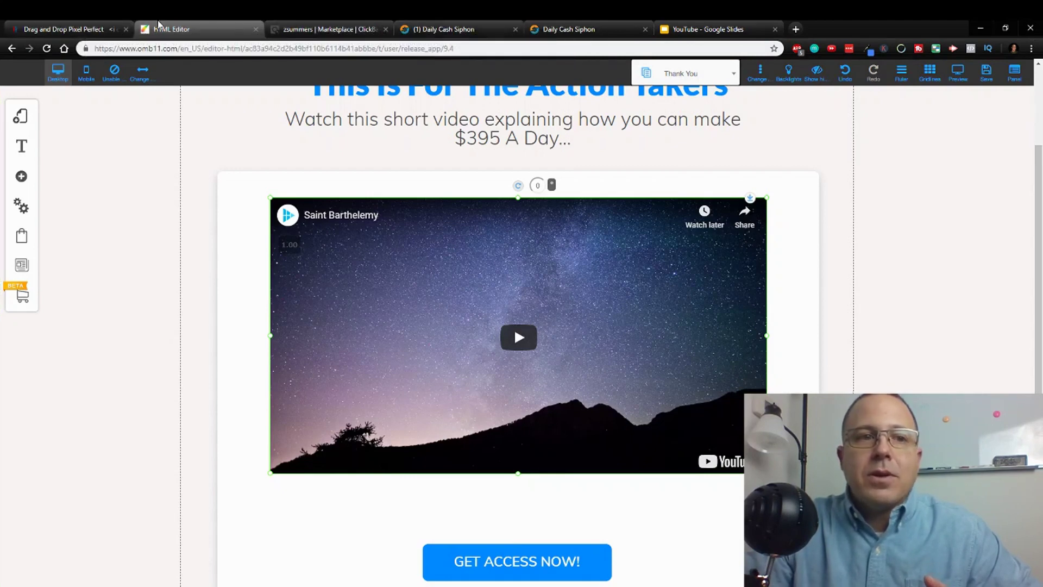
# Return to the Builderall dashboard and show the My sites list
pyautogui.click(73, 30)
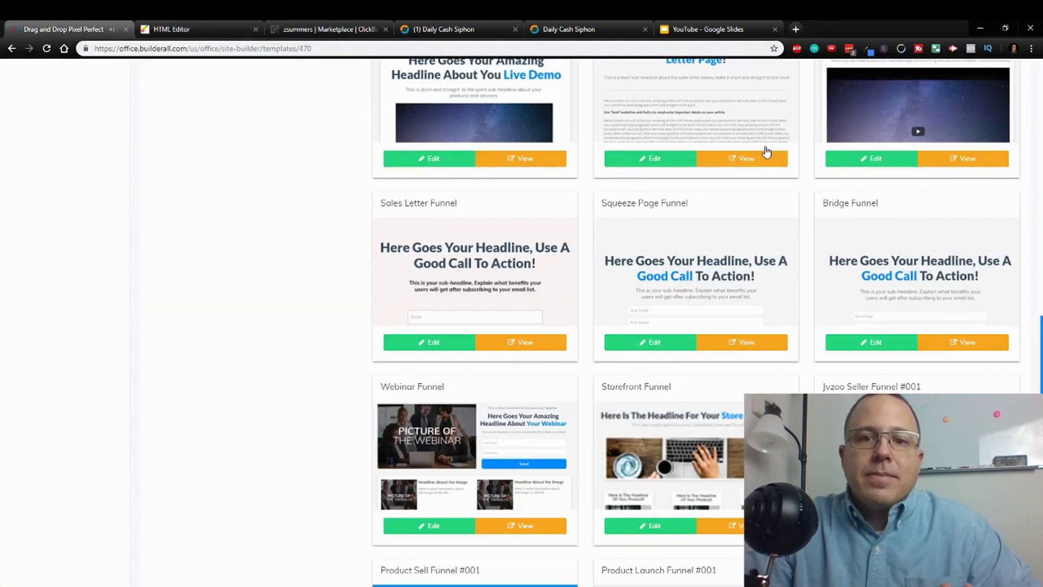
pyautogui.scroll(10, 796, 290)
pyautogui.scroll(10, 797, 287)
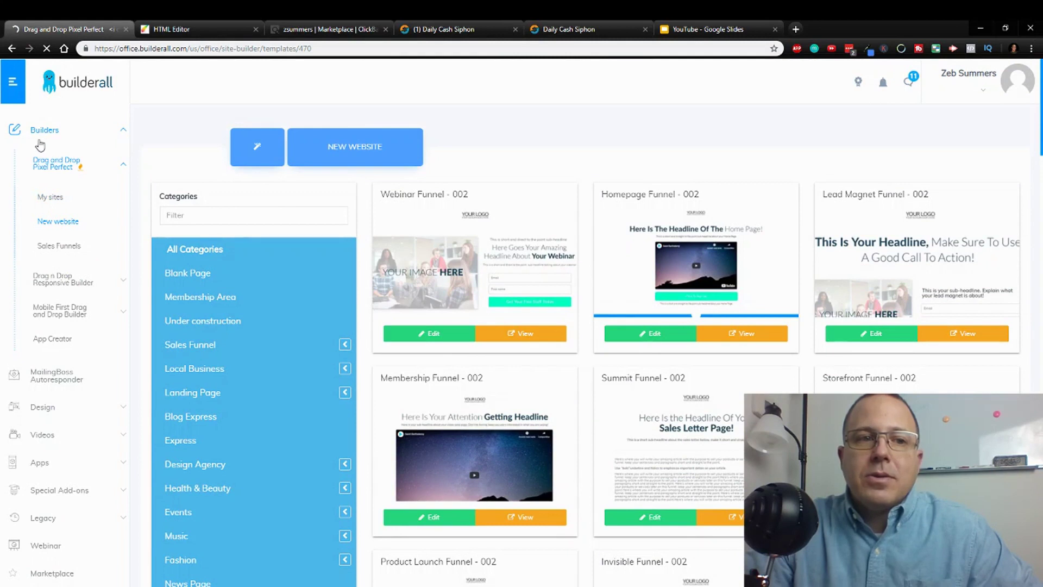
pyautogui.click(49, 197)
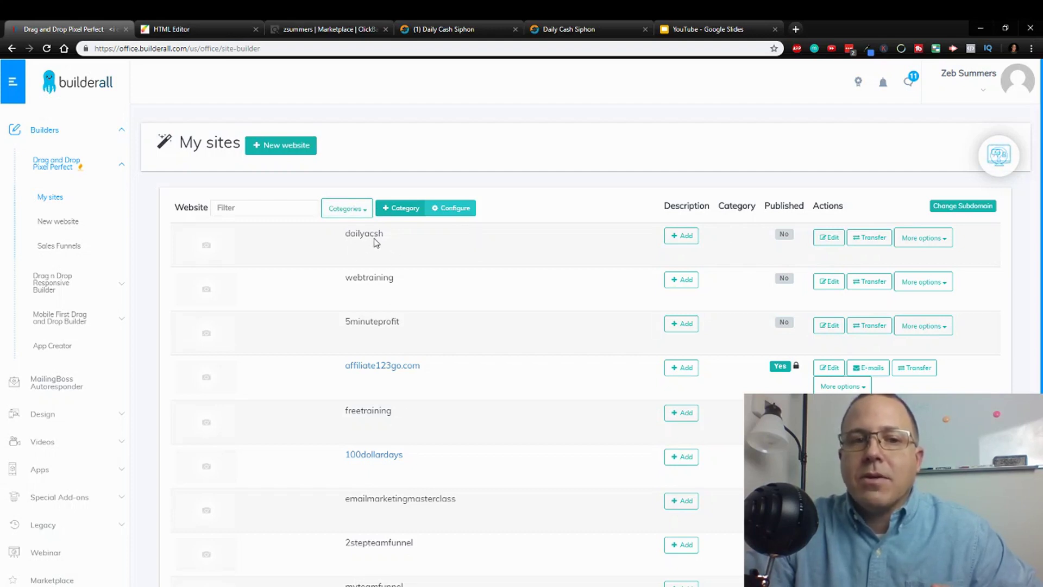
# Publish the dailyacsh site and open its live page at affiliate123go.builderall.net/dailyacsh
pyautogui.click(929, 239)
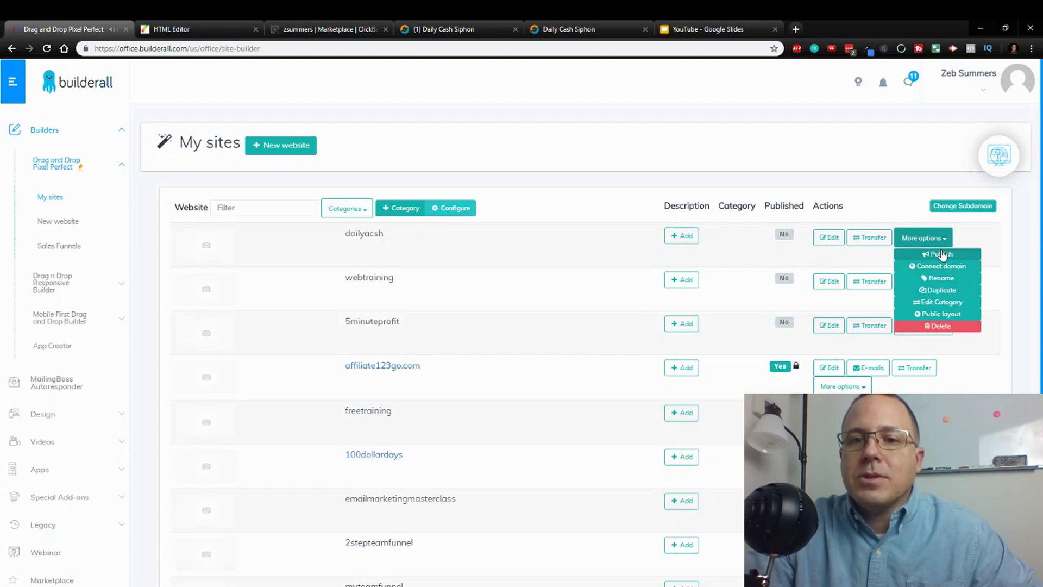
pyautogui.click(908, 255)
pyautogui.click(574, 111)
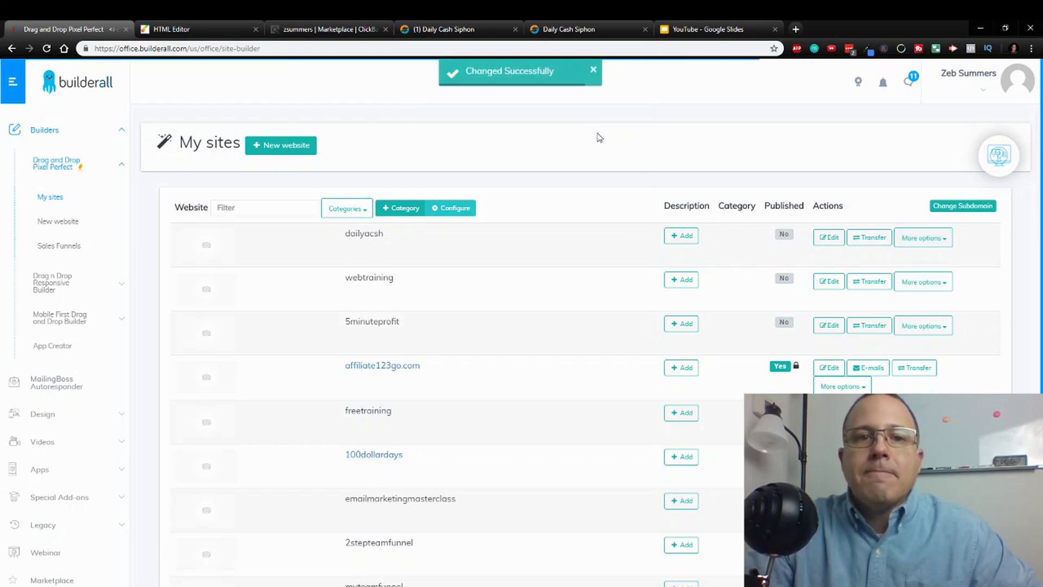
pyautogui.click(358, 234)
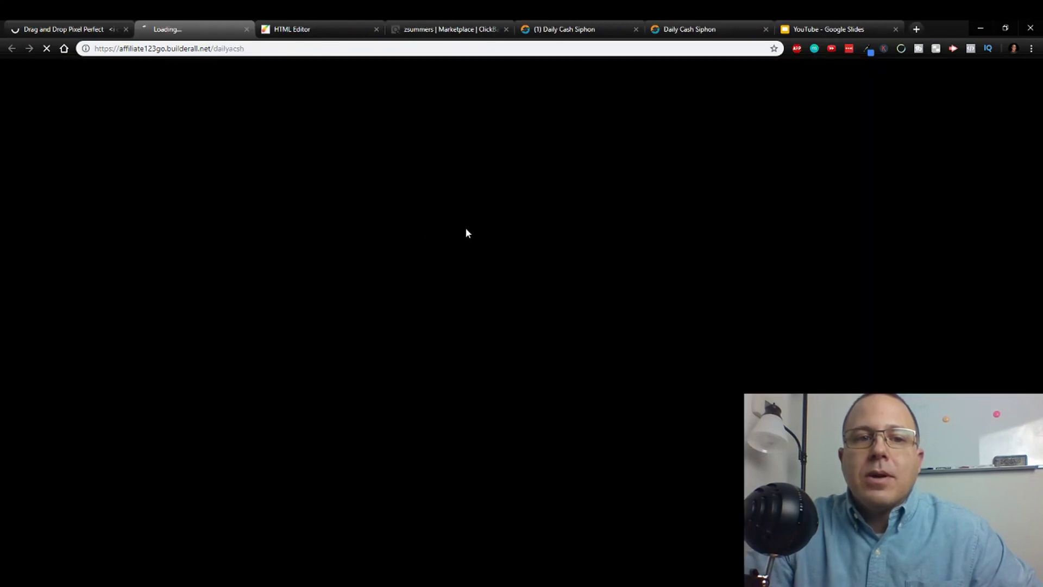
# Submit the live squeeze page's opt-in form with a test first name and test email
pyautogui.click(224, 49)
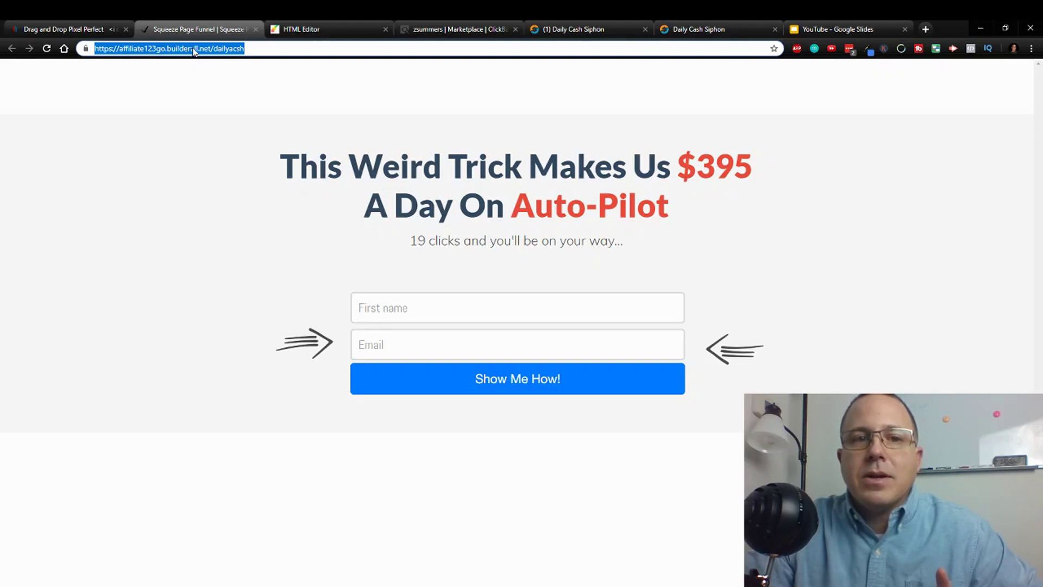
pyautogui.click(389, 311)
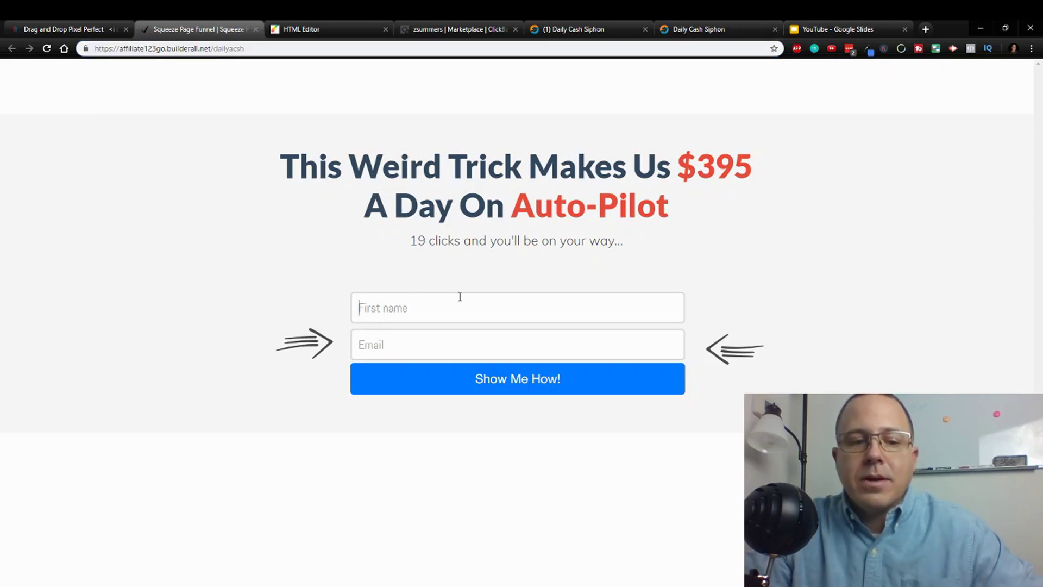
pyautogui.write('tst')
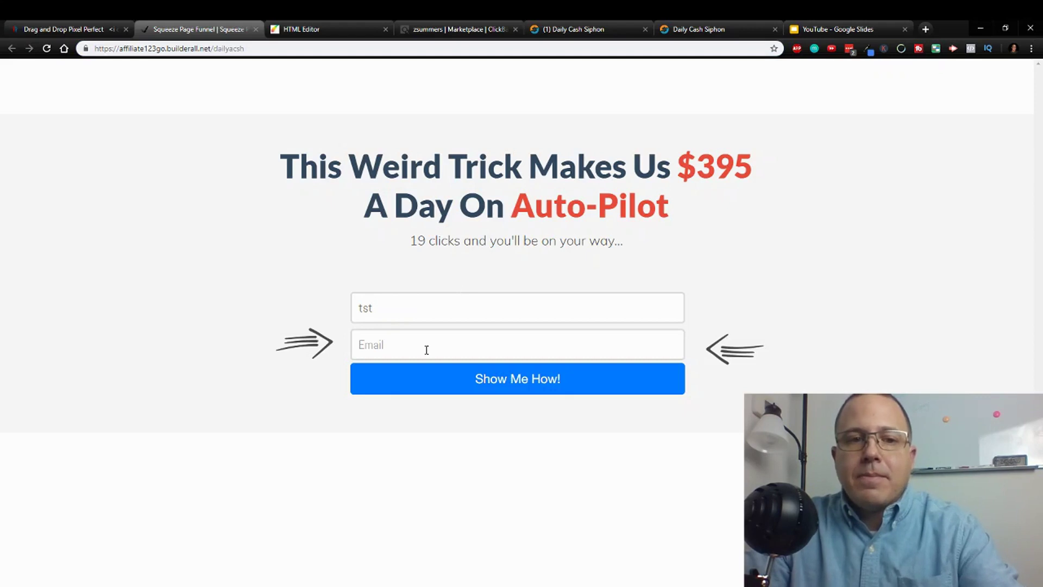
pyautogui.click(435, 333)
pyautogui.write('test')
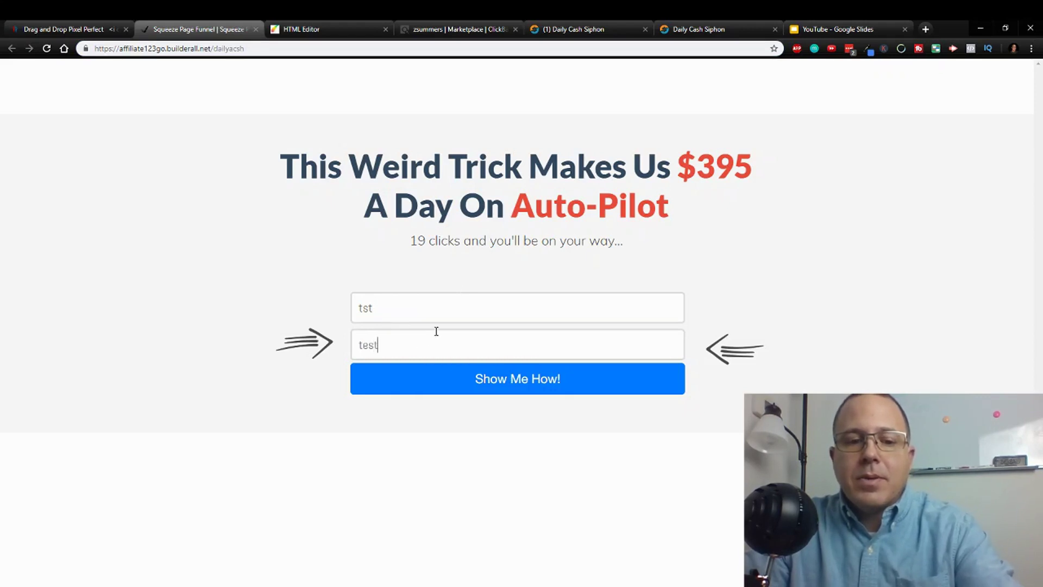
pyautogui.write('@g')
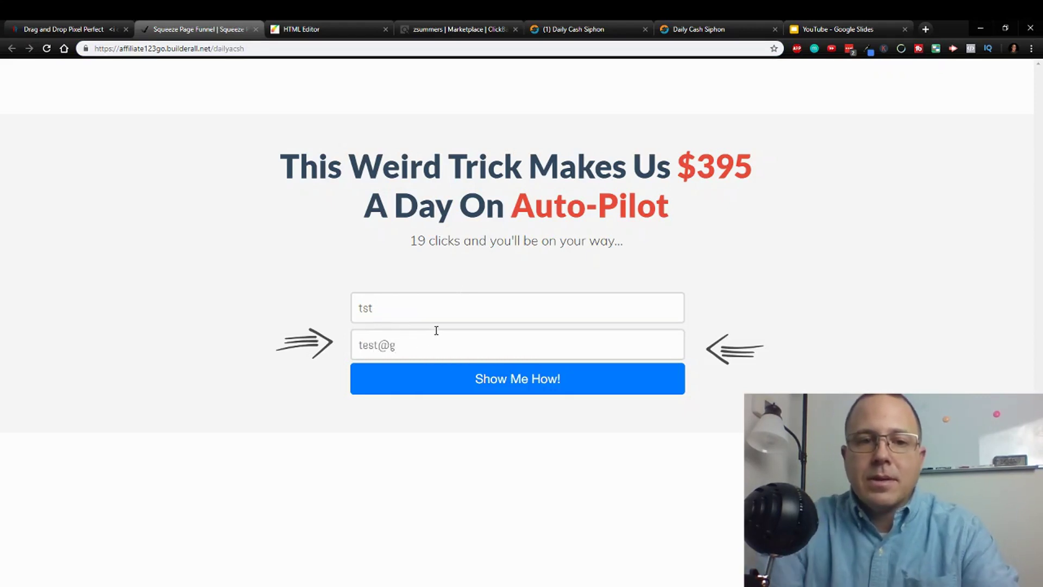
pyautogui.write('mail.com')
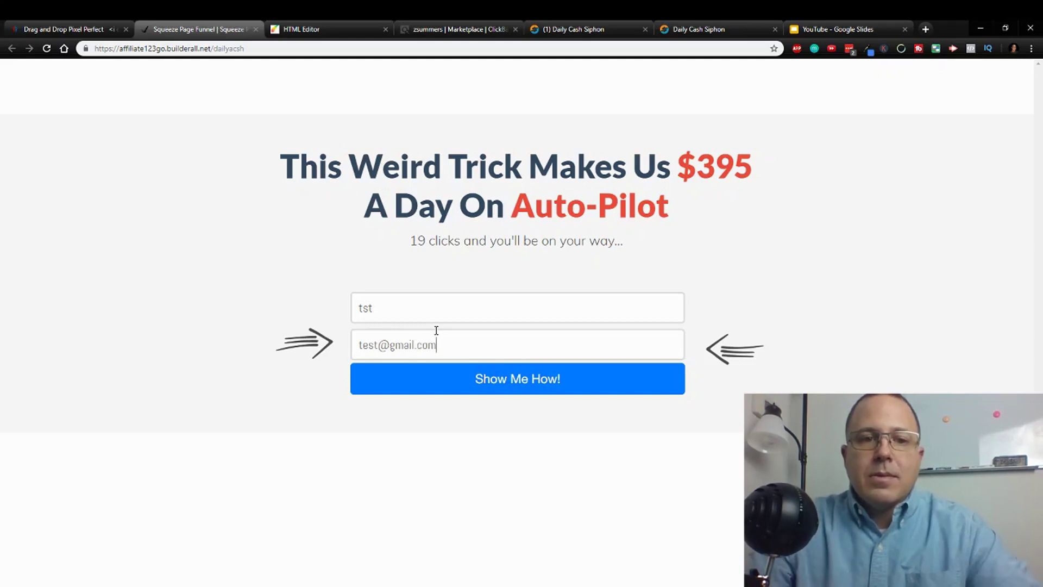
pyautogui.click(475, 379)
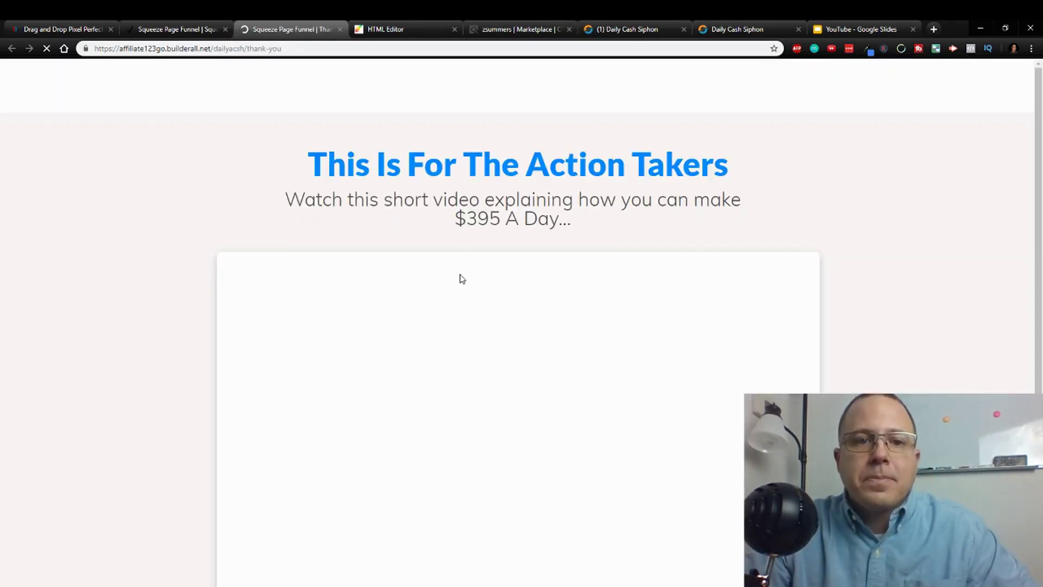
# Claim the 60-day risk-free trial and continue through to the $37 ClickBank Secure Checkout
pyautogui.scroll(-2, 497, 221)
pyautogui.scroll(1, 547, 308)
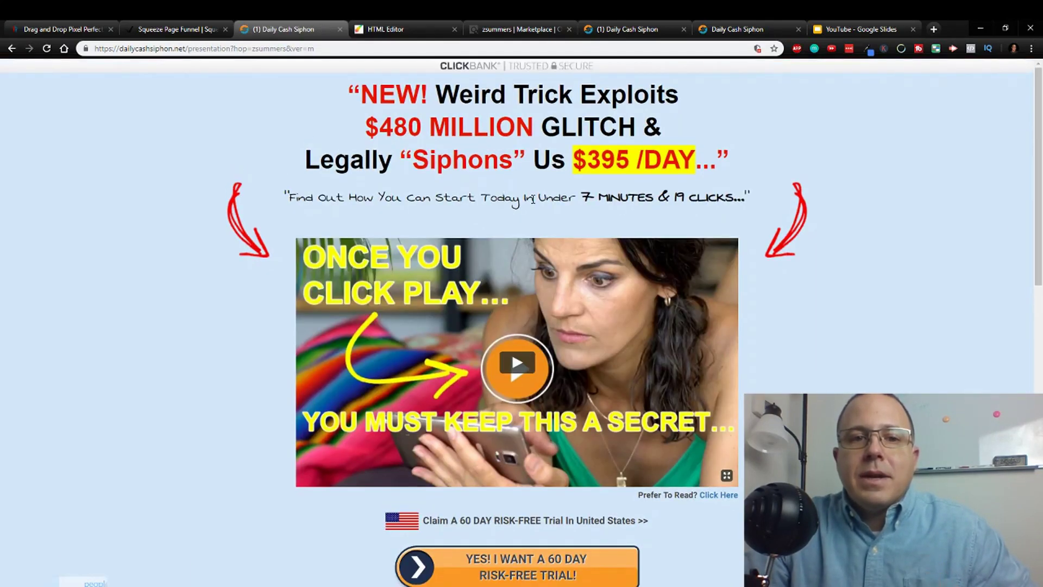
pyautogui.scroll(-2, 607, 446)
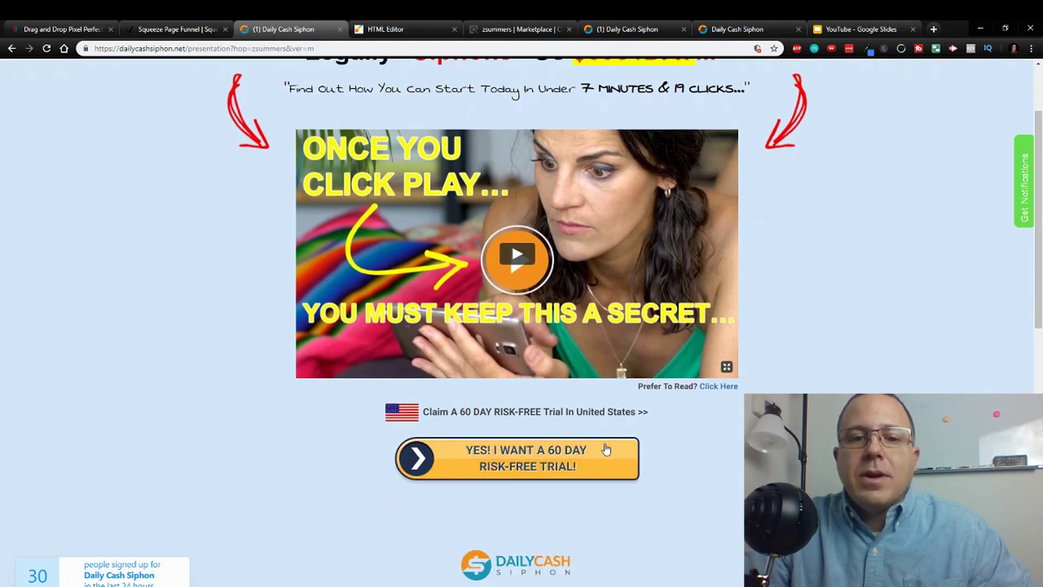
pyautogui.click(535, 455)
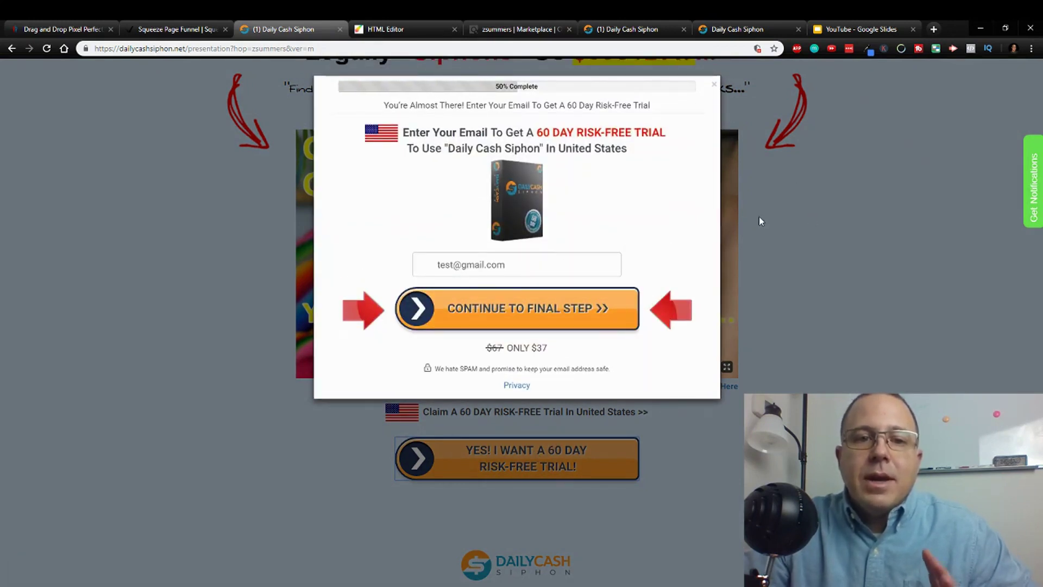
pyautogui.click(601, 320)
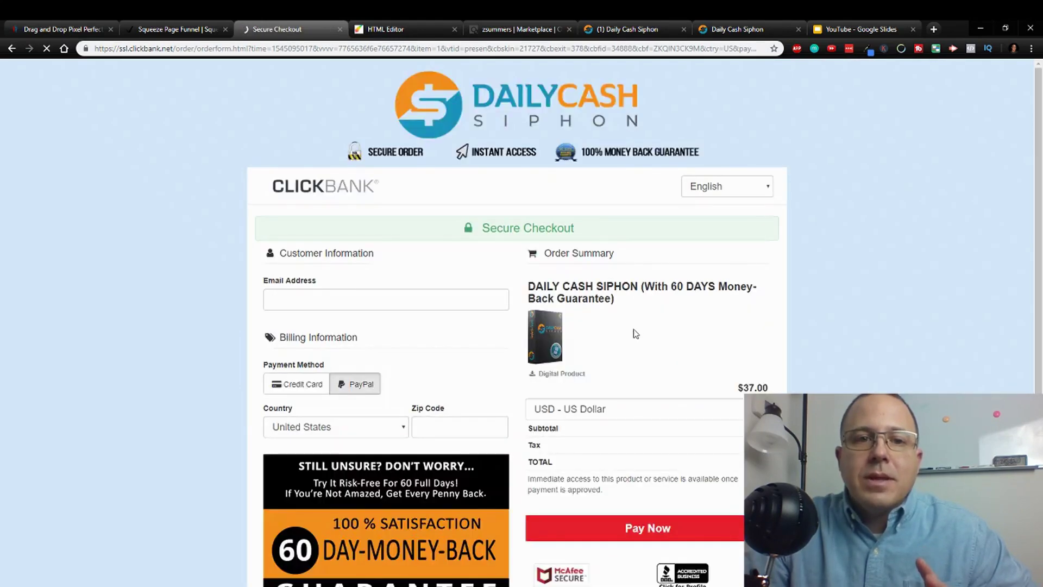
pyautogui.scroll(-2, 635, 333)
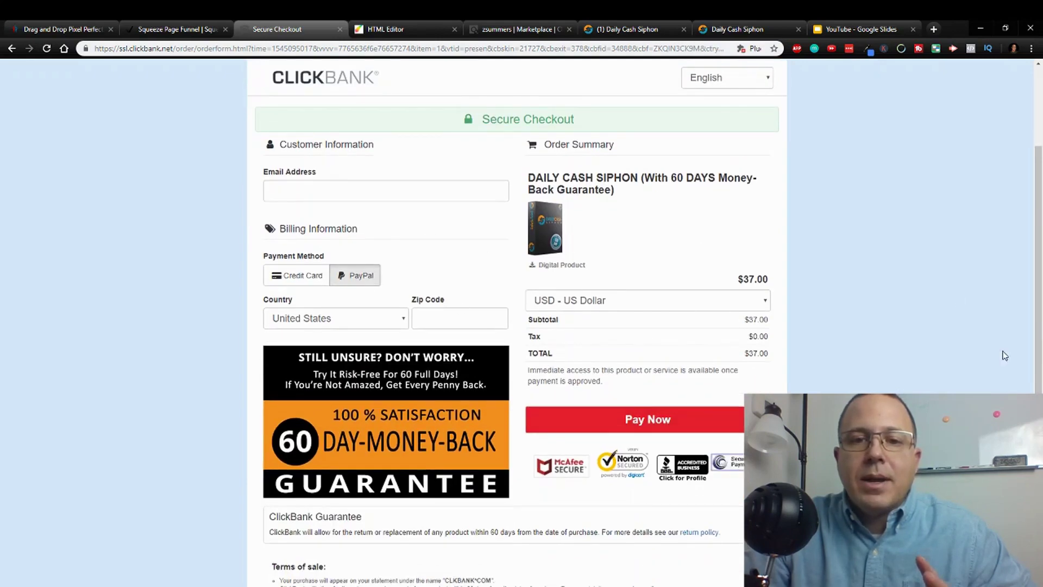
pyautogui.scroll(-2, 1002, 355)
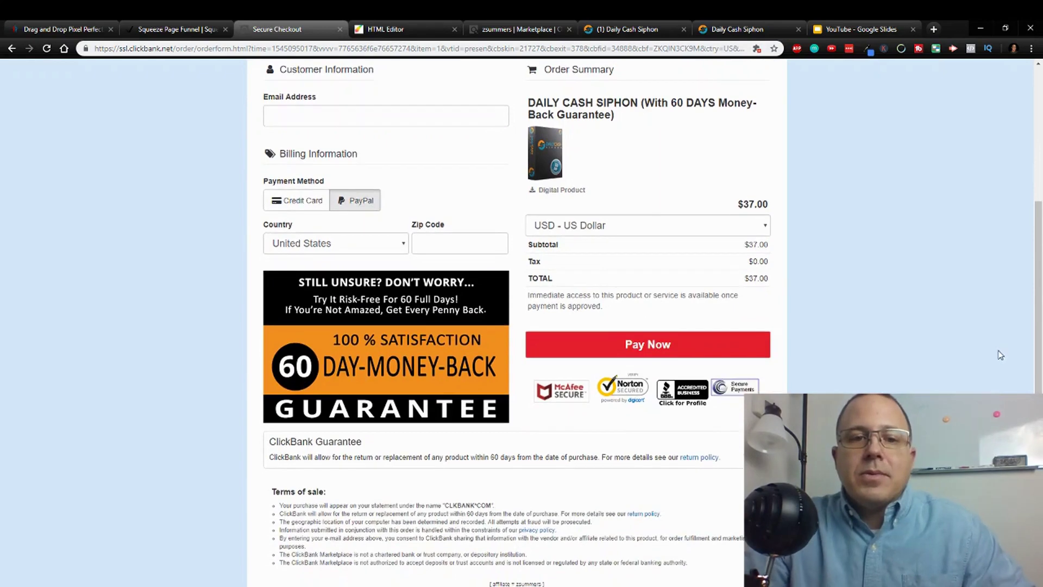
# Close the checkout and squeeze page tabs, keep the HTML Editor open, and return to My sites
pyautogui.click(337, 28)
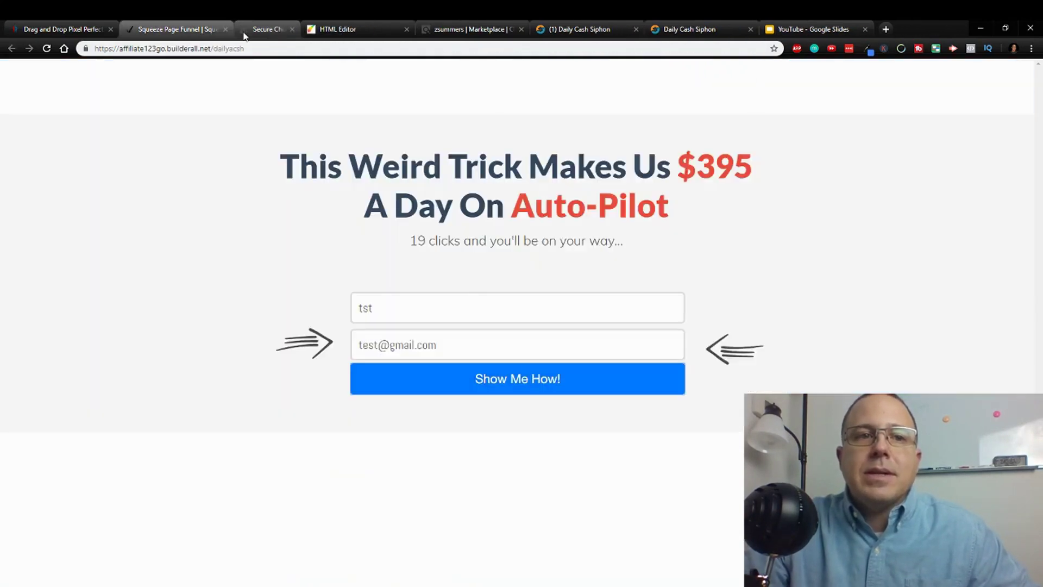
pyautogui.click(225, 30)
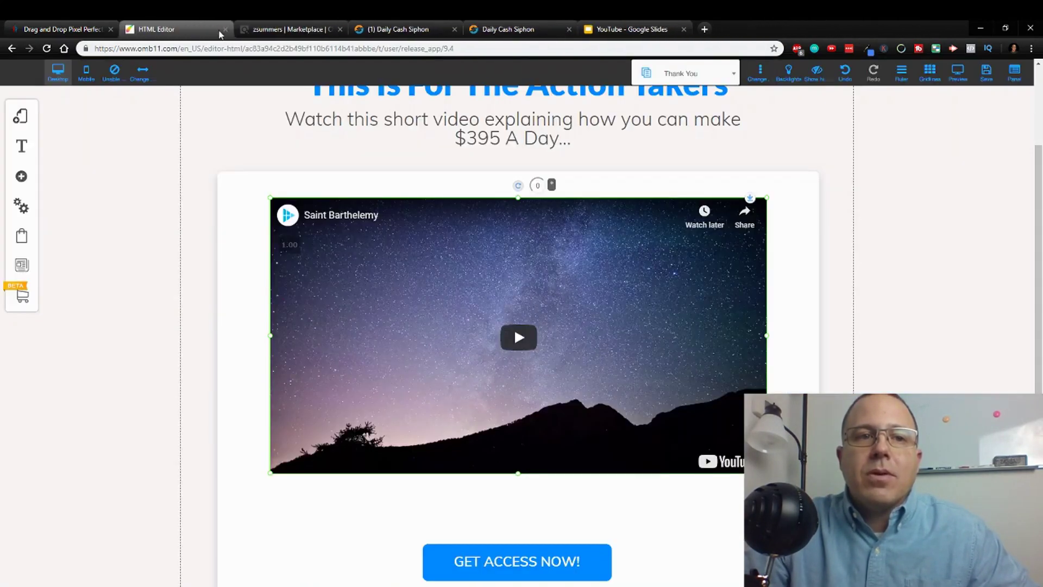
pyautogui.click(225, 30)
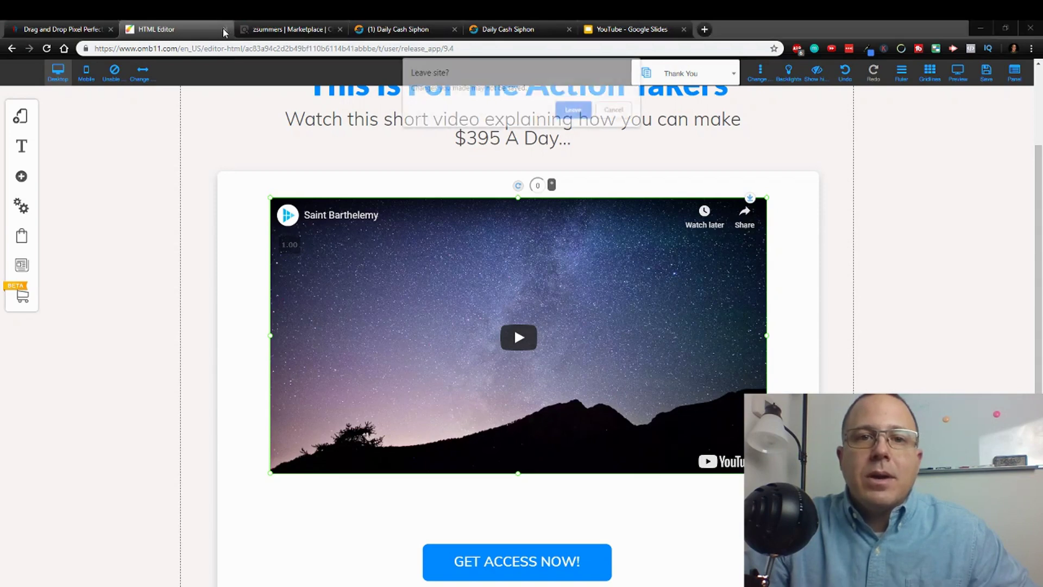
pyautogui.click(616, 110)
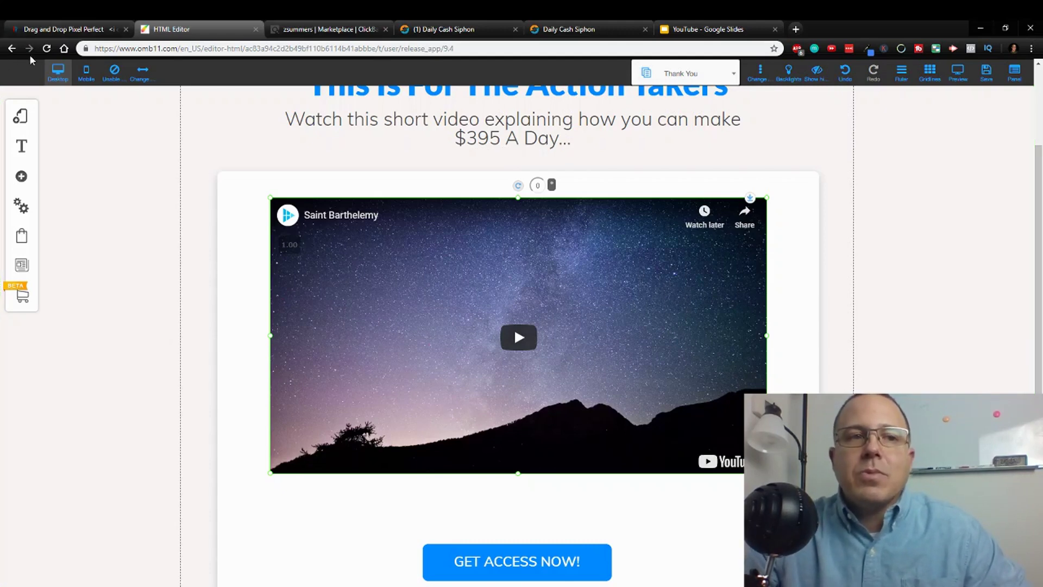
pyautogui.click(69, 25)
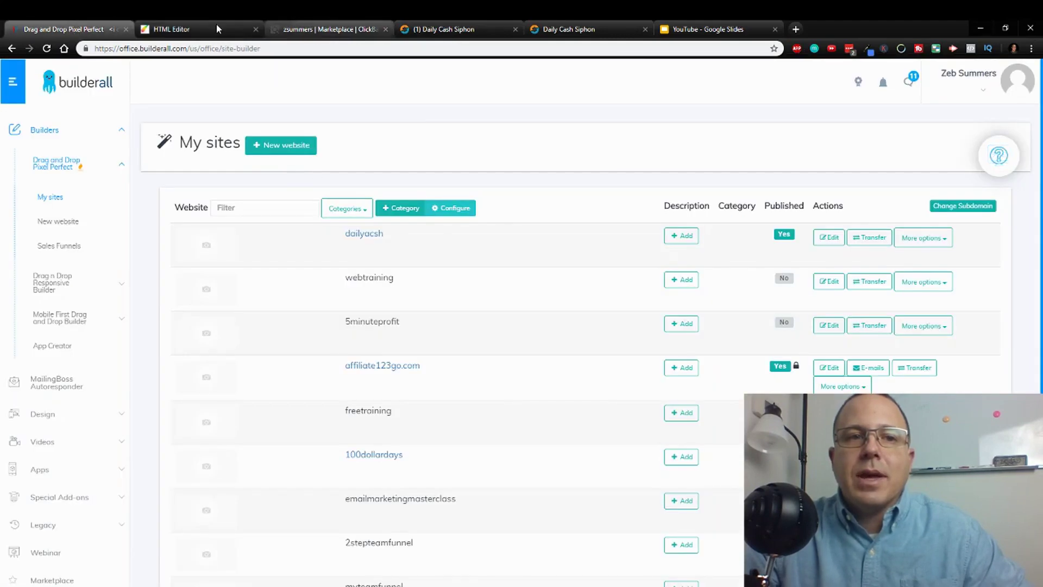